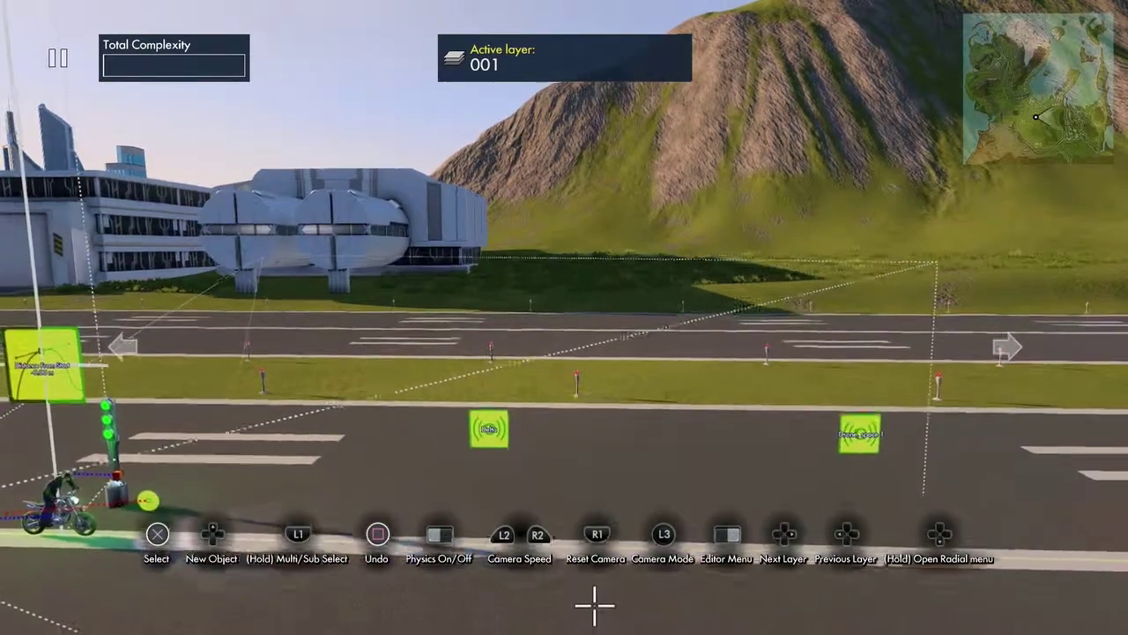
Check the music on/off state and playlist type in the track's Music Playlist settings
key("Escape")
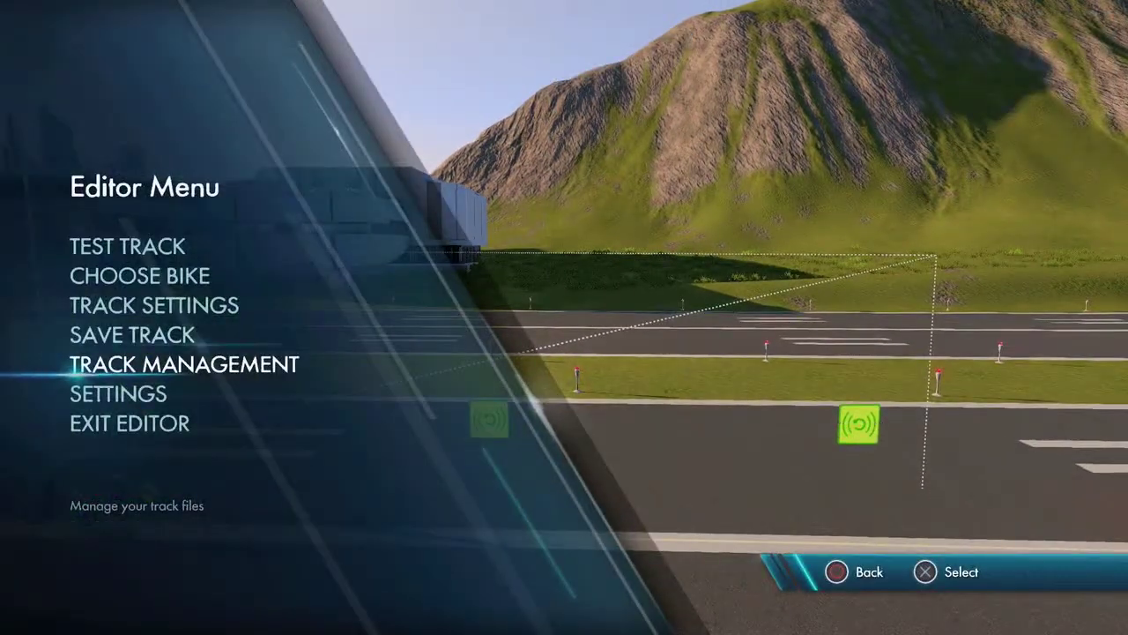
key("Up")
key("Return")
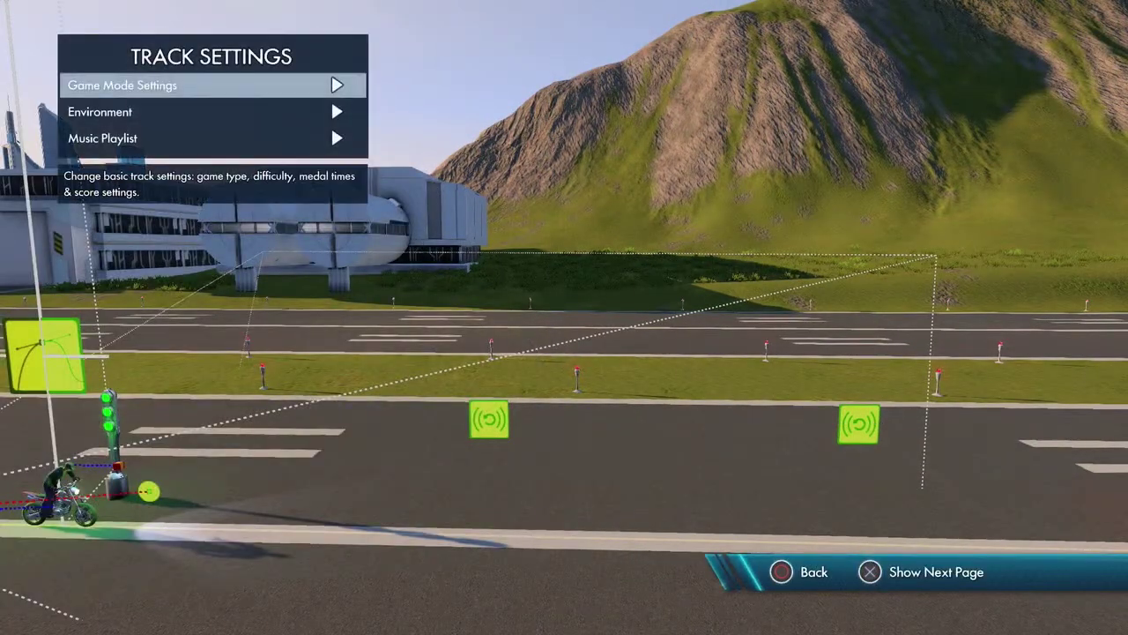
key("Return")
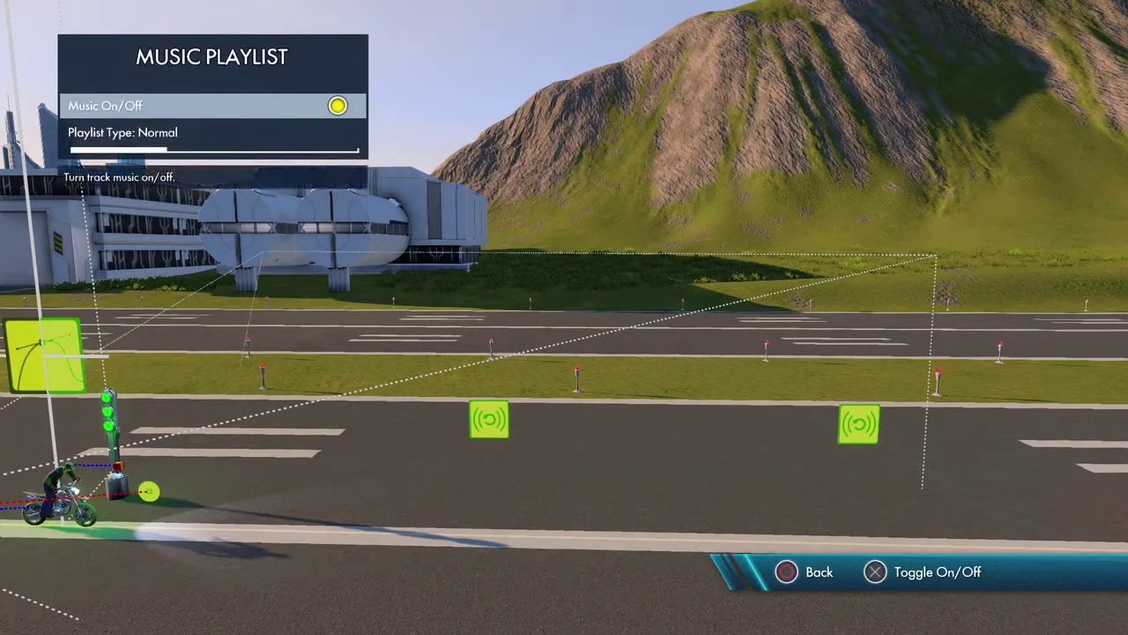
key("Escape")
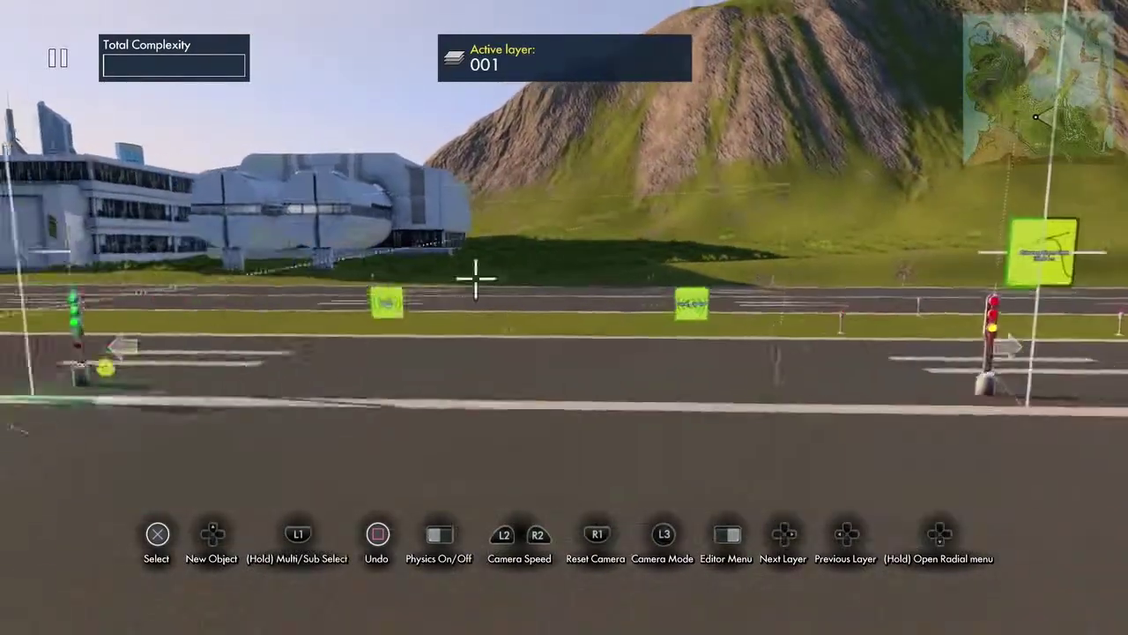
Add a Variable data source from the Triggers & Events data sources below the Delta sound source
key("Up")
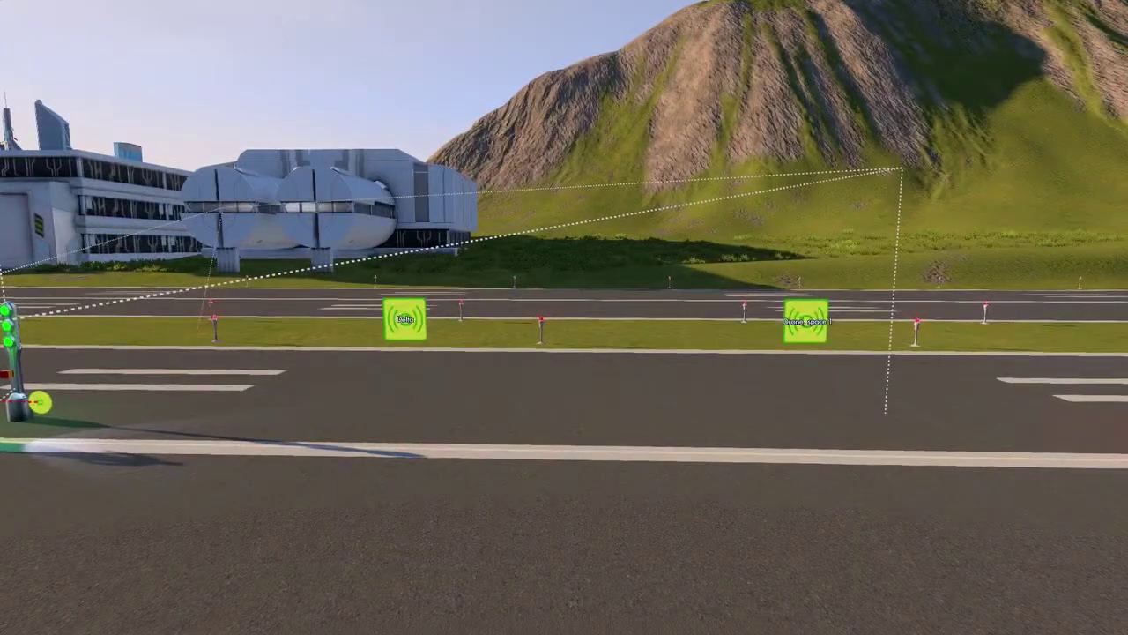
key("Escape")
key("Right")
key("Right")
key("Right")
key("Right")
key("Right")
key("Right")
key("Right")
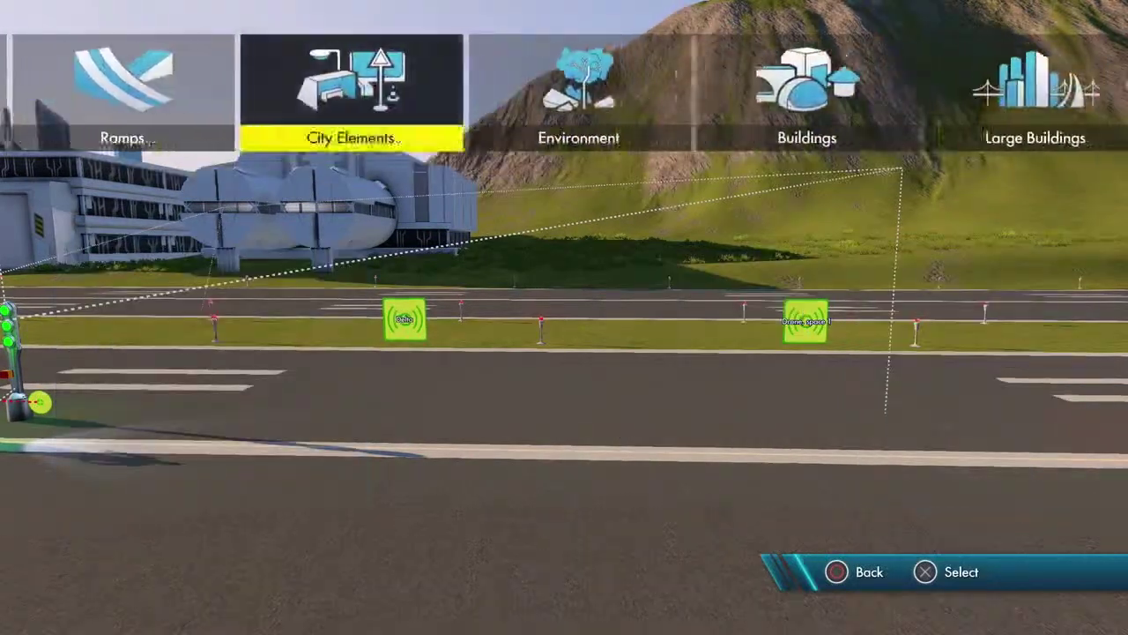
key("Right")
key("Right")
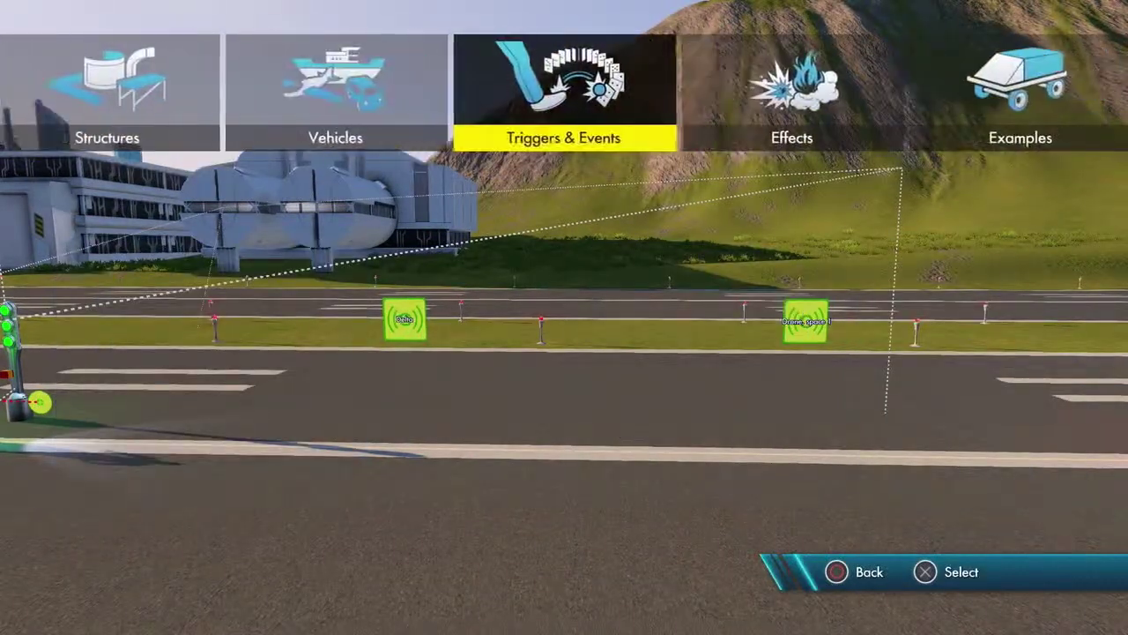
key("Return")
key("Right")
key("Right")
key("Right")
key("Right")
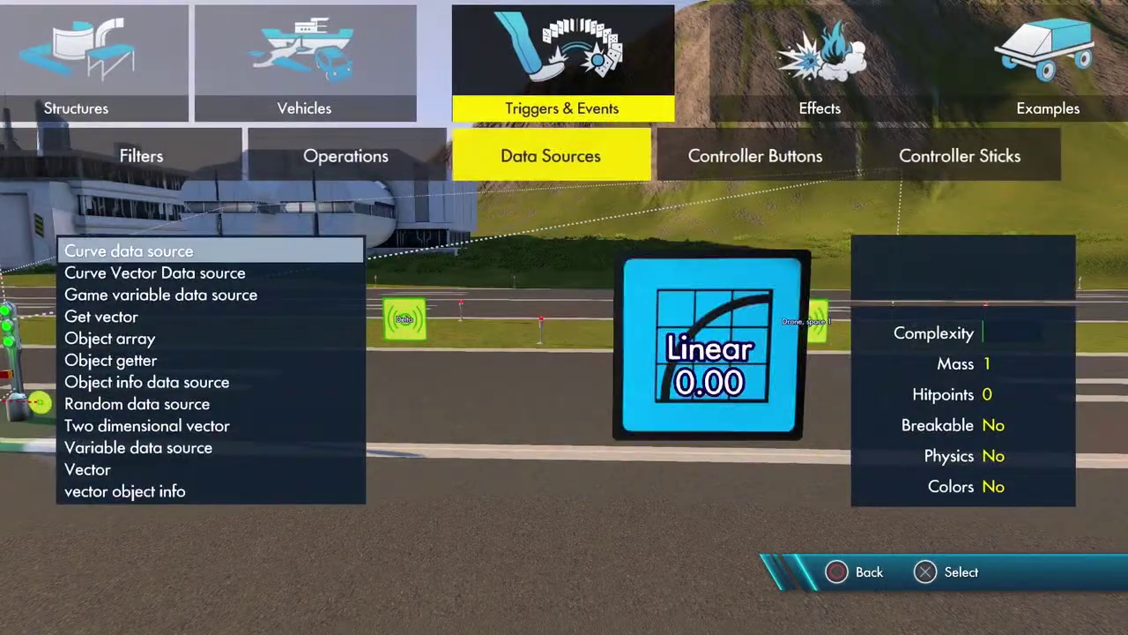
key("Down")
key("Down")
key("Down")
key("Down")
key("Down")
key("Down")
key("Down")
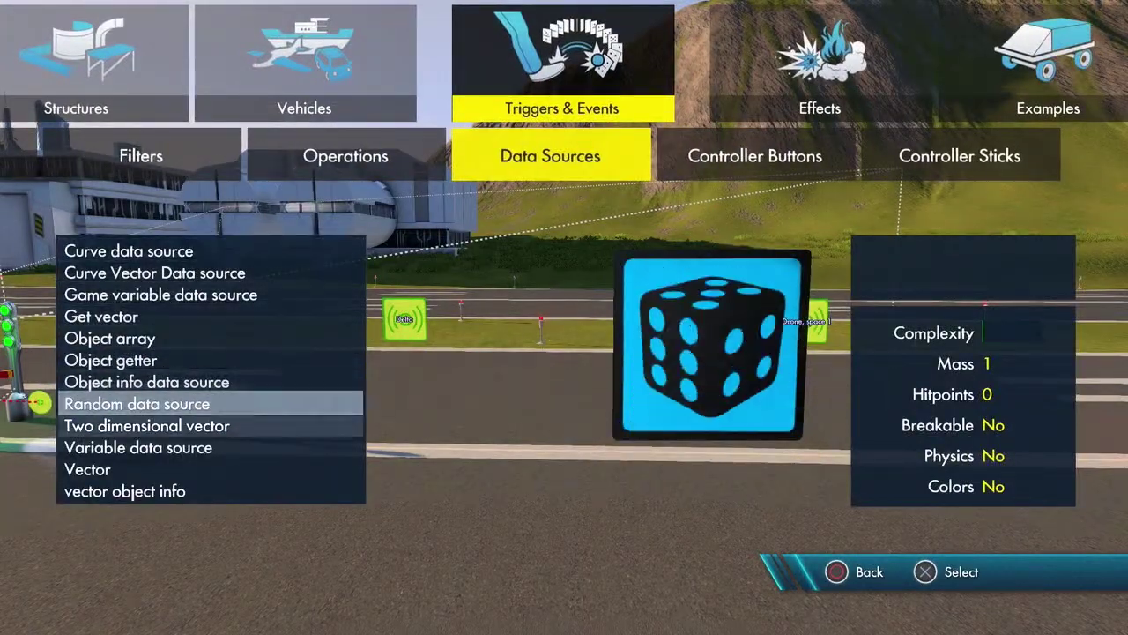
key("Return")
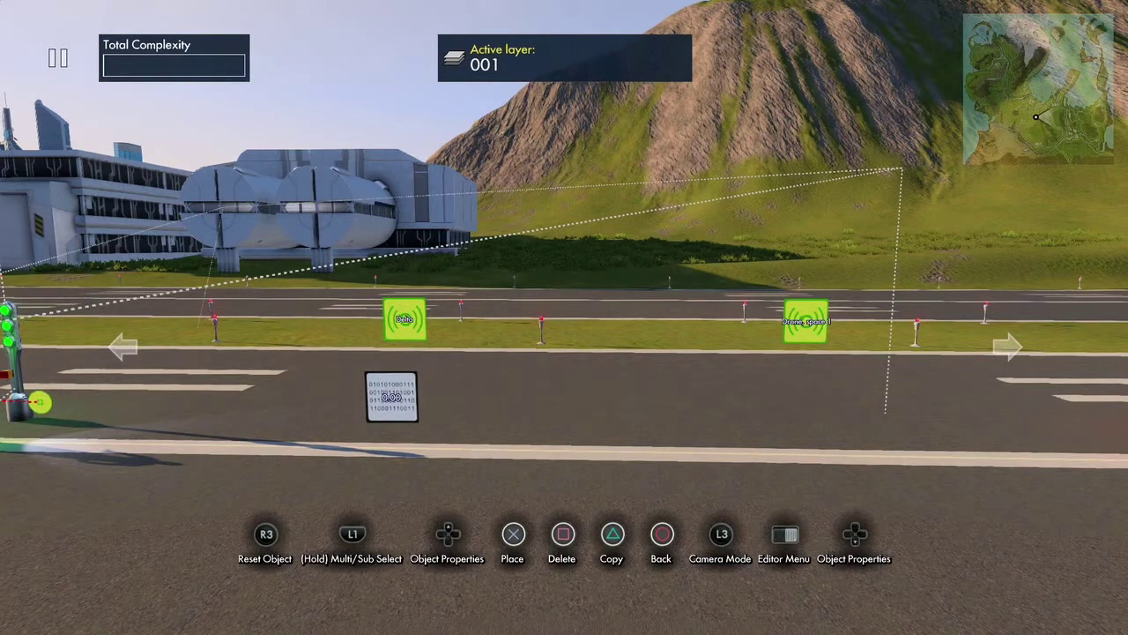
Set the variable data source's starting value to 200.00 and place a copy of it below the Drone, space 1 sound source
key("Up")
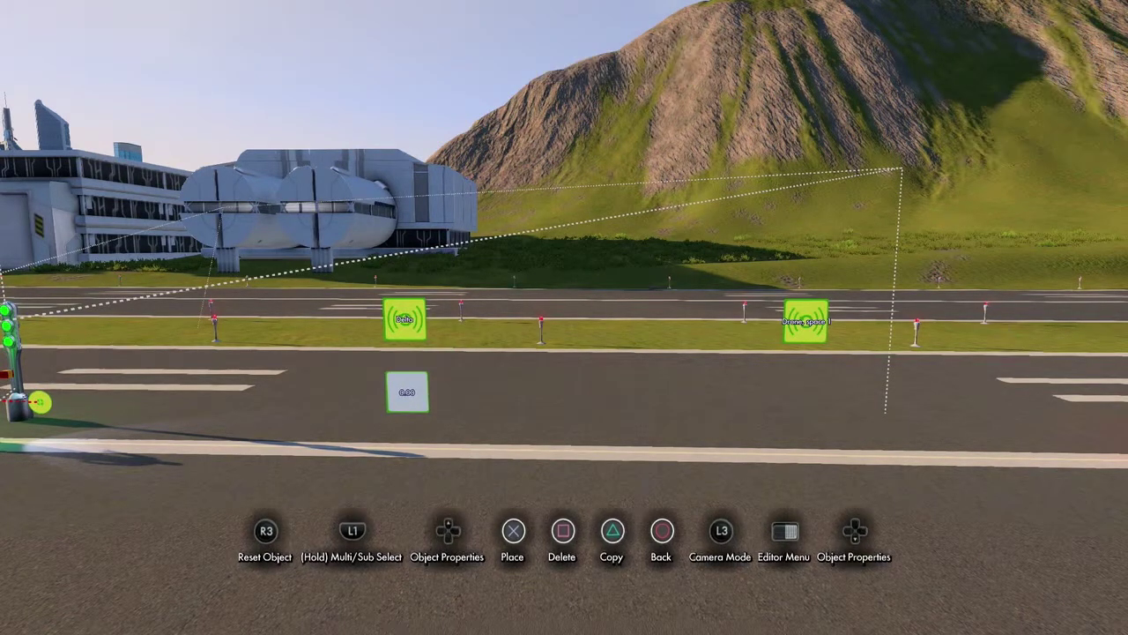
key("Down")
key("Up")
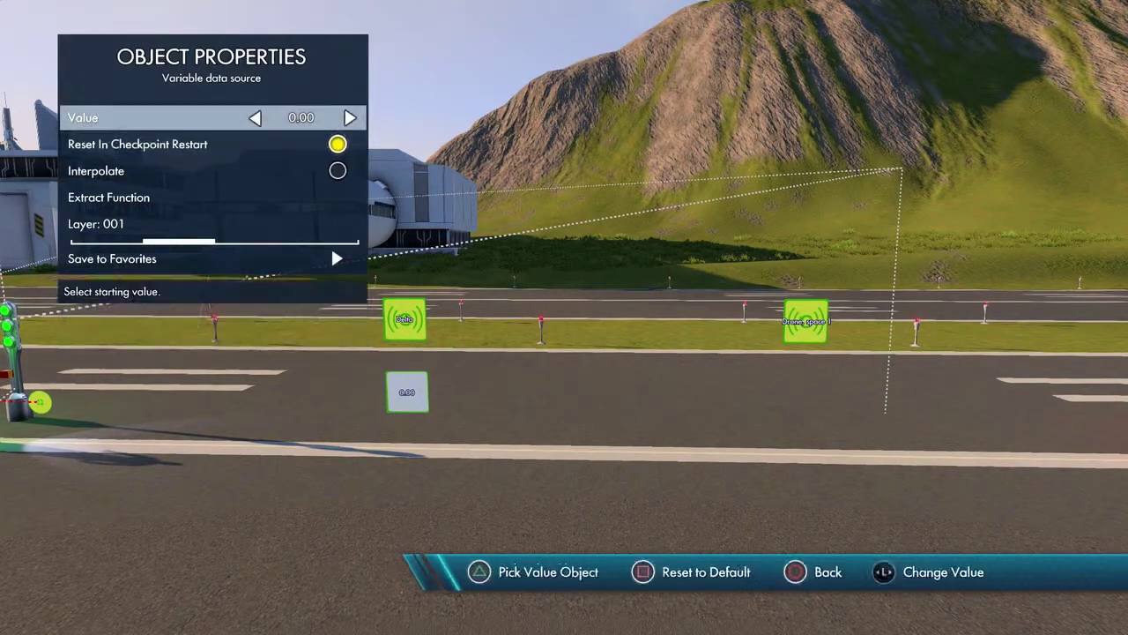
key("Right")
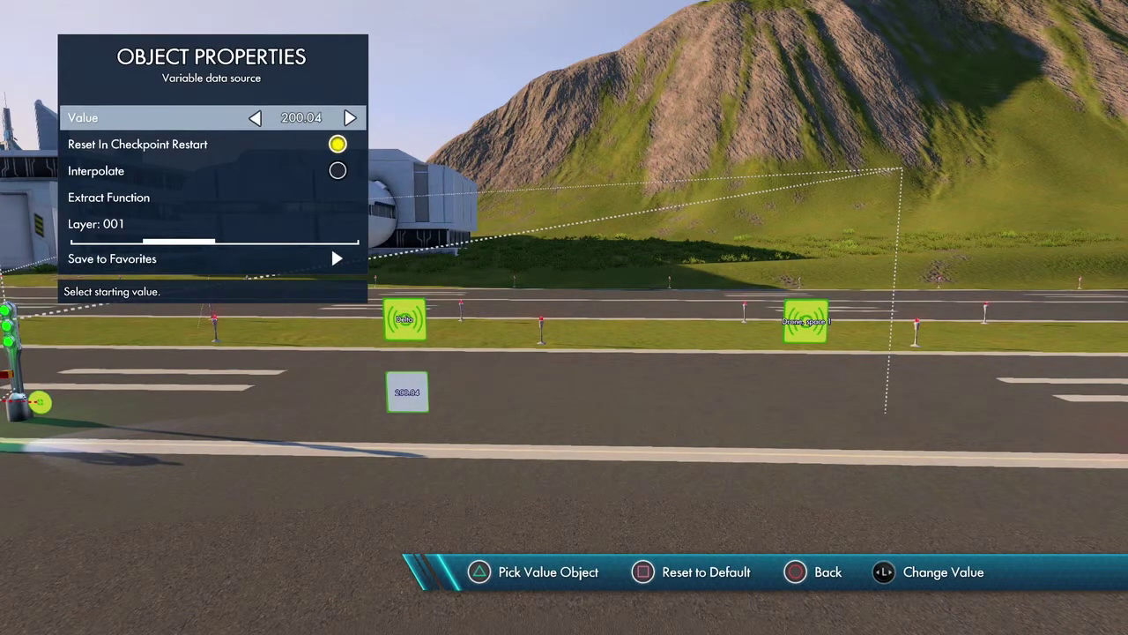
key("Escape")
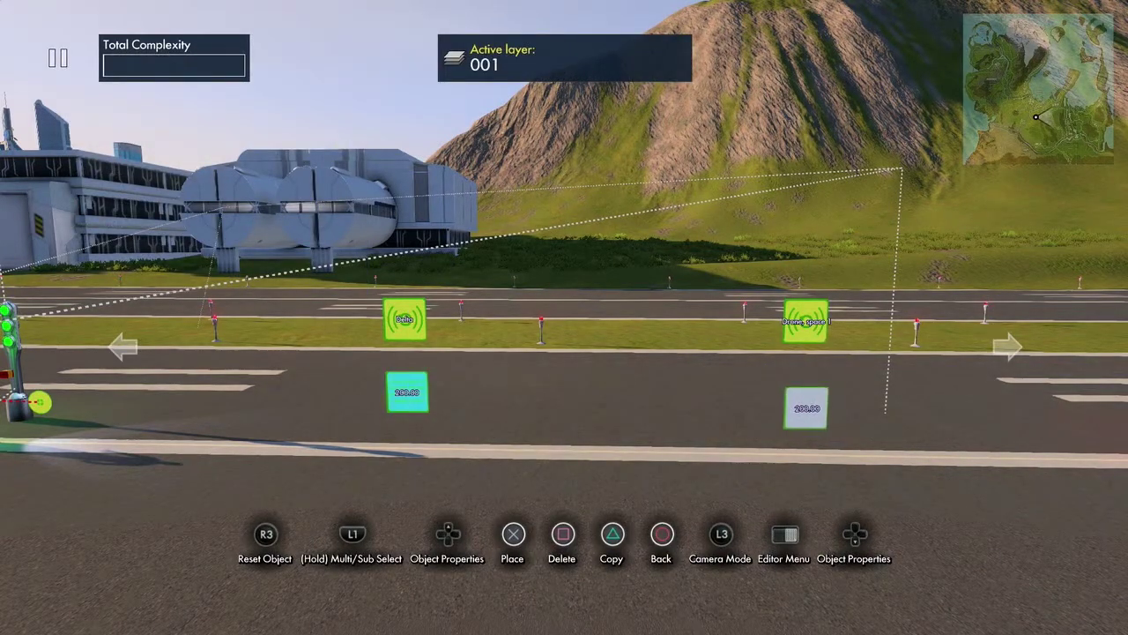
left_click(805, 408)
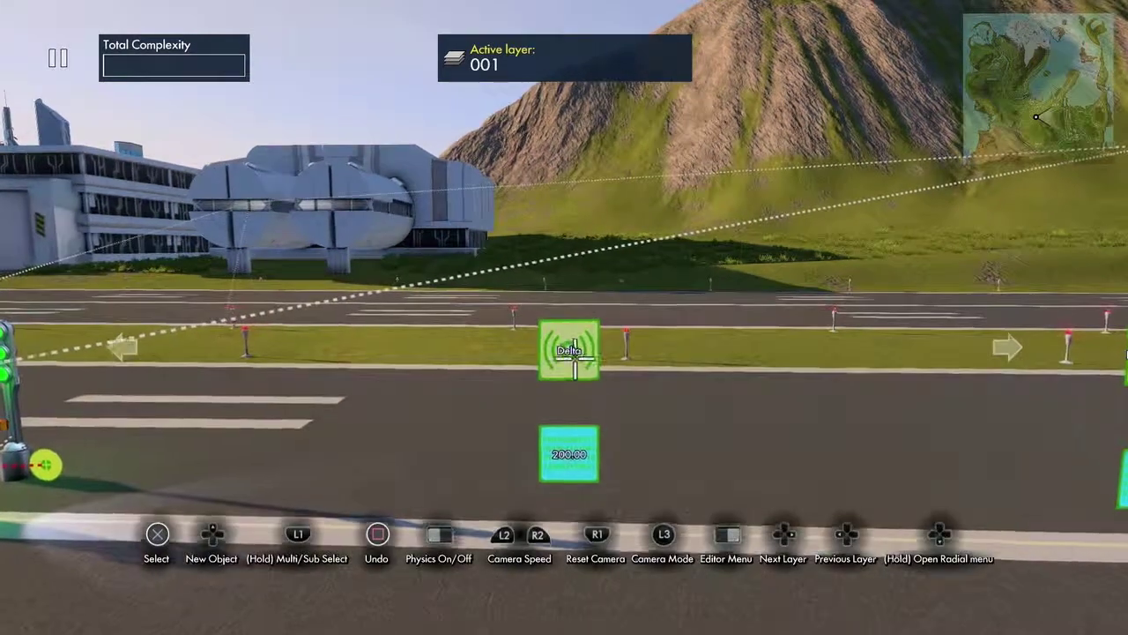
Link the Delta sound source's Volume to the 200.00 variable data source below it
left_click(574, 359)
key("Return")
key("Down")
key("Down")
key("Down")
key("Down")
key("Down")
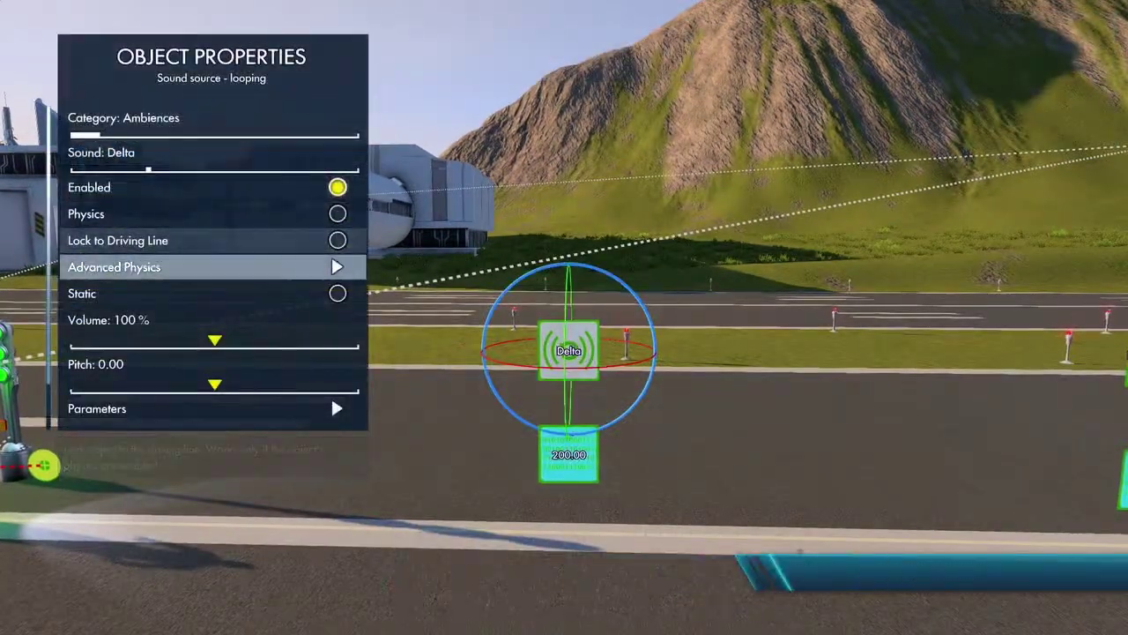
key("Down")
key("Down")
key("y")
key("Escape")
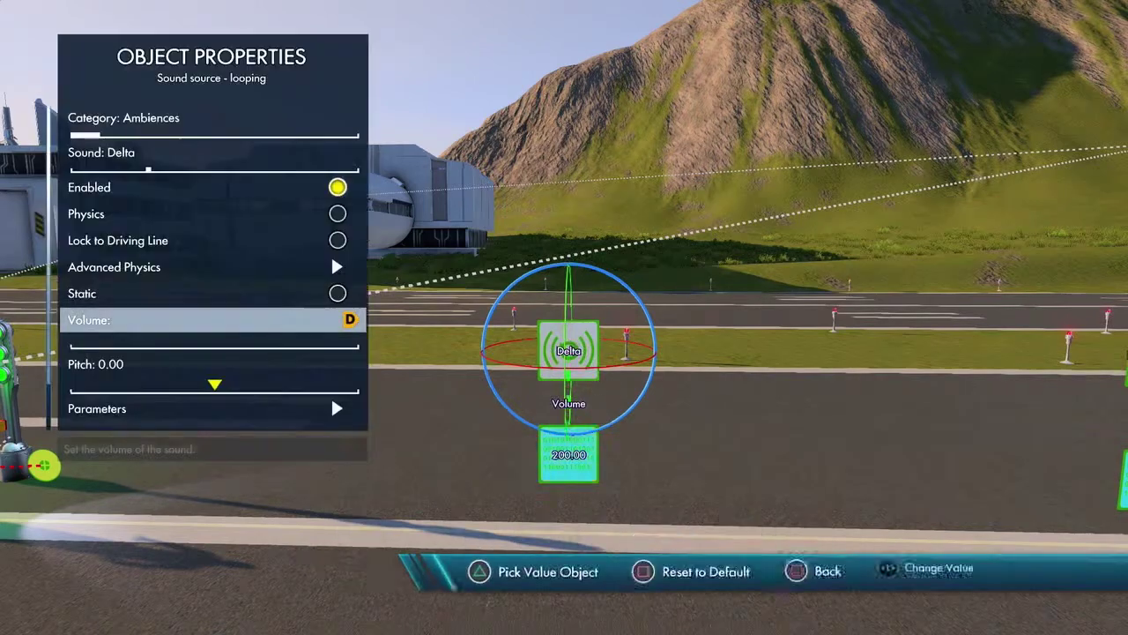
key("Escape")
key("Escape")
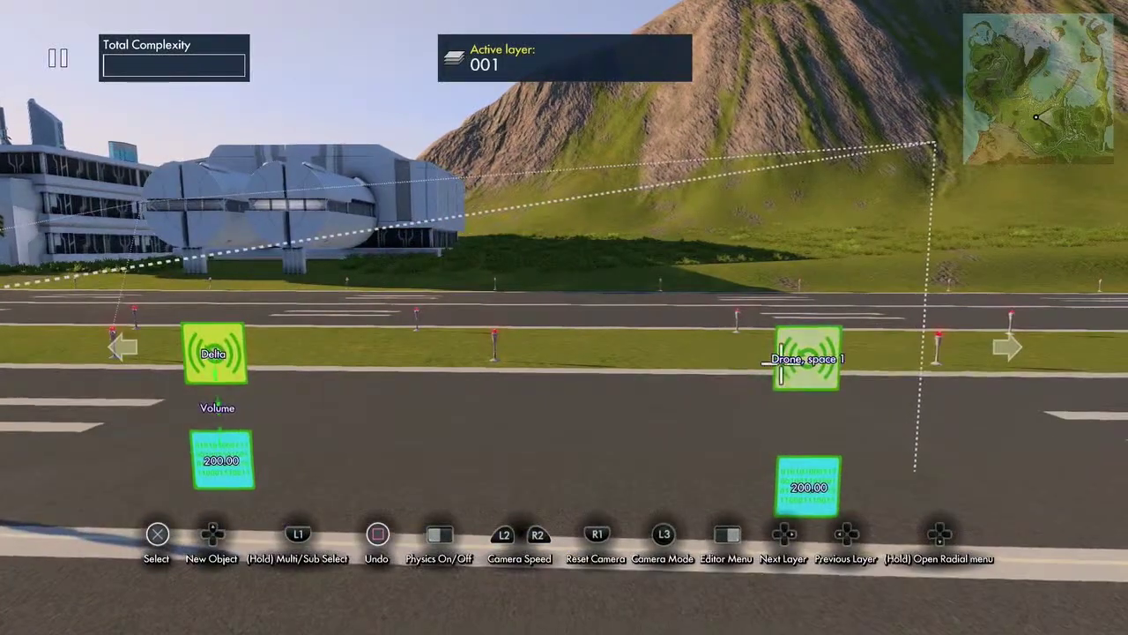
Link the Drone, space 1 sound source's Volume to the variable data source below it and set that variable's value to 0.00
left_click(806, 358)
key("Return")
key("Down")
key("Down")
key("Down")
key("Down")
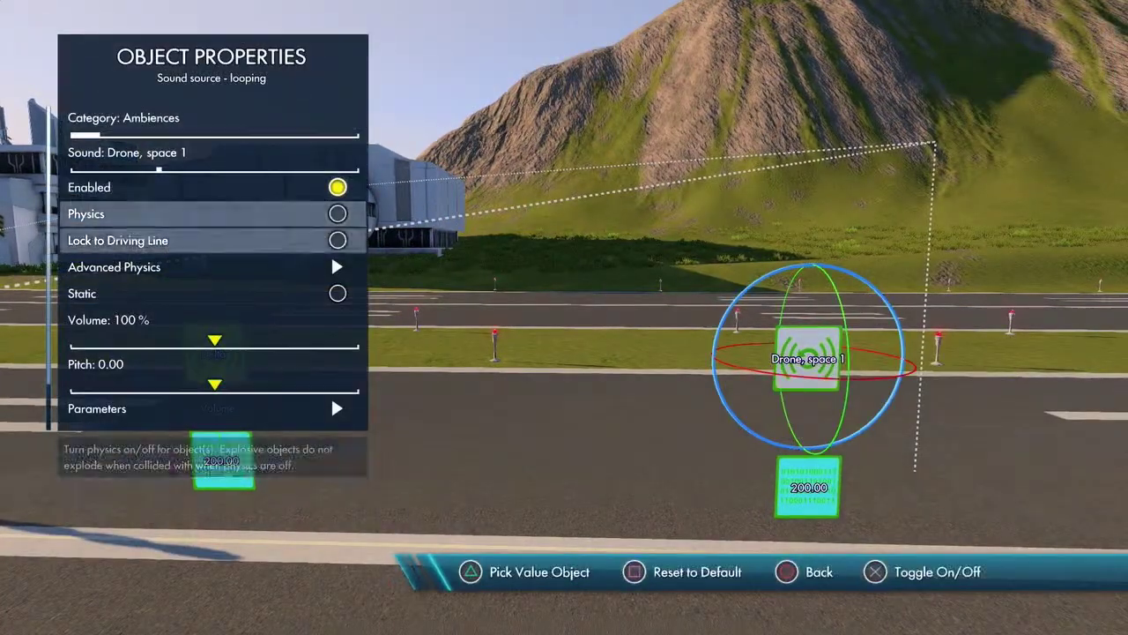
key("Down")
key("Down")
key("Down")
key("Return")
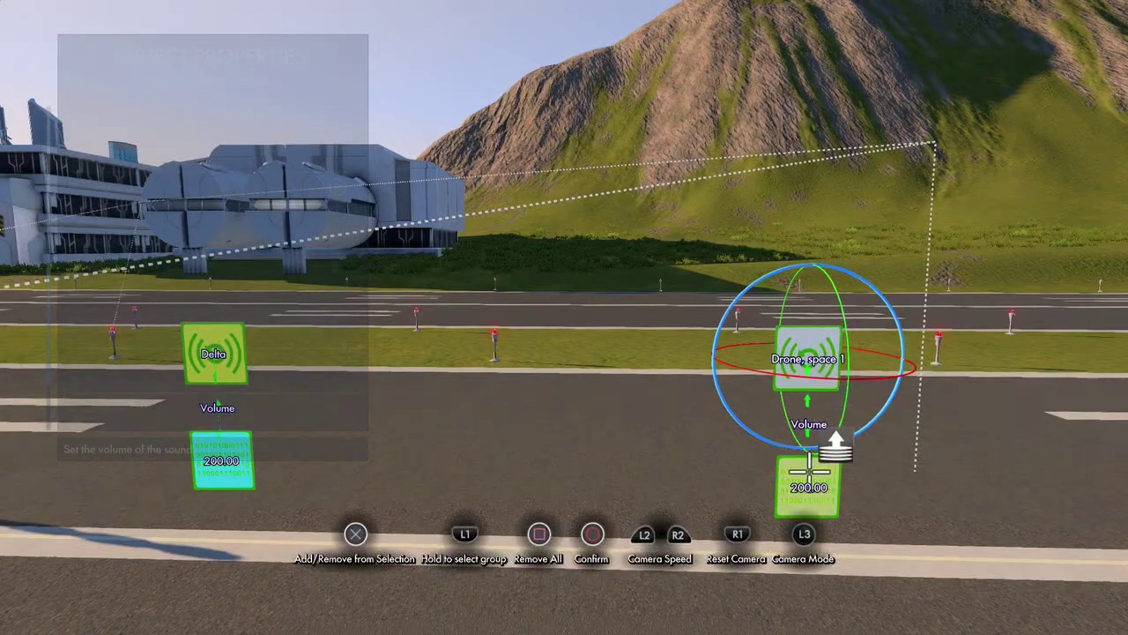
key("Return")
key("Escape")
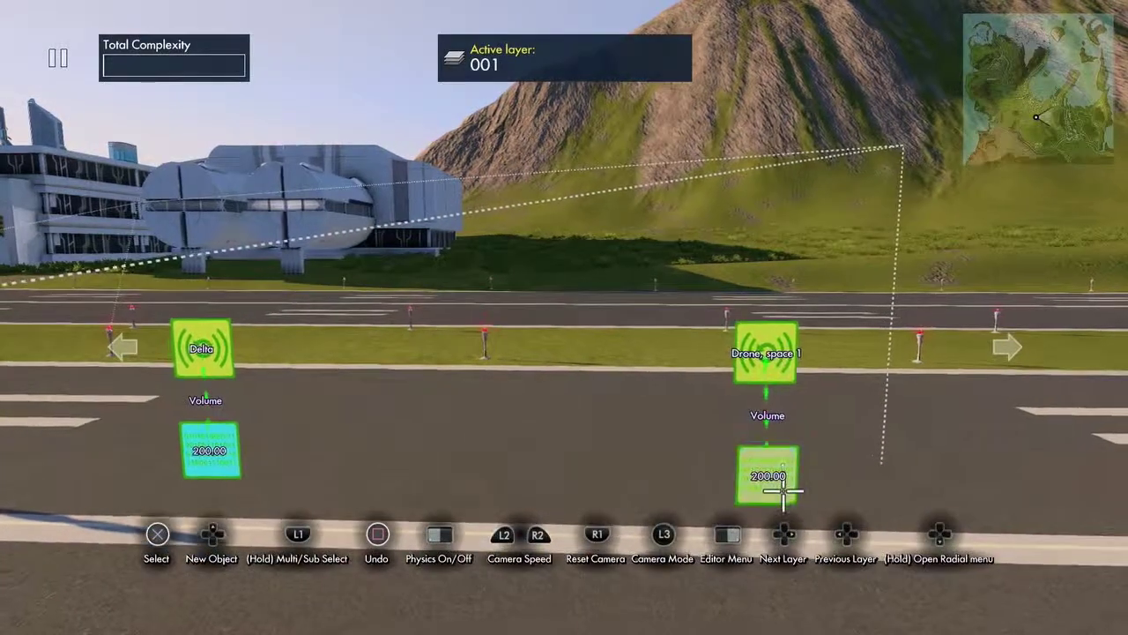
key("Return")
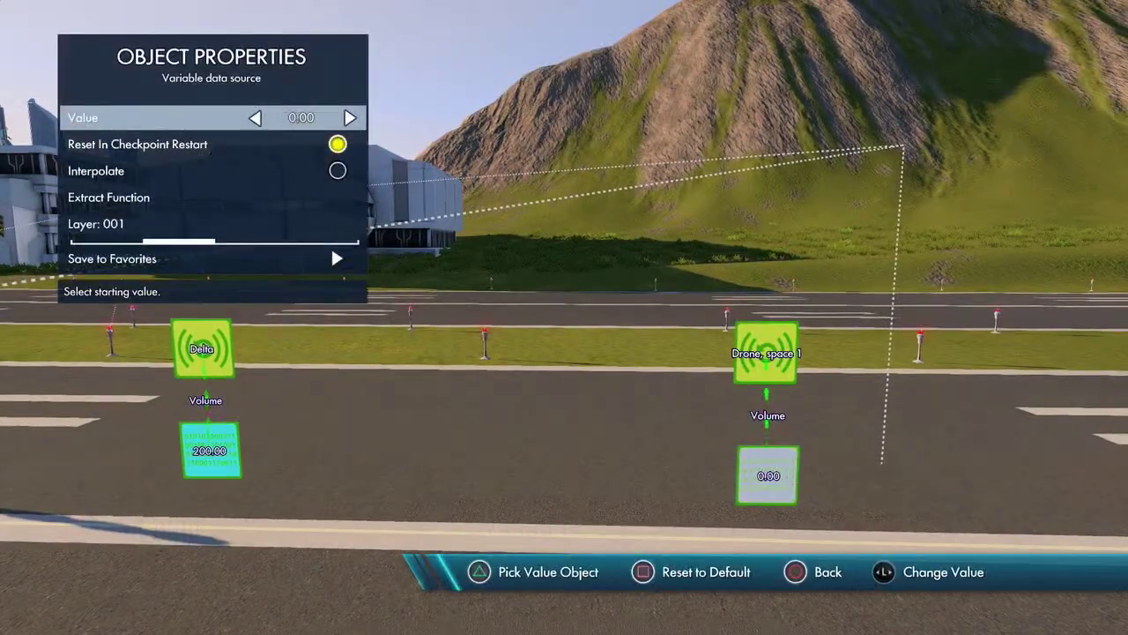
key("Escape")
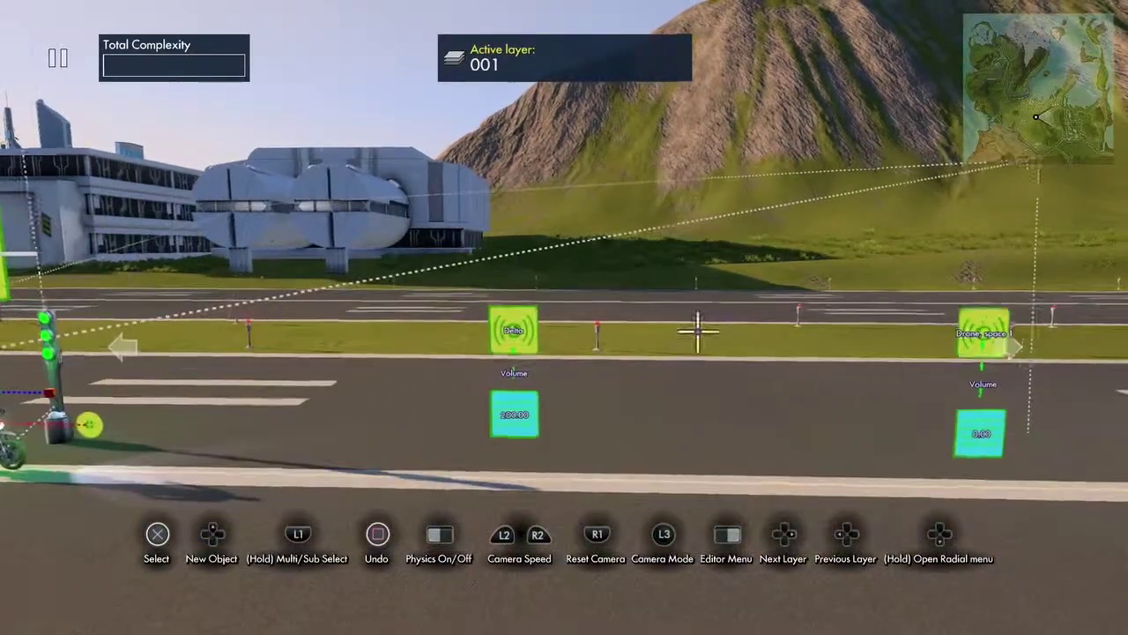
Add an Interval trigger from the Triggers & Events objects above the Delta sound source
key("Up")
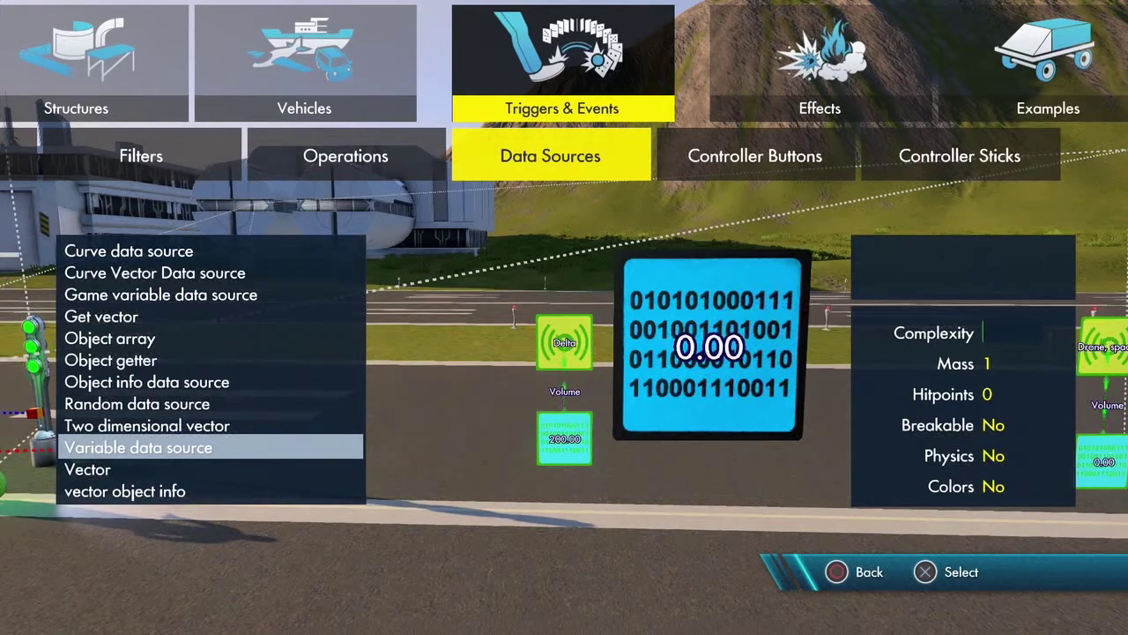
key("Left")
key("Left")
key("Left")
key("Left")
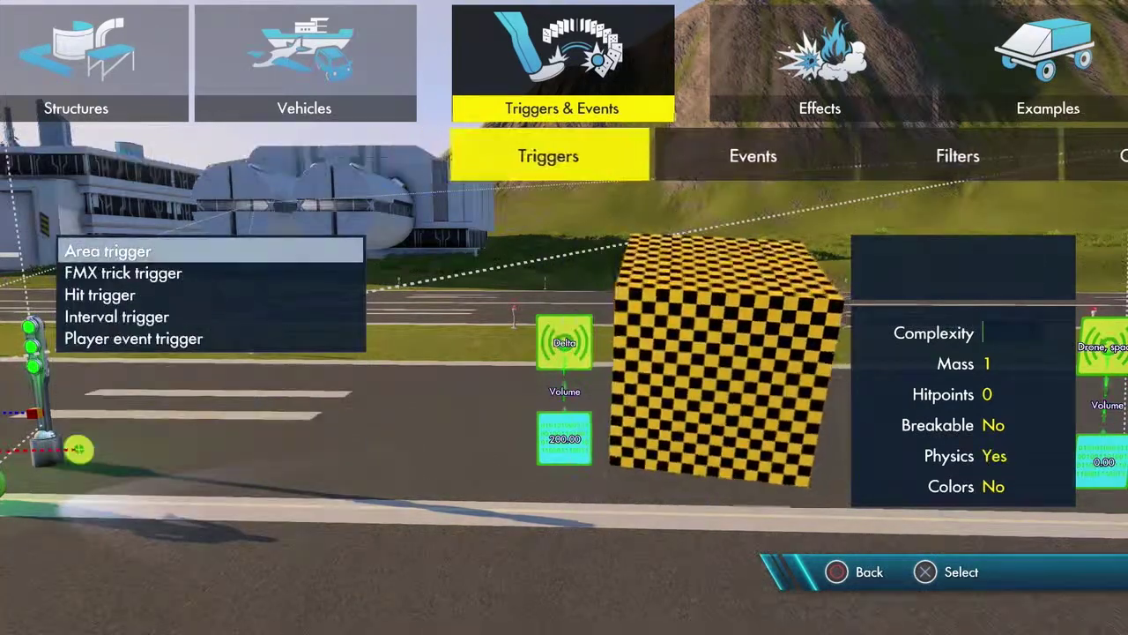
key("Down")
key("Down")
key("Down")
key("Return")
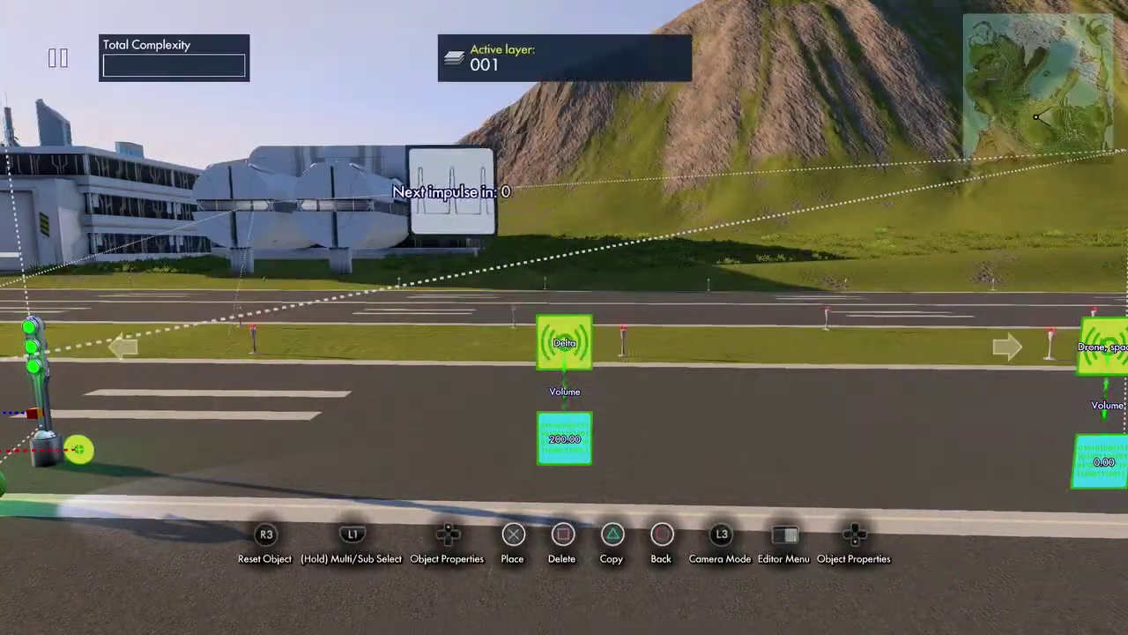
key("Return")
key("Return")
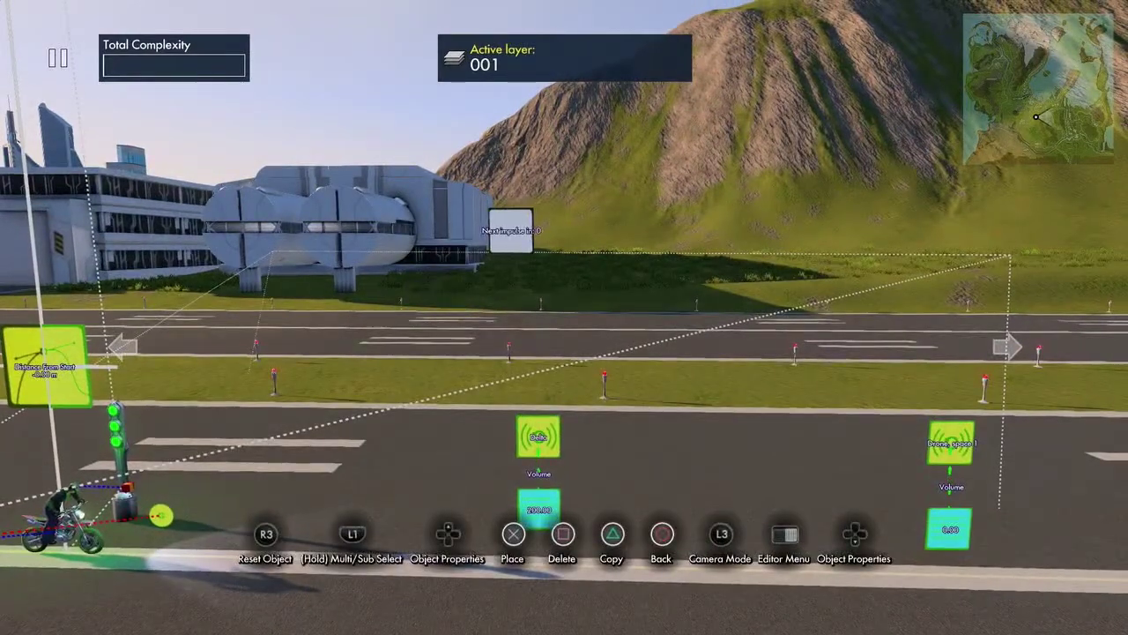
Copy the Interval trigger and place the duplicate above the Drone, space 1 sound source
key("ctrl+c")
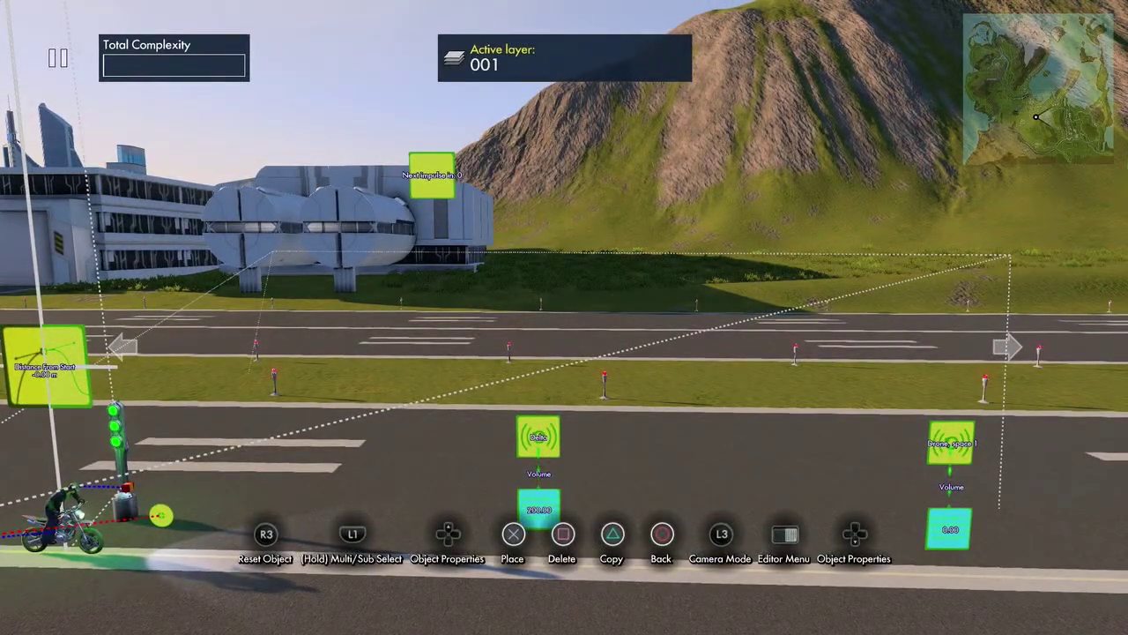
key("Return")
key("Return")
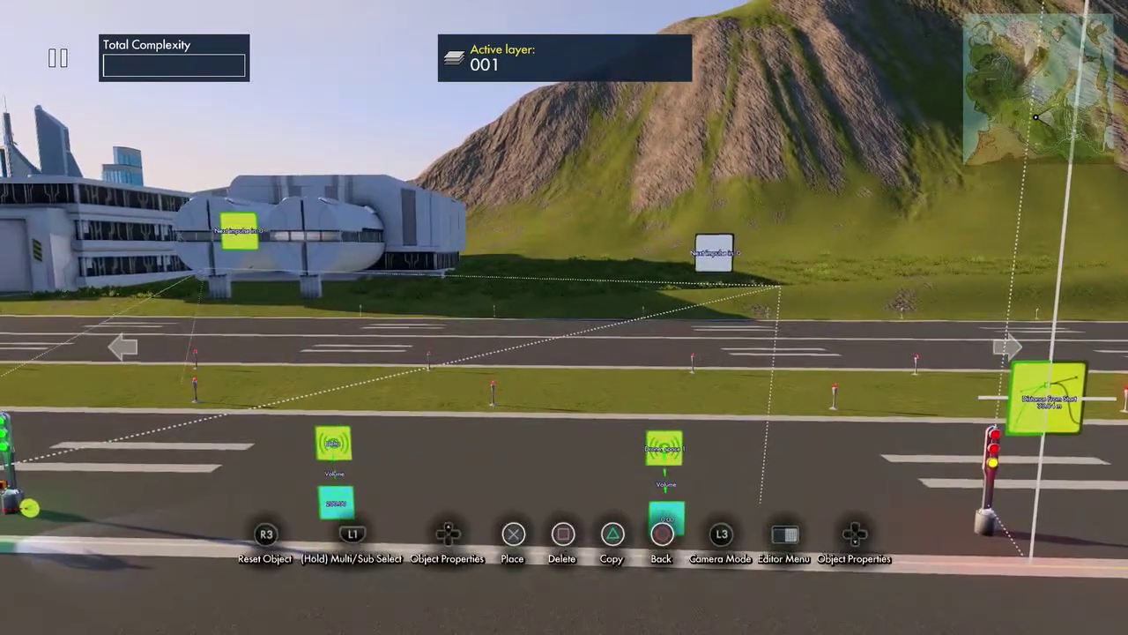
key("Return")
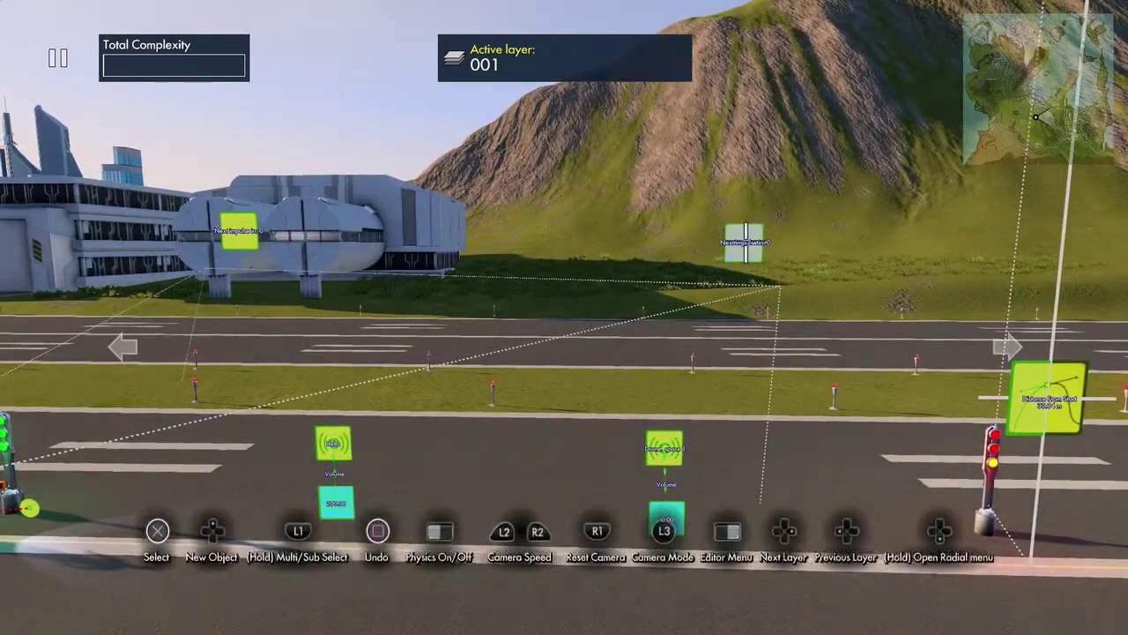
Add an event object from the Events category beside the Interval trigger above Delta and place a copy directly below it
key("Tab")
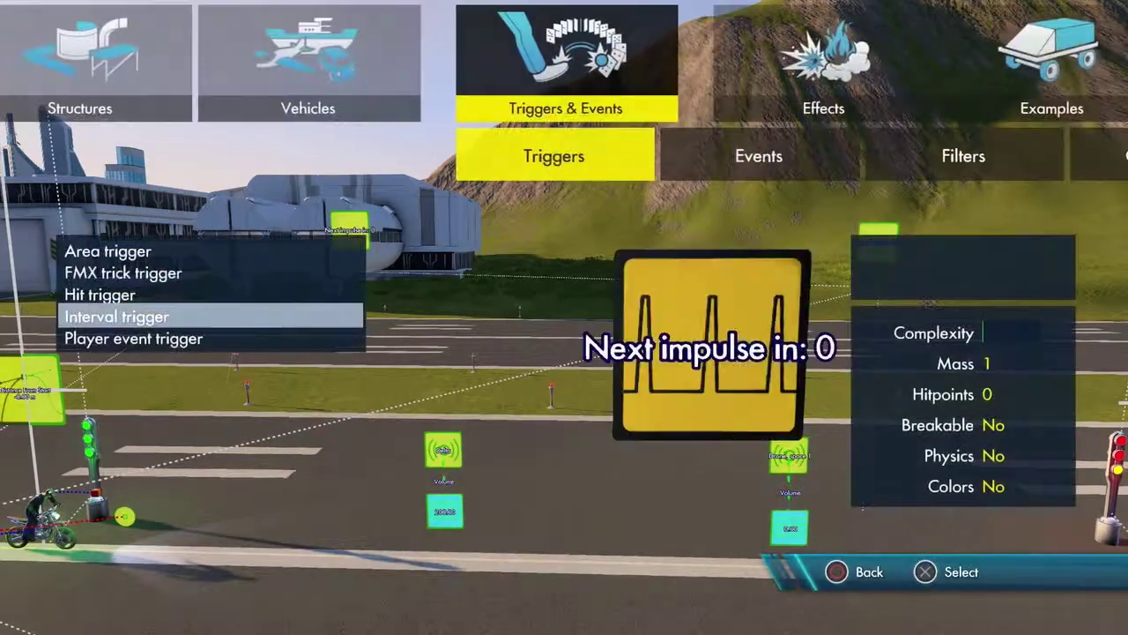
key("Right")
key("Down")
key("Down")
key("Down")
key("Down")
key("Down")
key("Down")
key("Down")
key("Down")
key("Down")
key("Down")
key("Down")
key("Down")
key("Down")
key("Down")
key("Down")
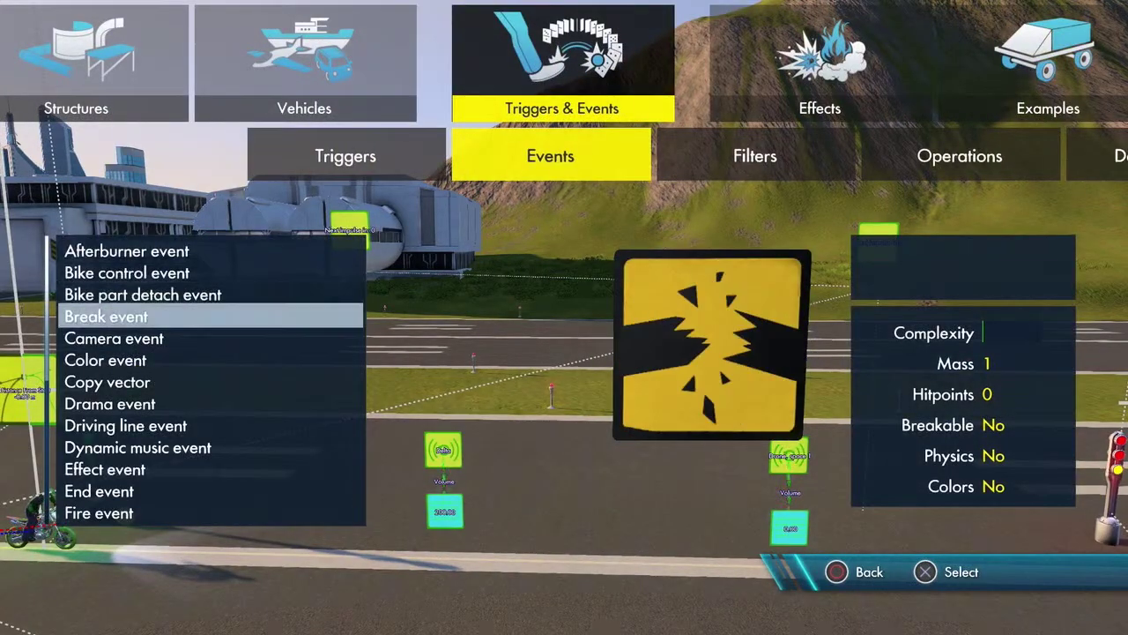
key("Down")
key("Down")
key("Down")
key("Down")
key("Down")
key("Down")
key("Down")
key("Down")
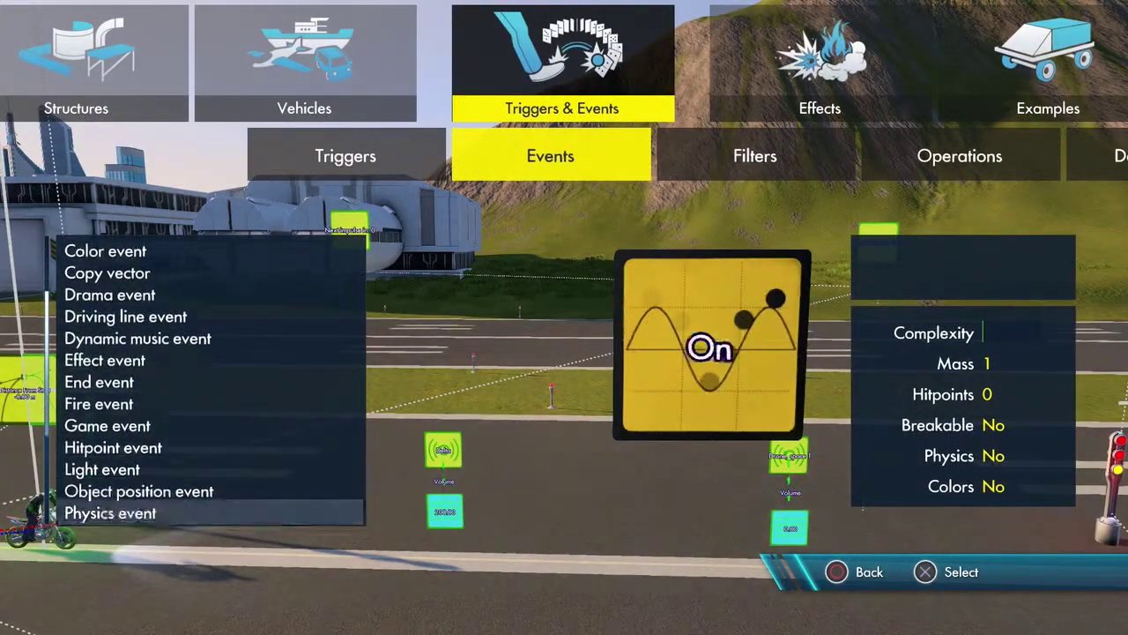
key("Return")
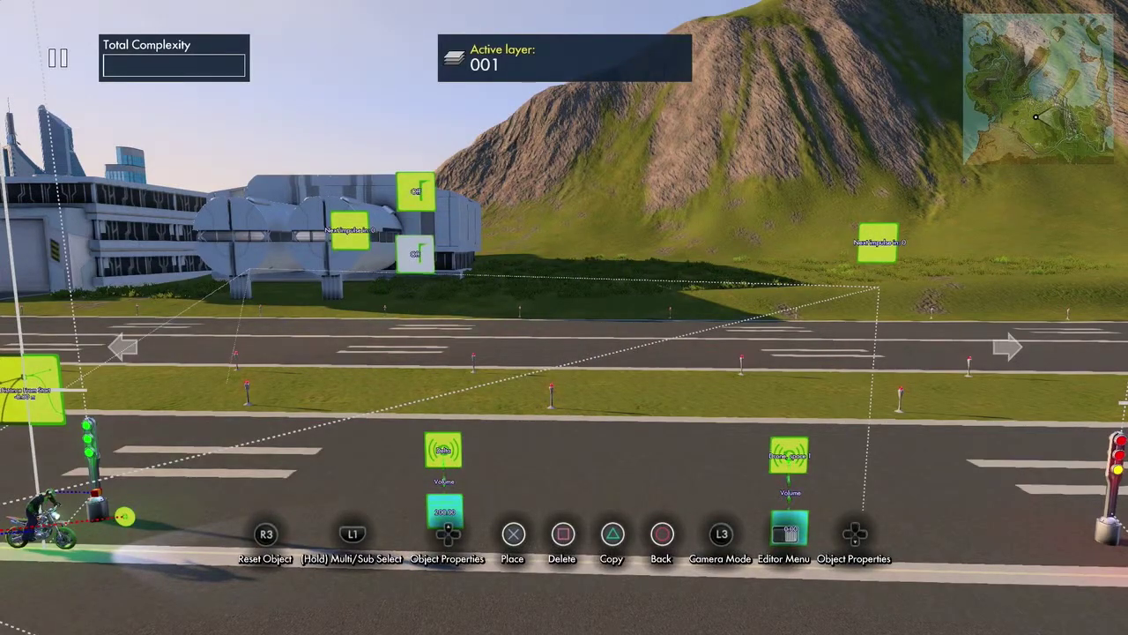
key("Return")
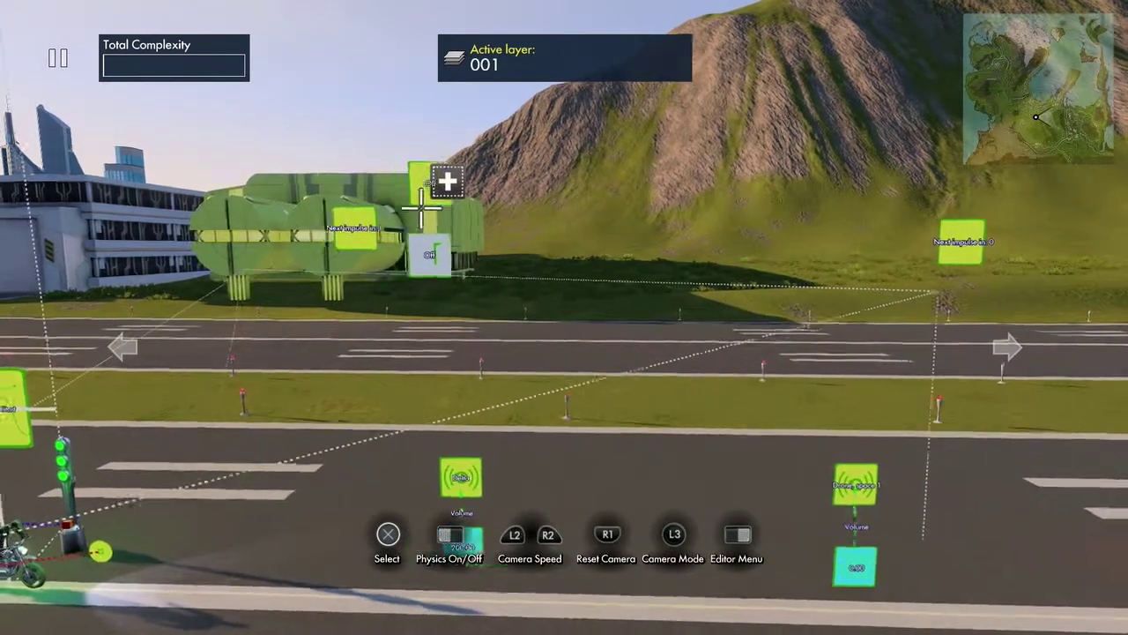
Copy the two state events beside the Interval trigger above Delta and place the duplicates beside the Drone, space 1 Interval trigger
key("Return")
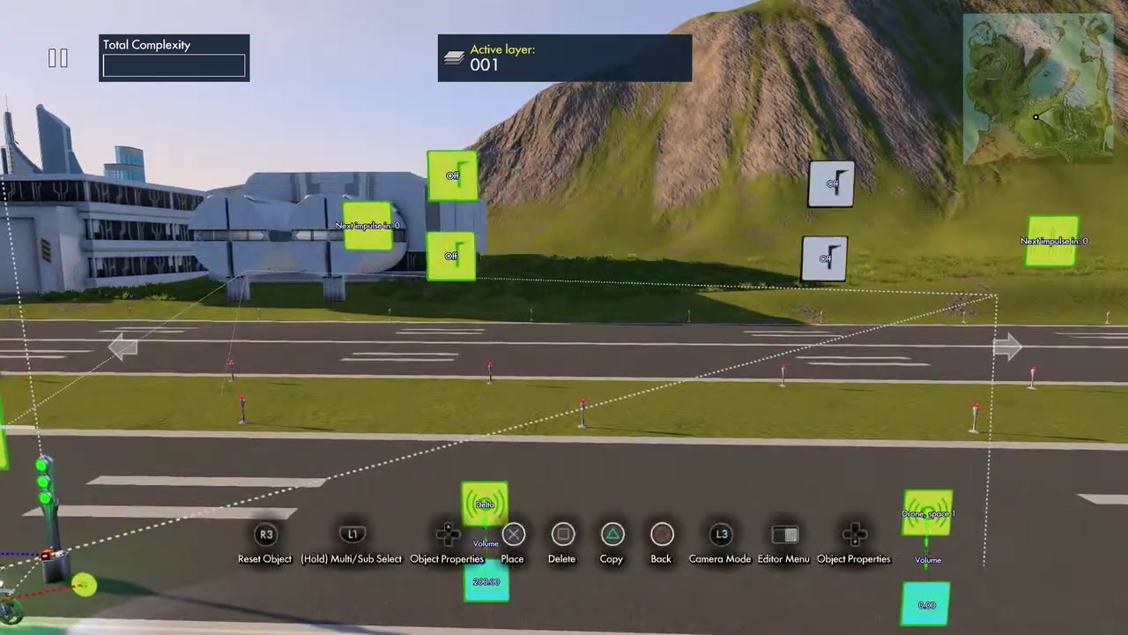
key("Return")
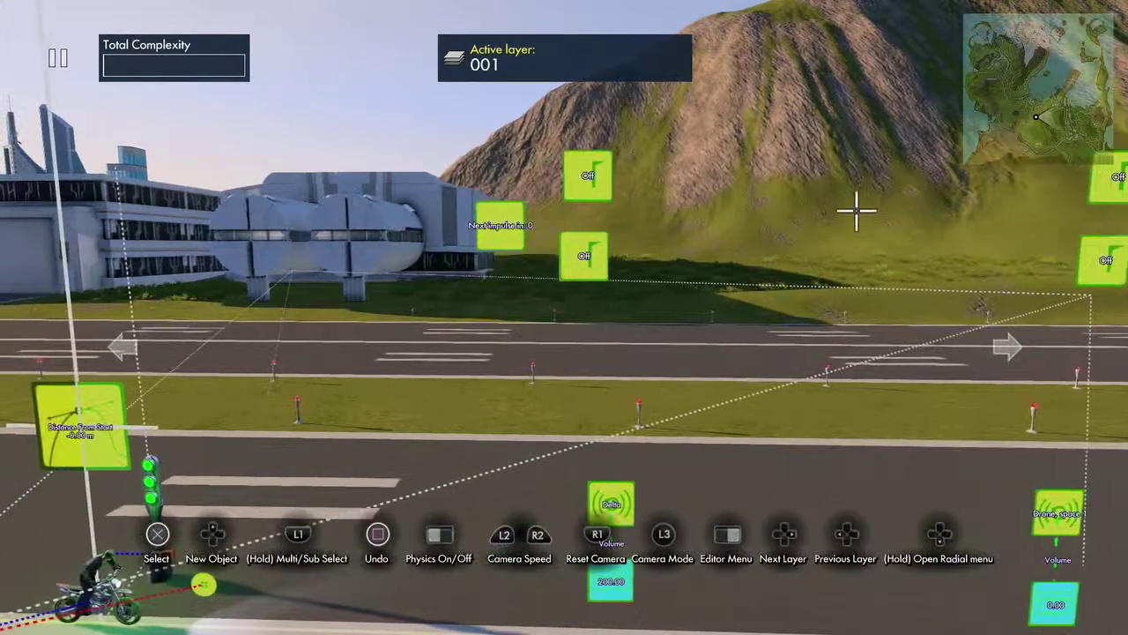
Set the Interval trigger above Delta as the event target of the upper state event beside it
key("Return")
key("Tab")
key("Down")
key("Down")
key("Down")
key("Return")
key("Return")
key("Escape")
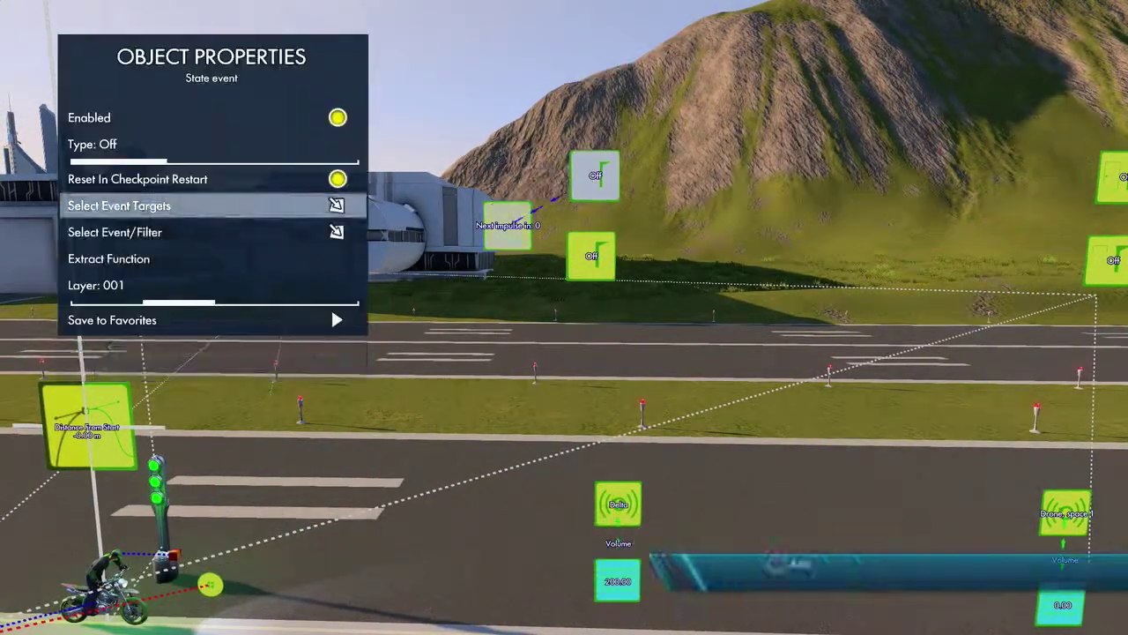
key("Escape")
Set the same Interval trigger as the event target of the lower state event on the Delta side
key("Return")
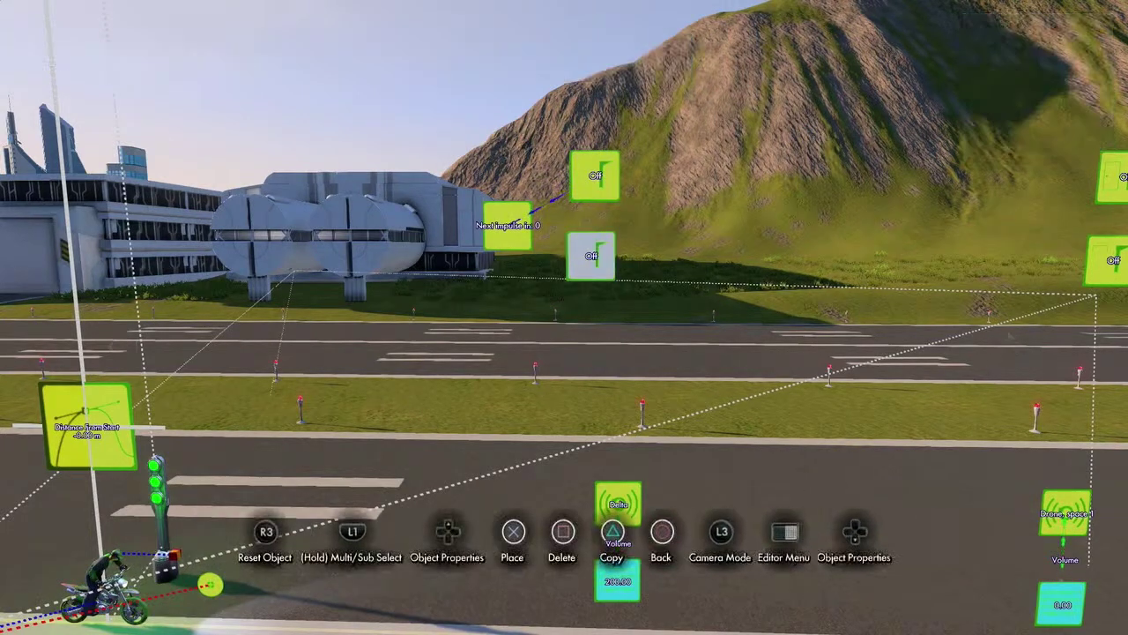
key("Tab")
key("Down")
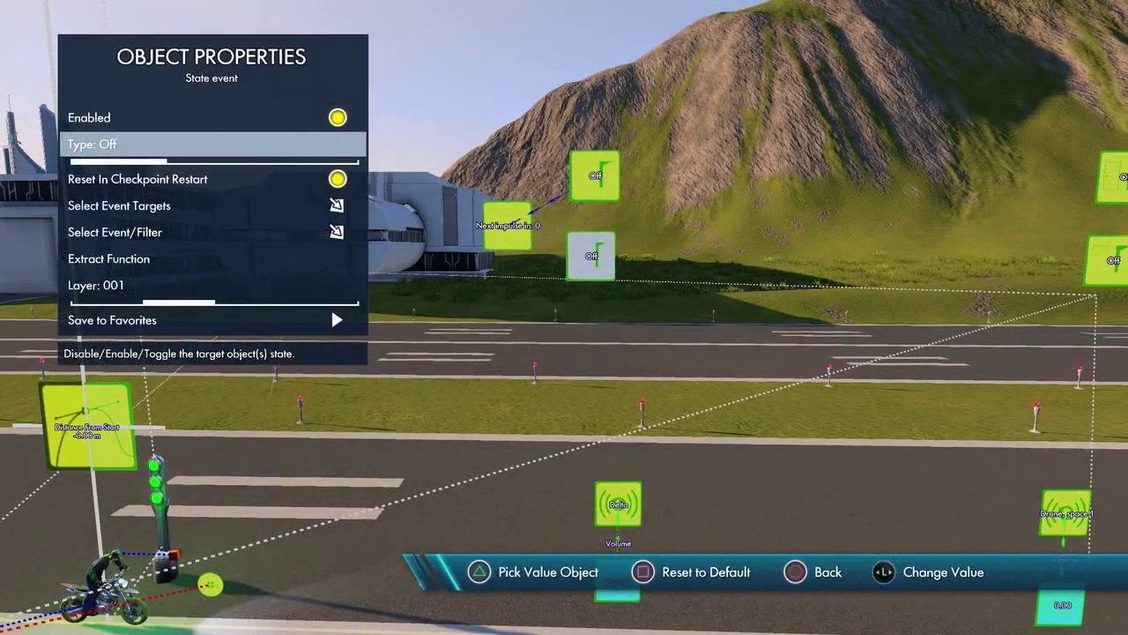
key("Down")
key("Down")
key("Return")
key("Escape")
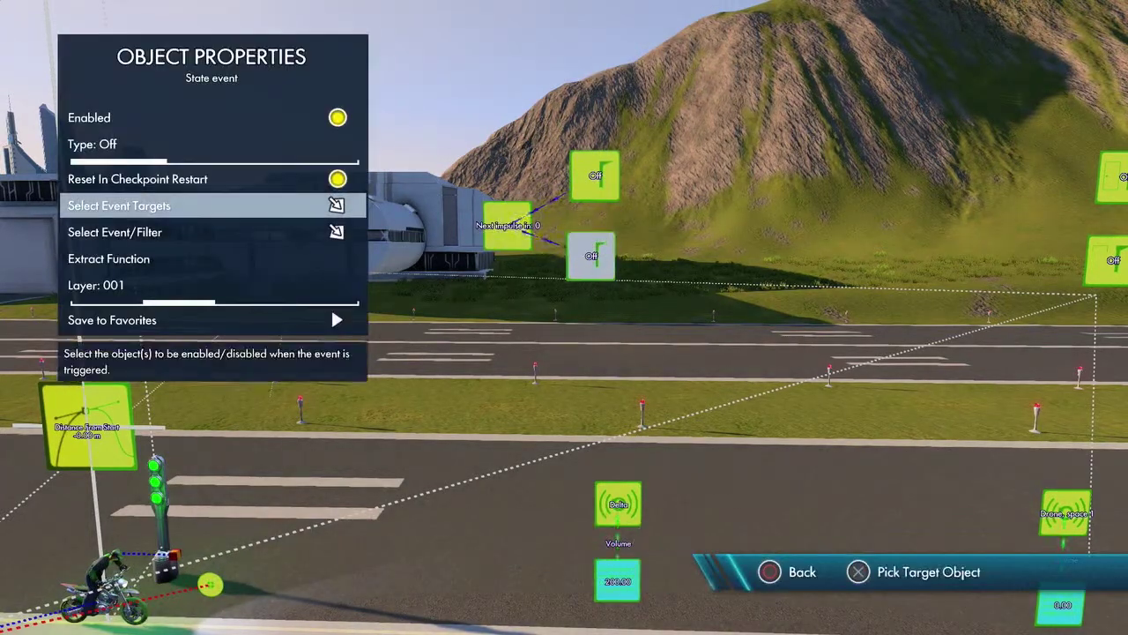
key("Escape")
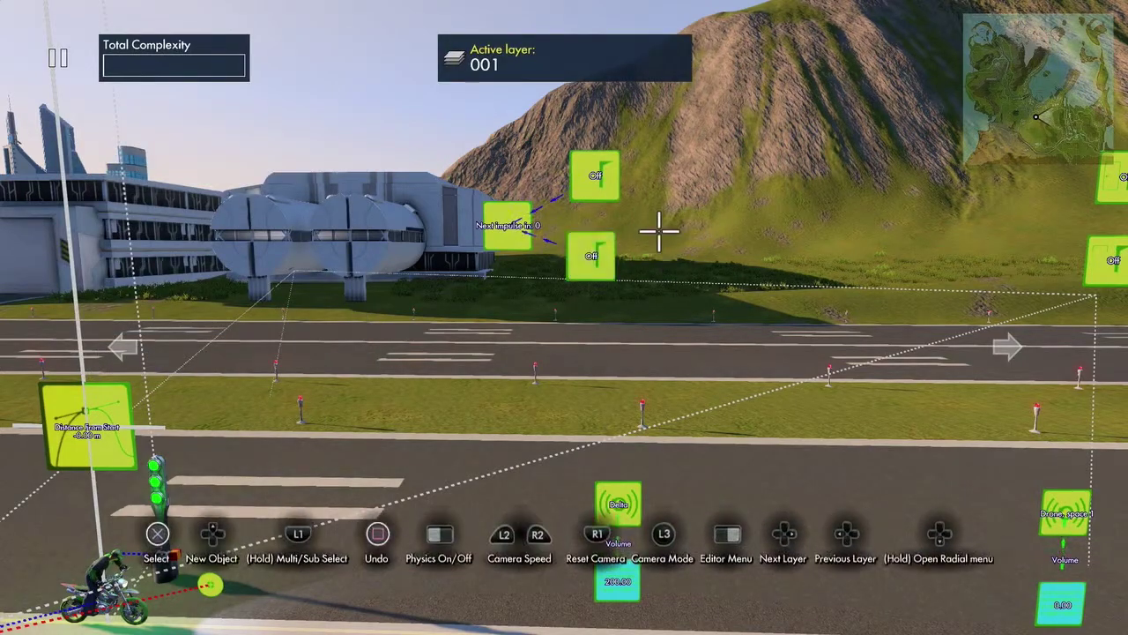
Set the type of the upper state event on the Delta side to On
key("Up")
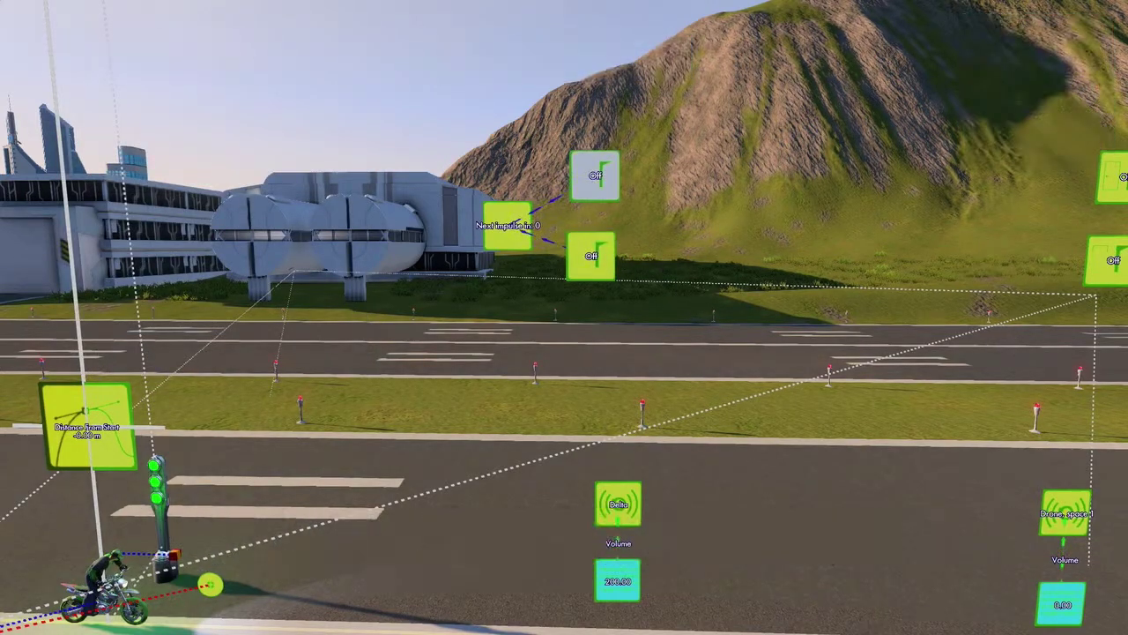
key("Down")
key("Right")
key("Escape")
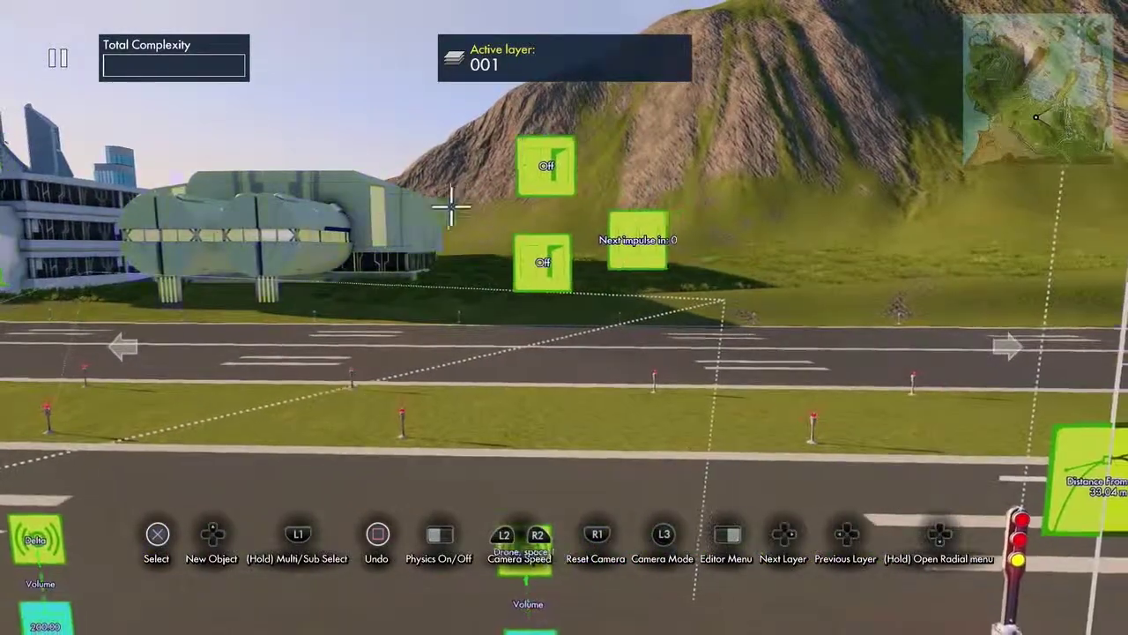
Set the upper state event above Drone, space 1 to type On and target the adjacent Interval trigger with it
left_click(511, 180)
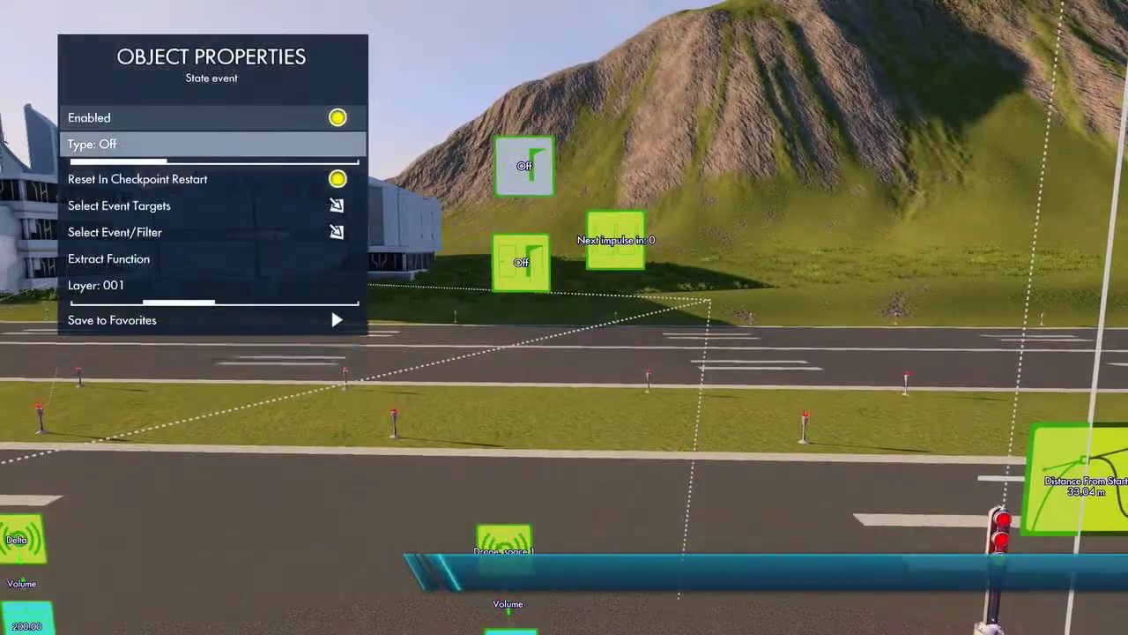
key("Right")
key("Down")
key("Down")
key("Return")
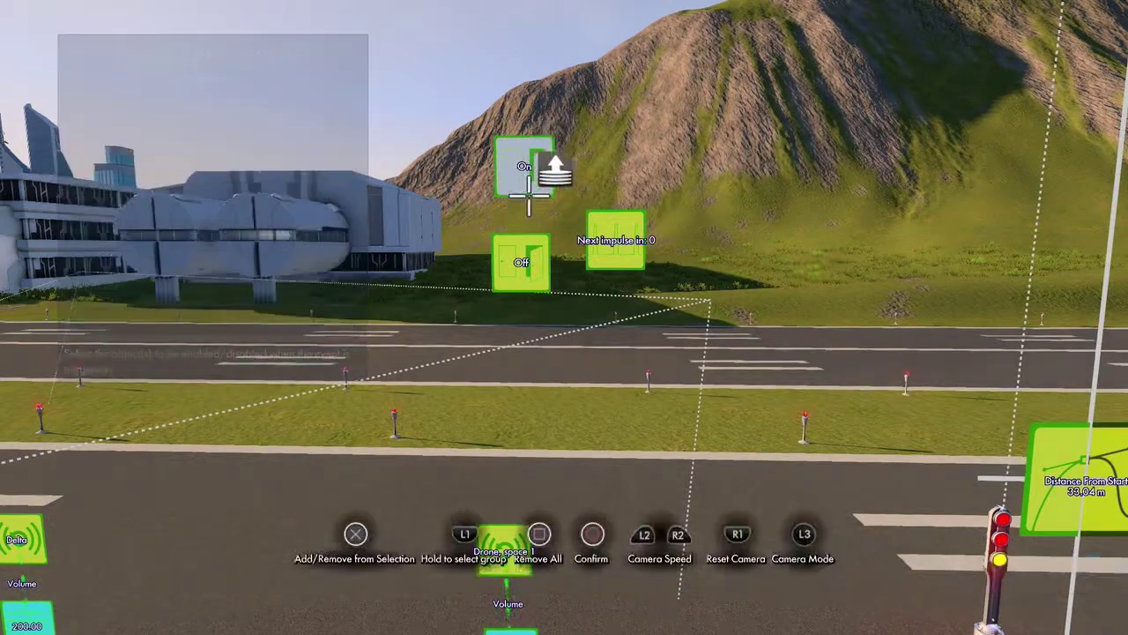
key("Escape")
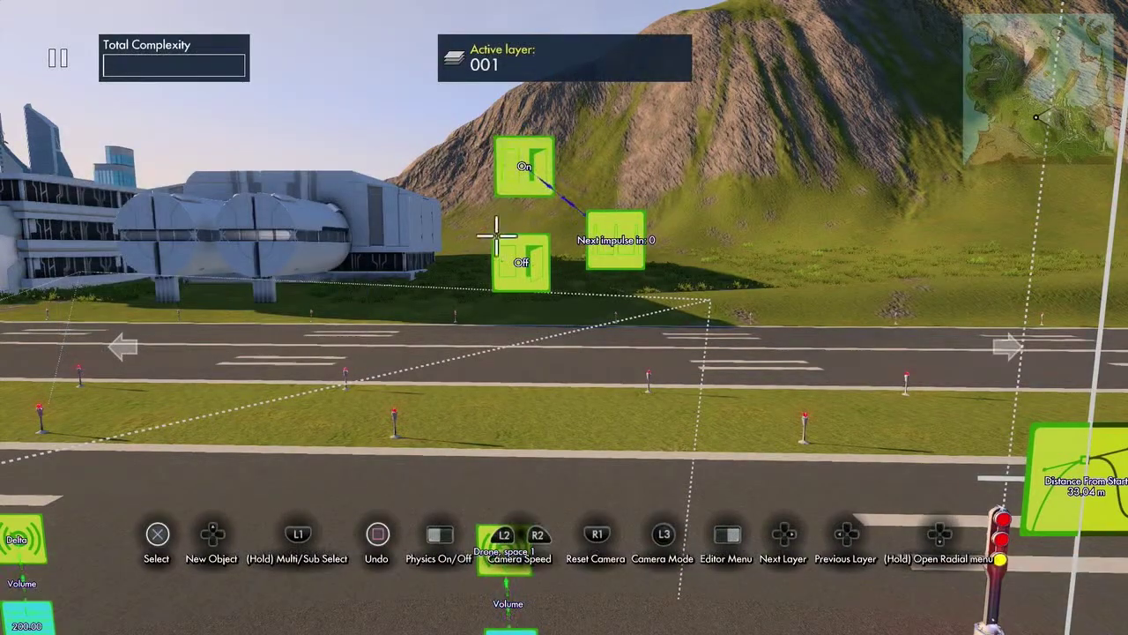
Set the Interval trigger above Drone, space 1 as the event target of the lower, Off state event beside it
left_click(517, 255)
key("Up")
key("Down")
key("Down")
key("Down")
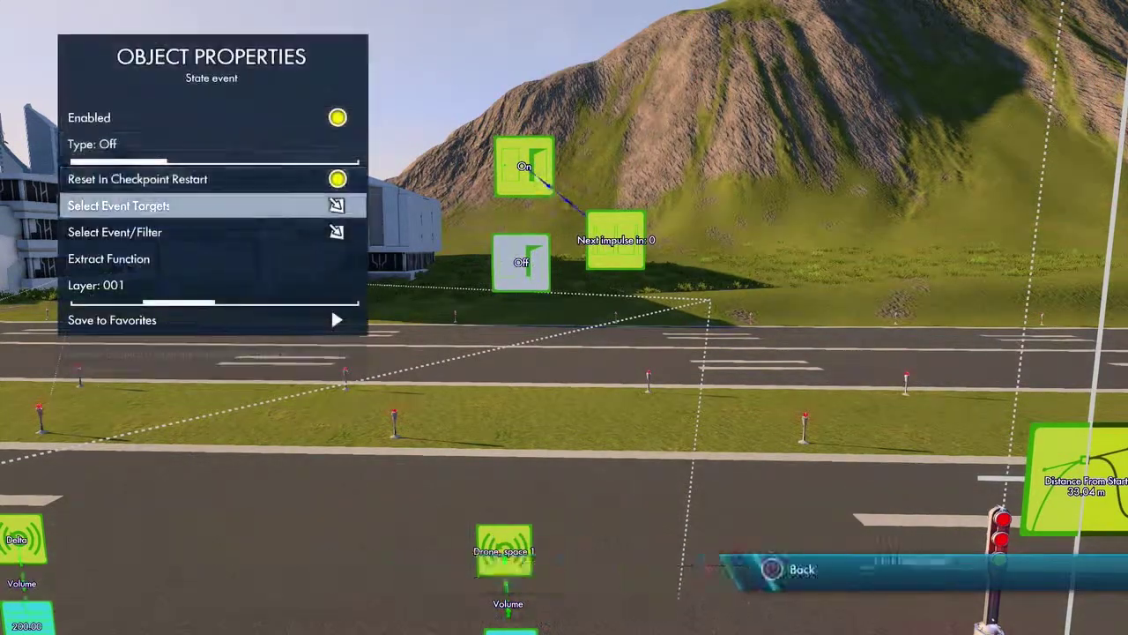
key("Return")
key("Return")
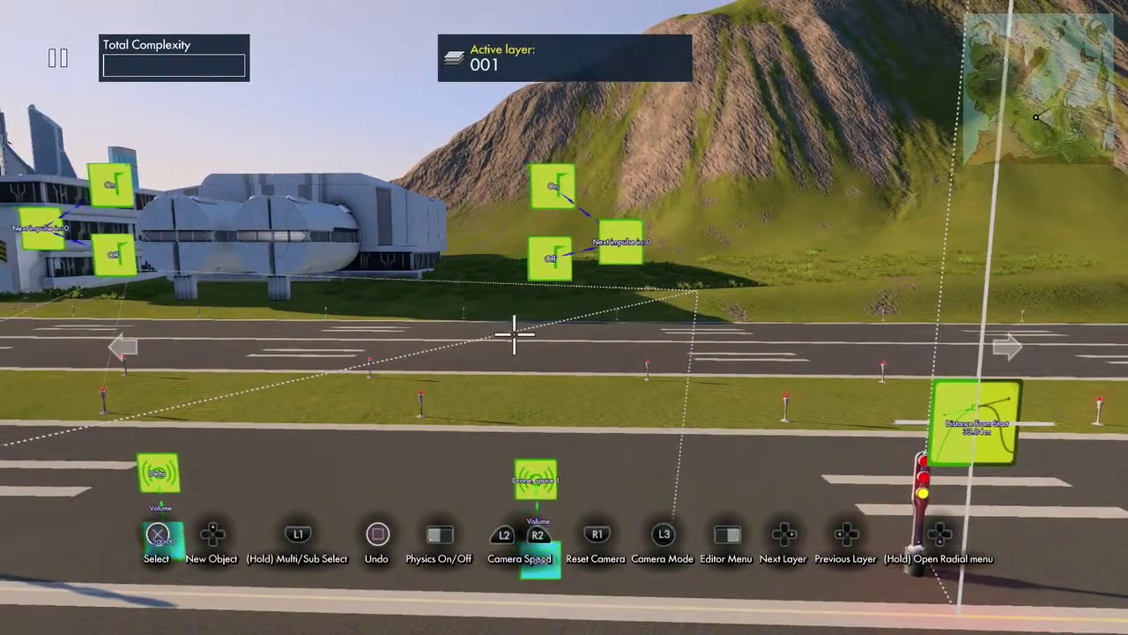
Add a Generic filter from the Filters category above the Delta sound and place a copy above Drone, space 1
key("Tab")
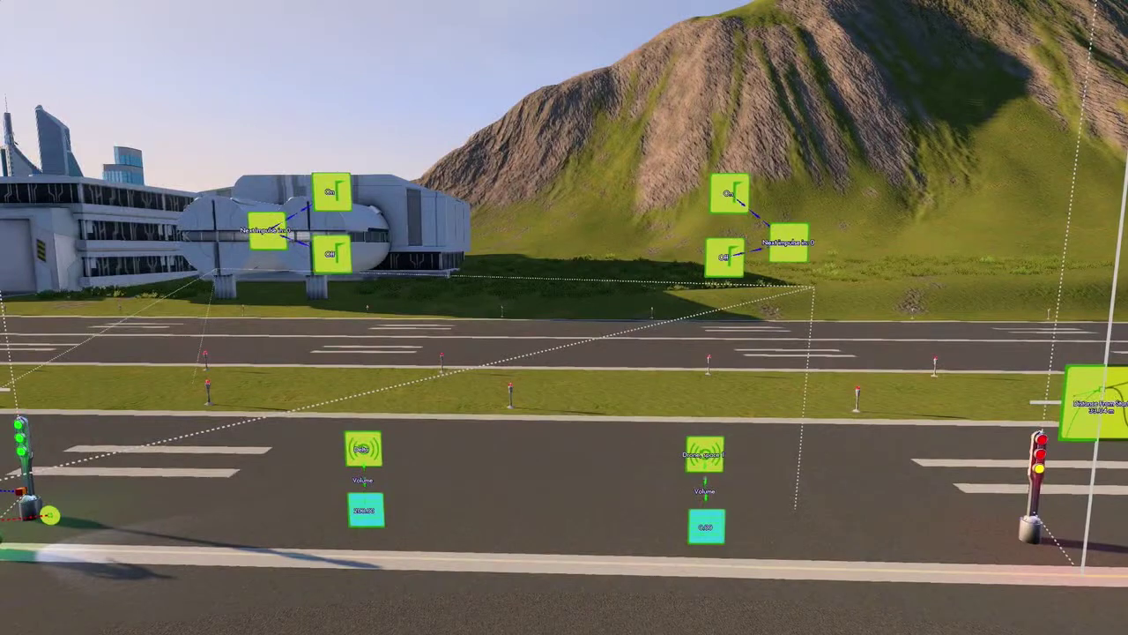
key("Right")
key("Down")
key("Return")
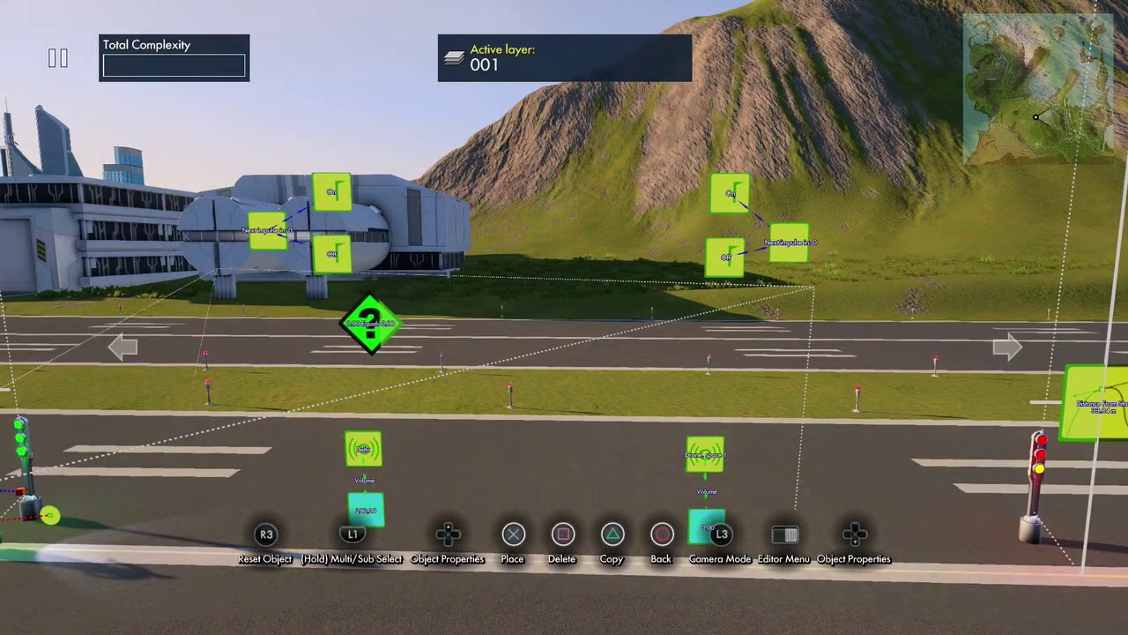
key("c")
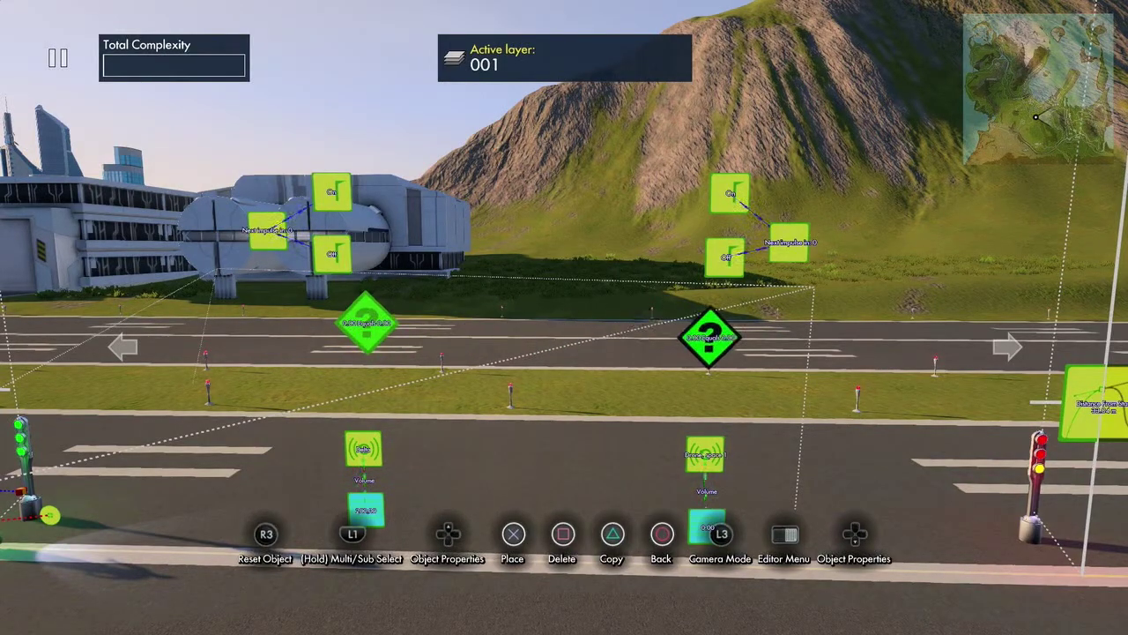
left_click(714, 333)
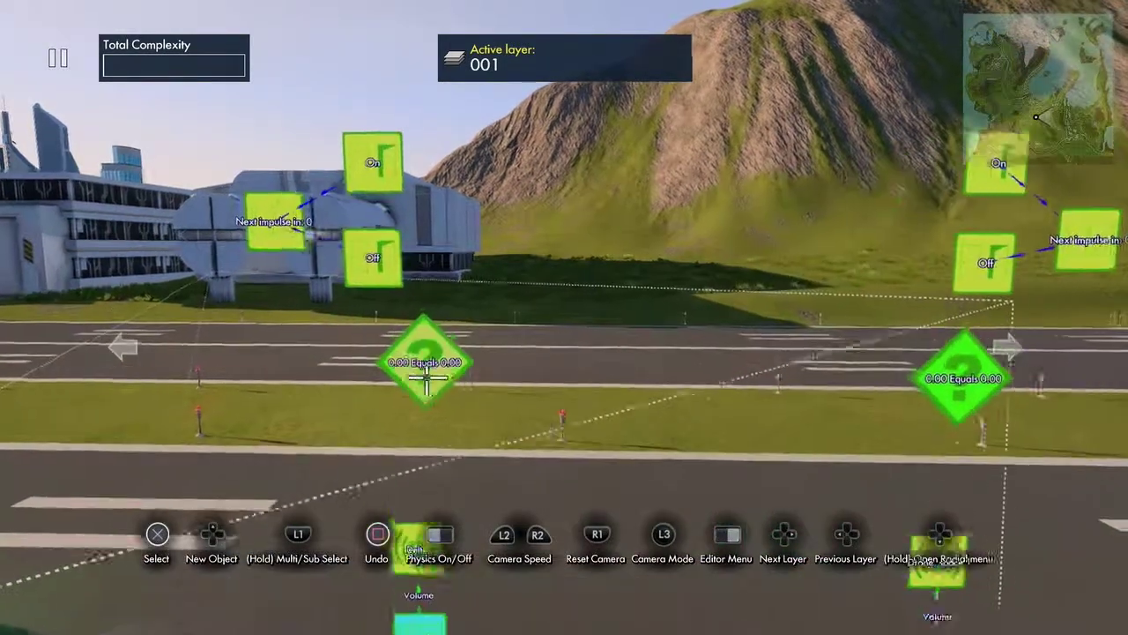
Link Comparison Value 1 of the Generic filter above Delta to the variable data source below Delta
left_click(435, 379)
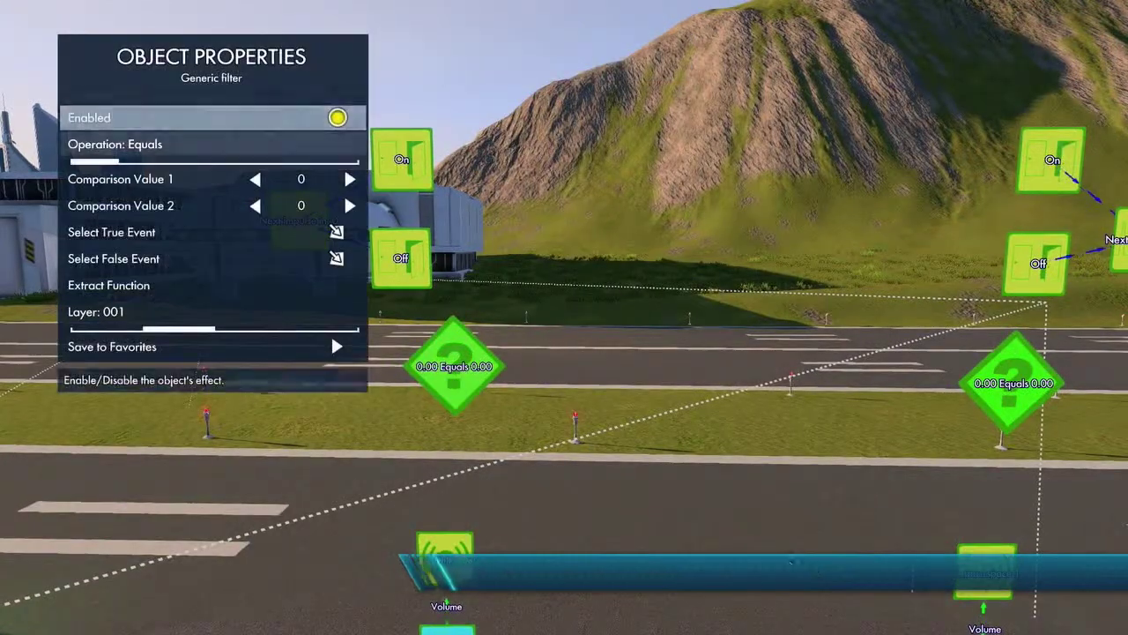
key("y")
left_click(455, 617)
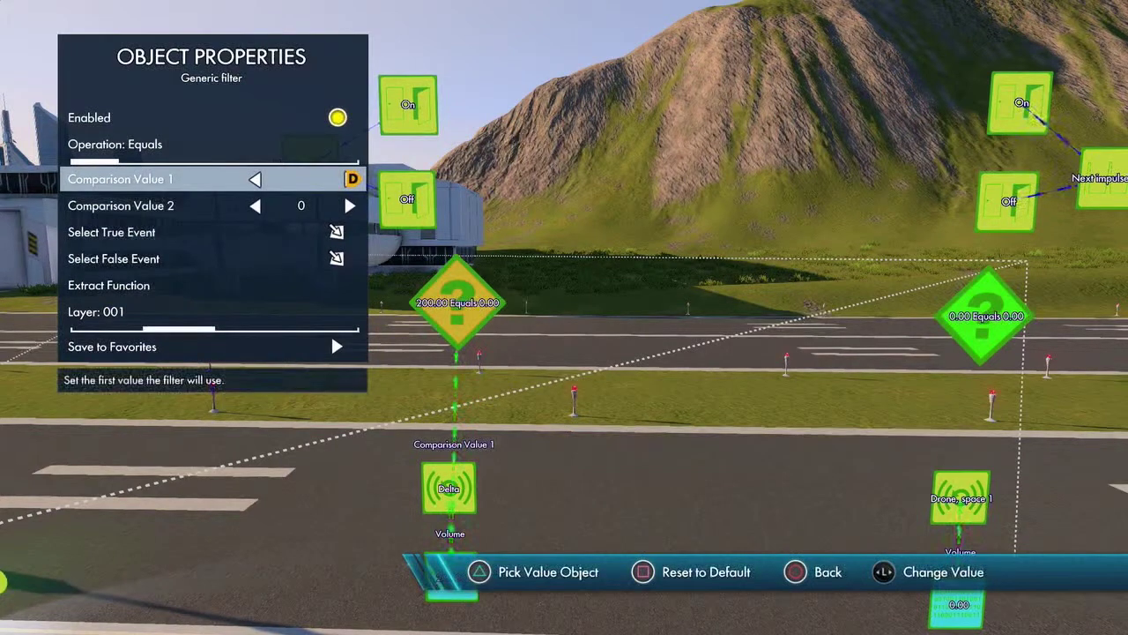
Set the Delta filter's Comparison Value 2 to 200 and its operation to Greater
key("Down")
key("Right")
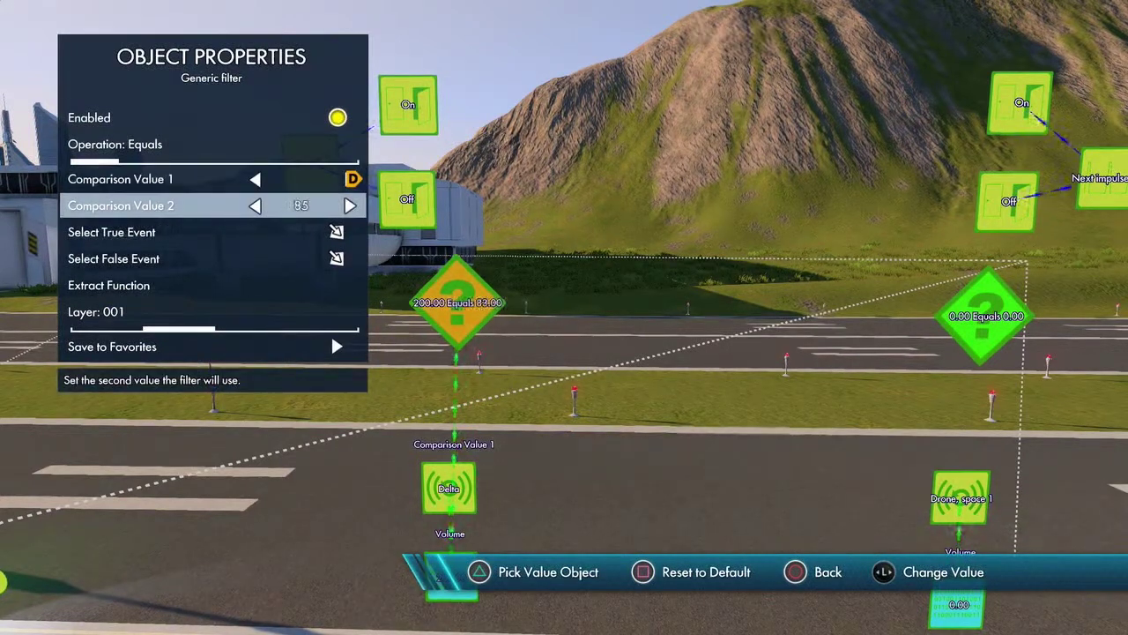
key("Right")
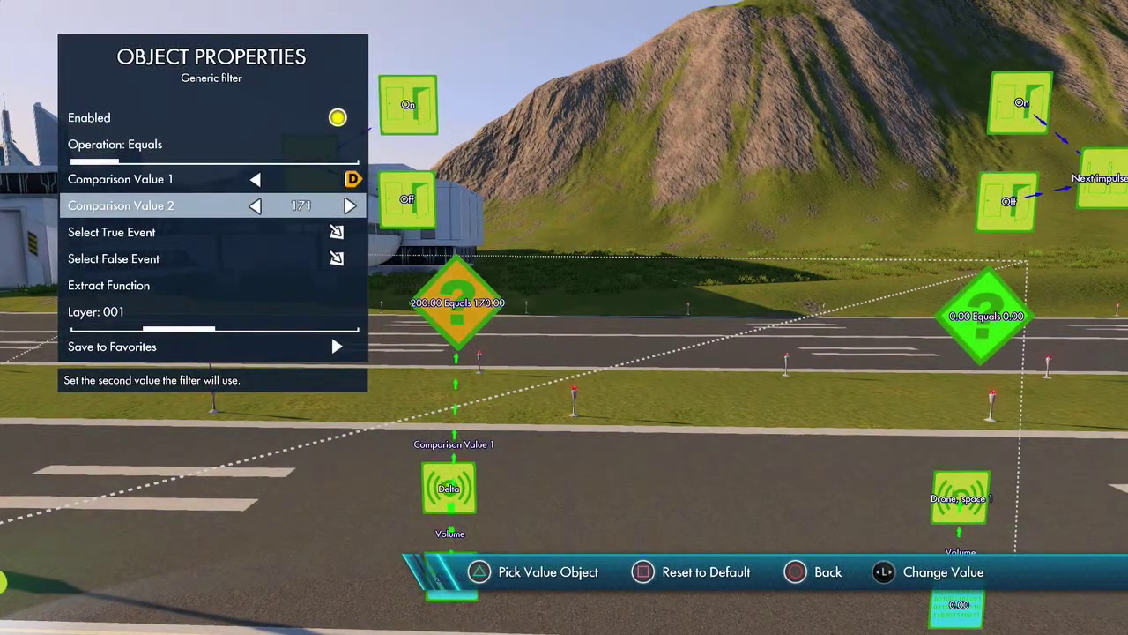
key("Right")
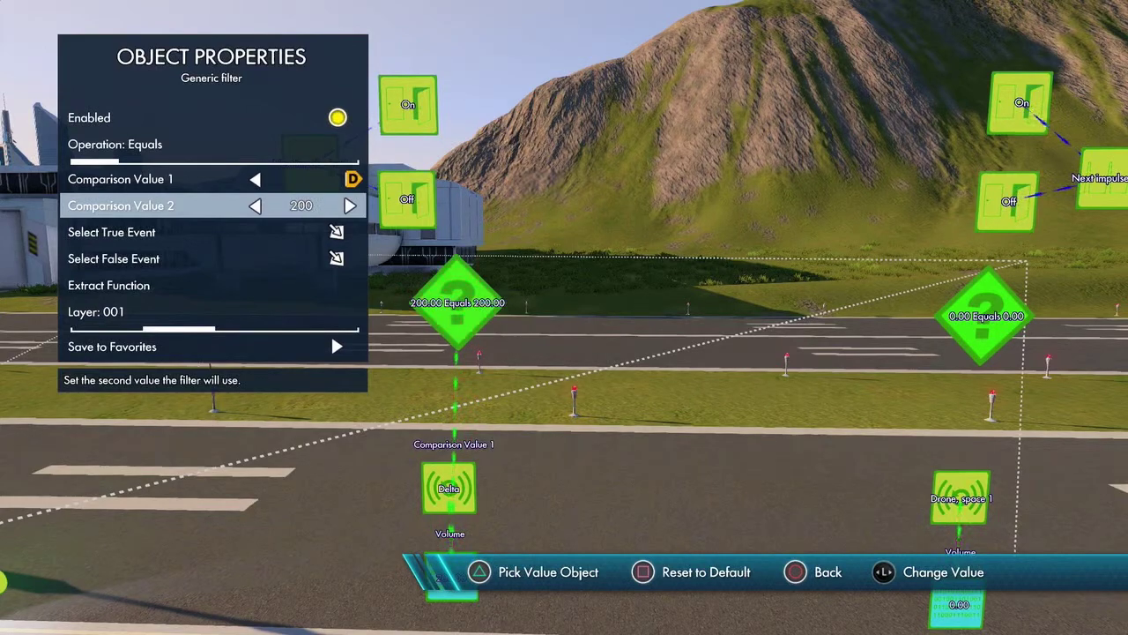
key("Up")
key("Up")
key("Right")
key("Right")
key("Escape")
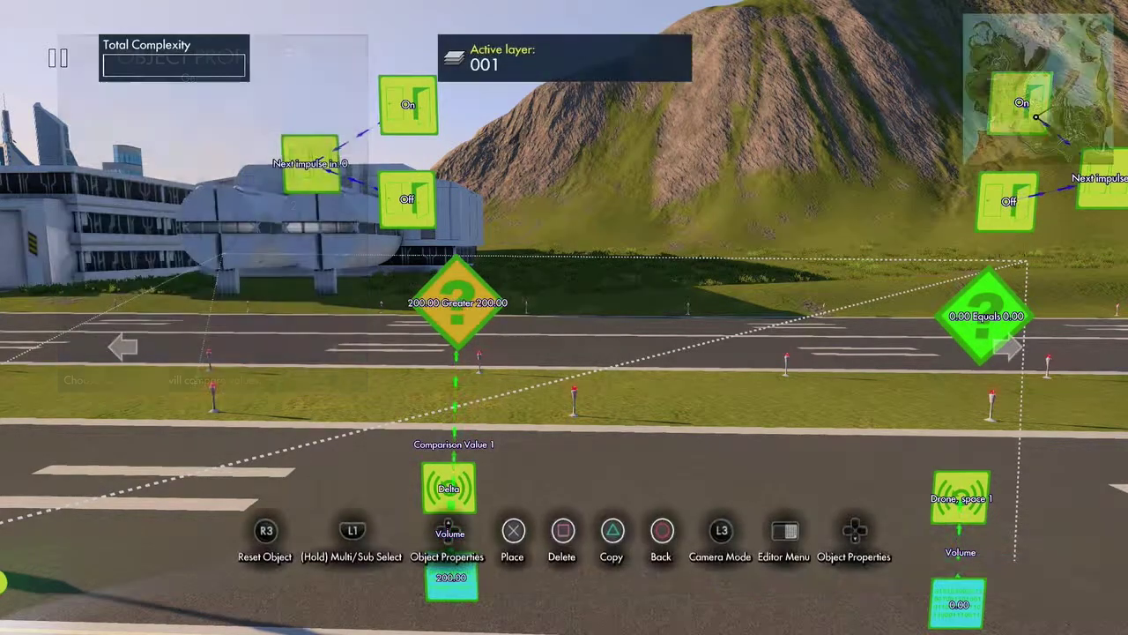
key("Escape")
Set the operation of the Generic filter above Drone, space 1 to Greater
key("Right")
key("Right")
key("Return")
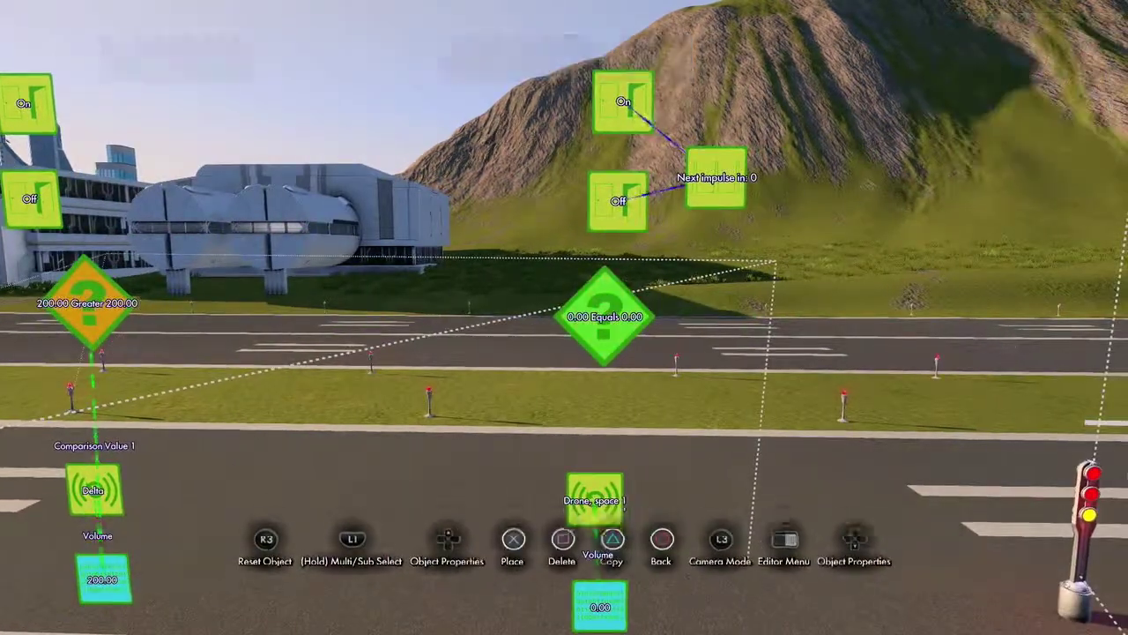
key("Return")
key("Right")
key("Right")
key("Left")
Link the Drone, space 1 filter's Comparison Value 1 to the variable data source below that sound and set Comparison Value 2 to 200
key("Down")
key("Down")
key("Escape")
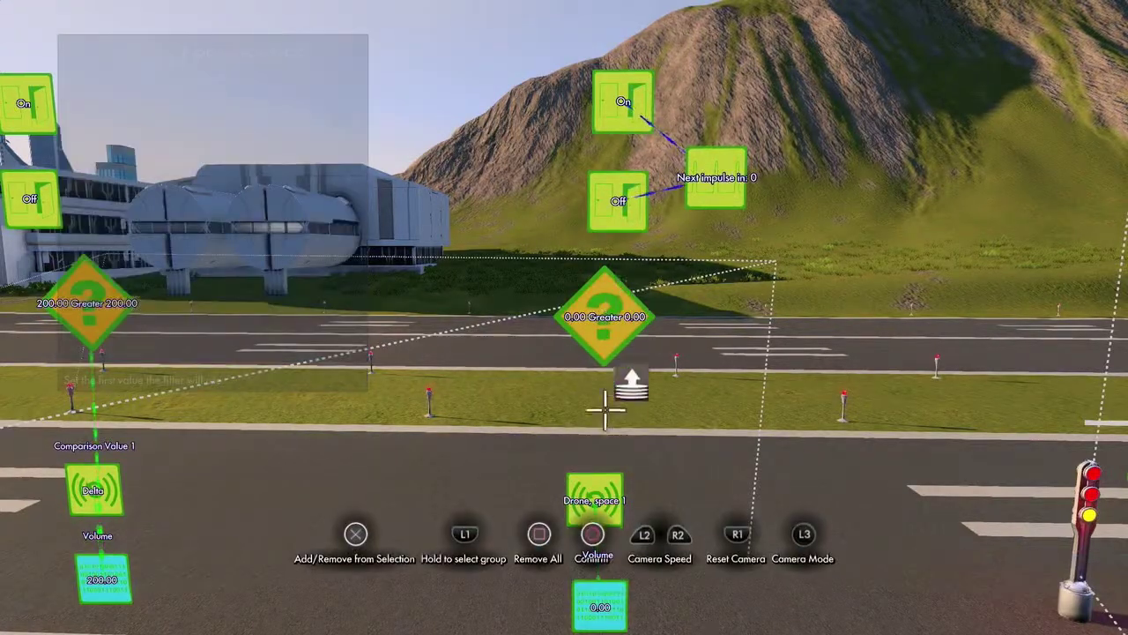
left_click(605, 586)
key("Return")
key("Down")
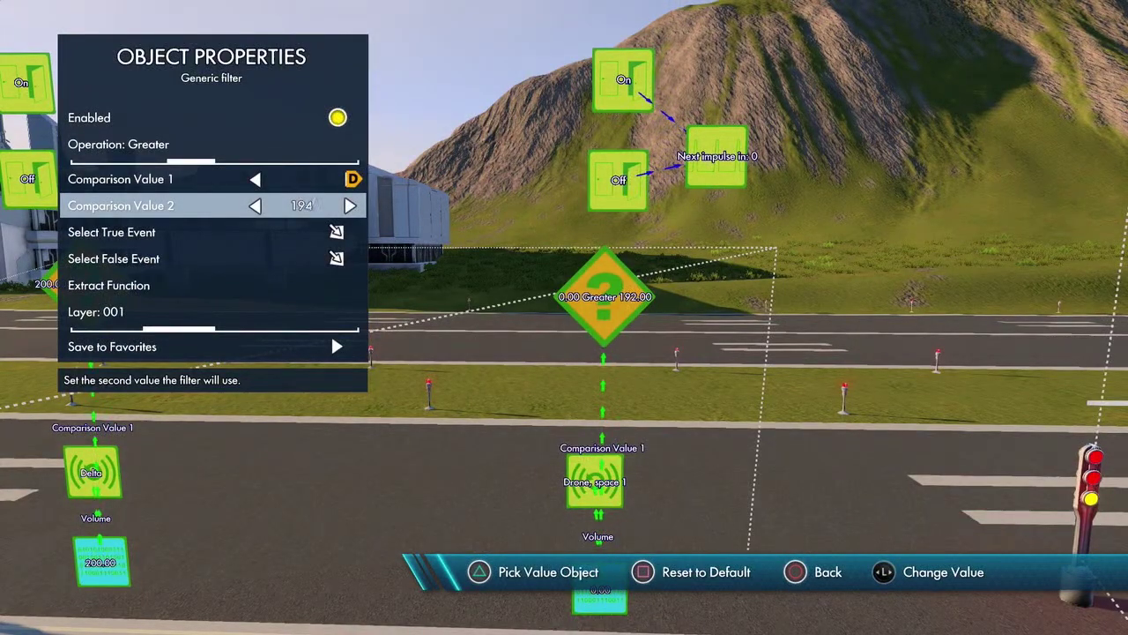
key("Escape")
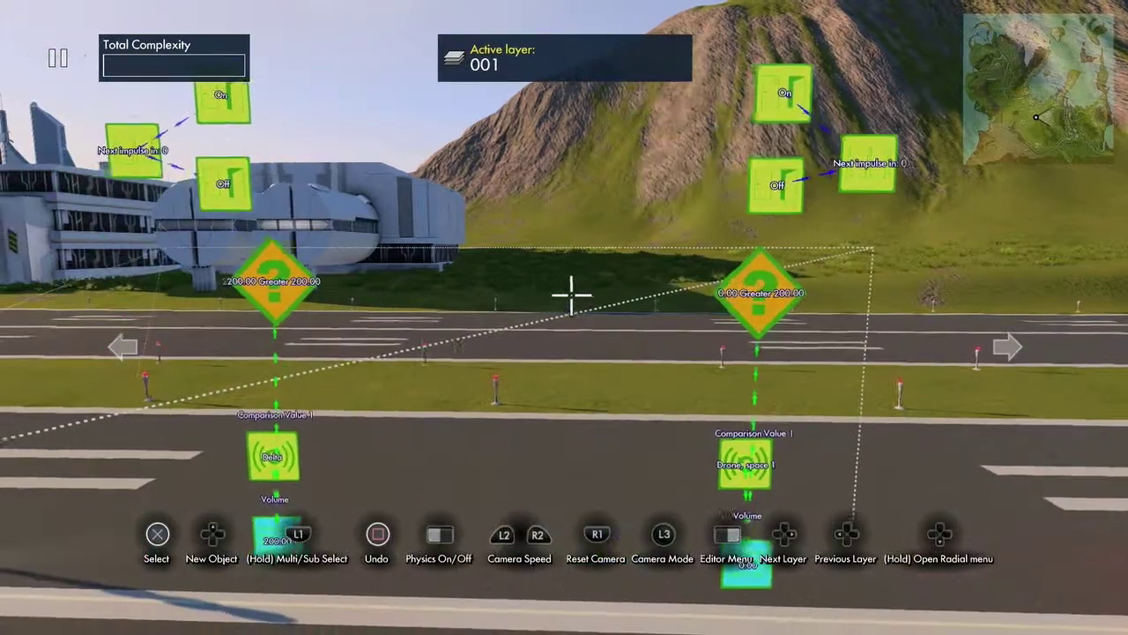
Add a Set value event from the Events category and place it to the left of the Delta sound source
key("Escape")
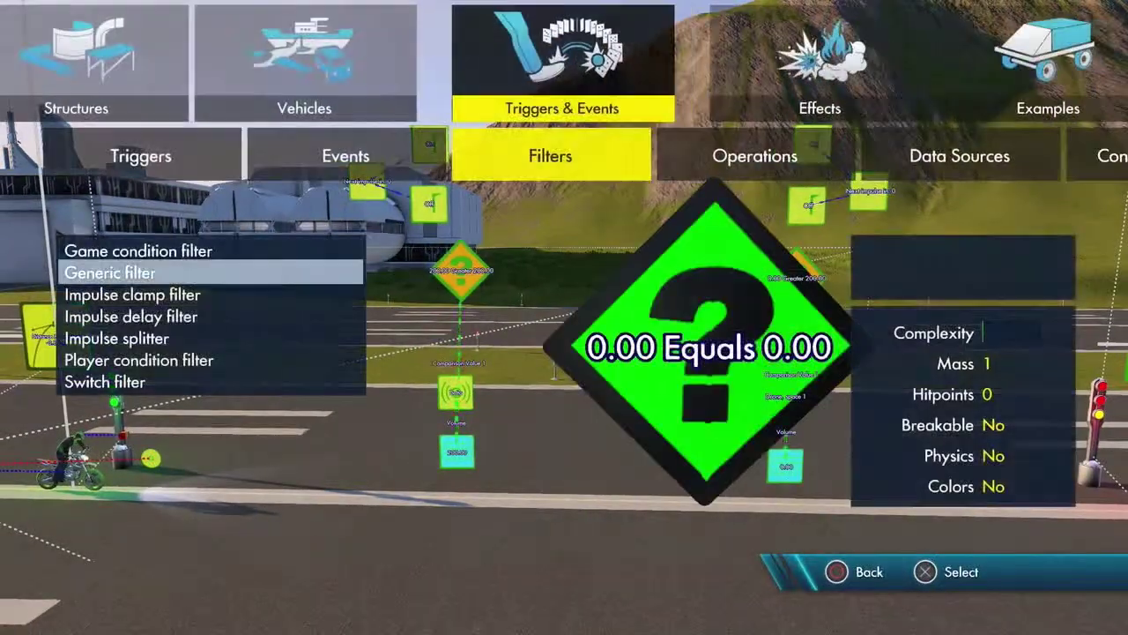
key("Left")
key("Up")
key("Up")
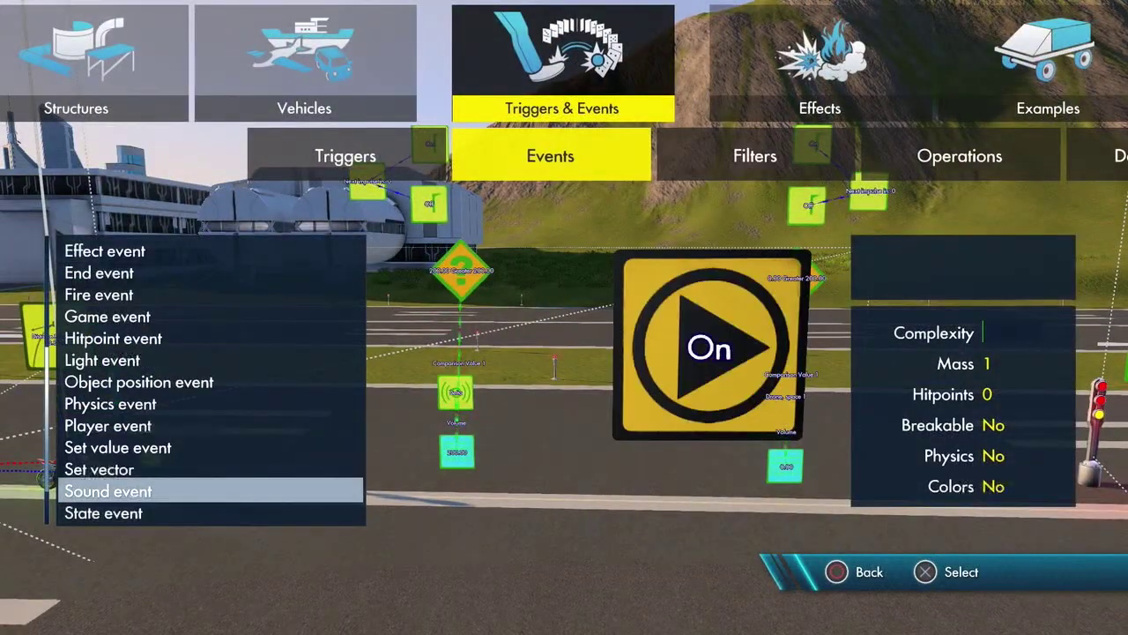
key("Return")
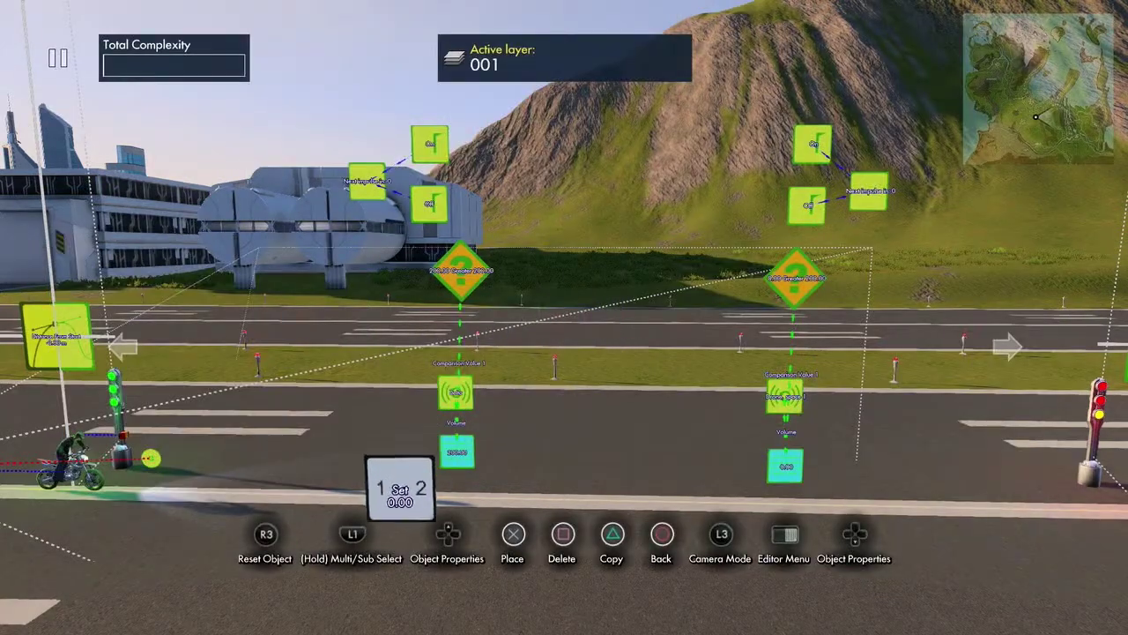
key("Return")
key("Return")
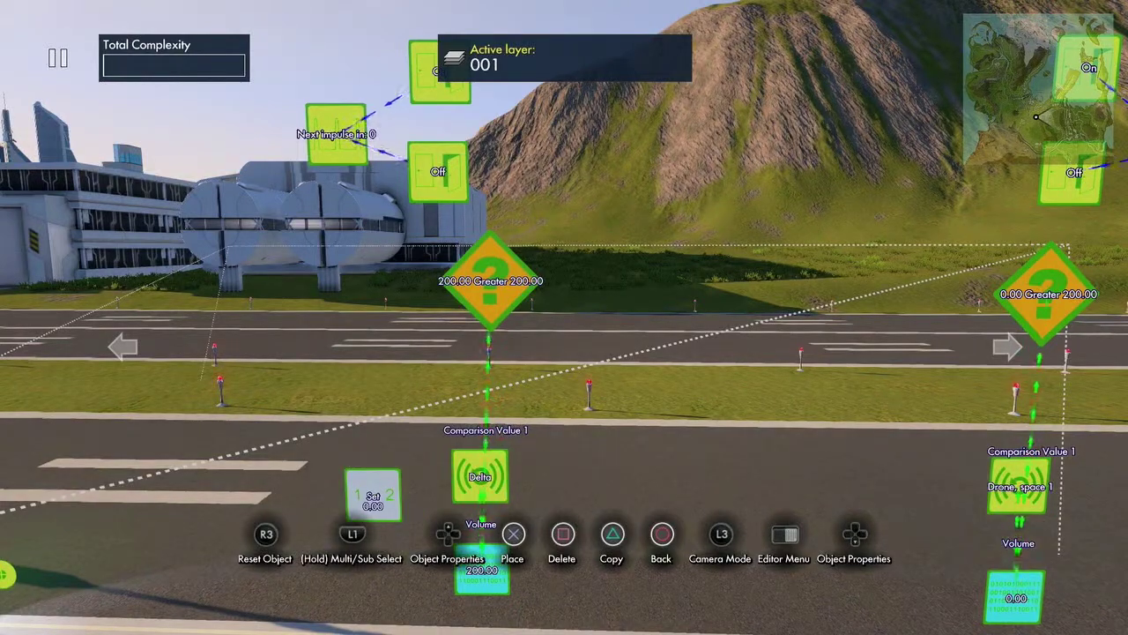
Set the Set value event's type to Increase and its value to 1.00
key("Return")
key("Return")
key("Up")
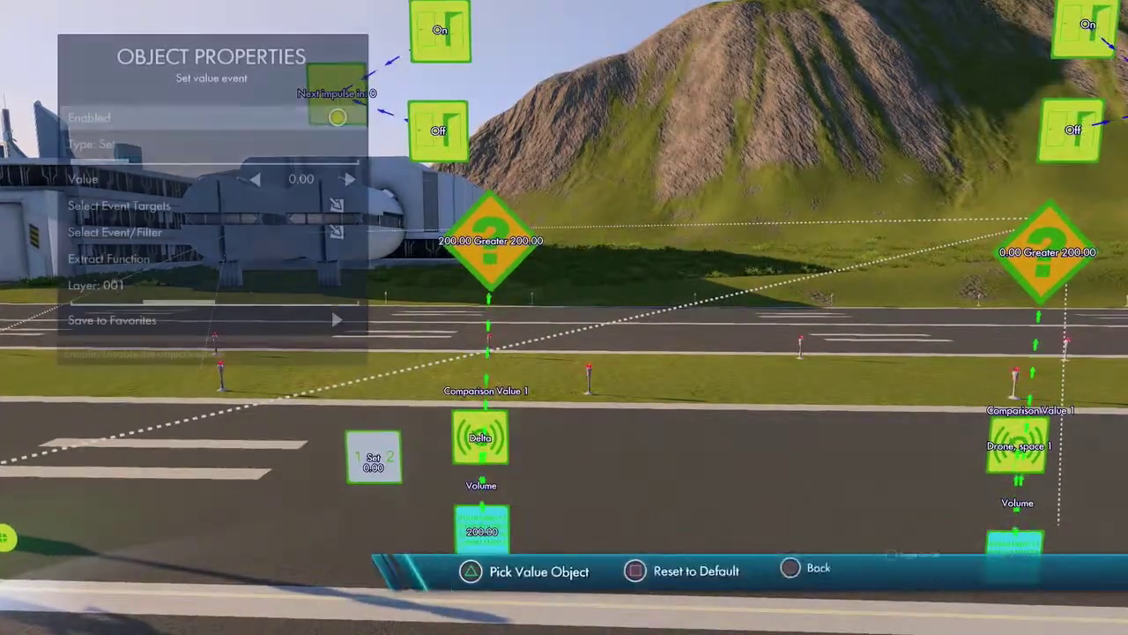
key("Right")
key("Down")
key("Right")
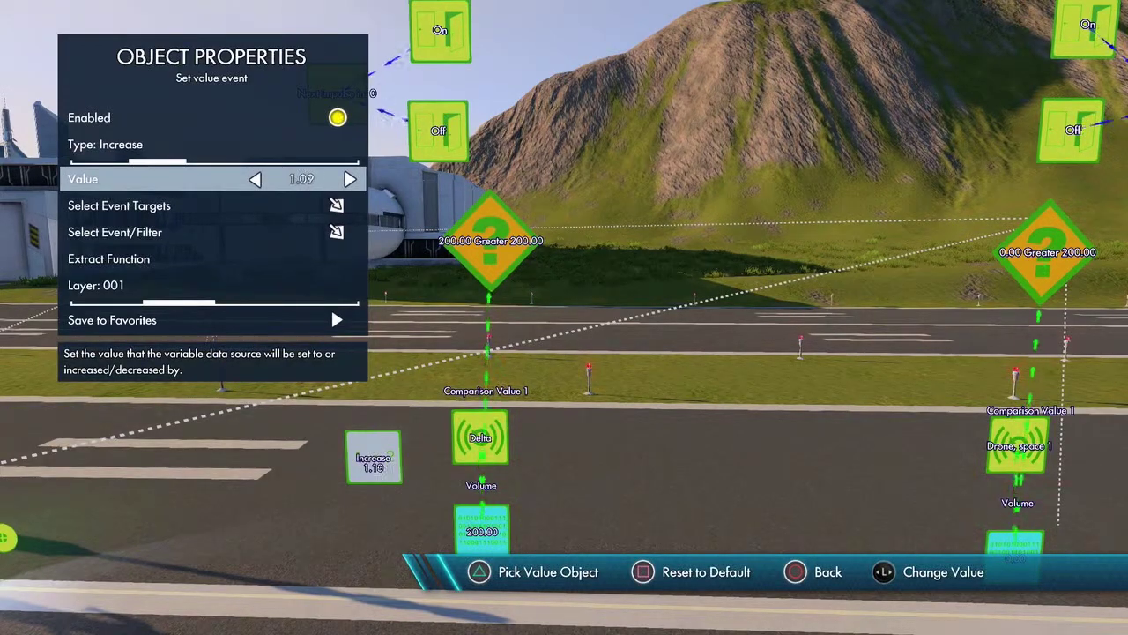
key("Escape")
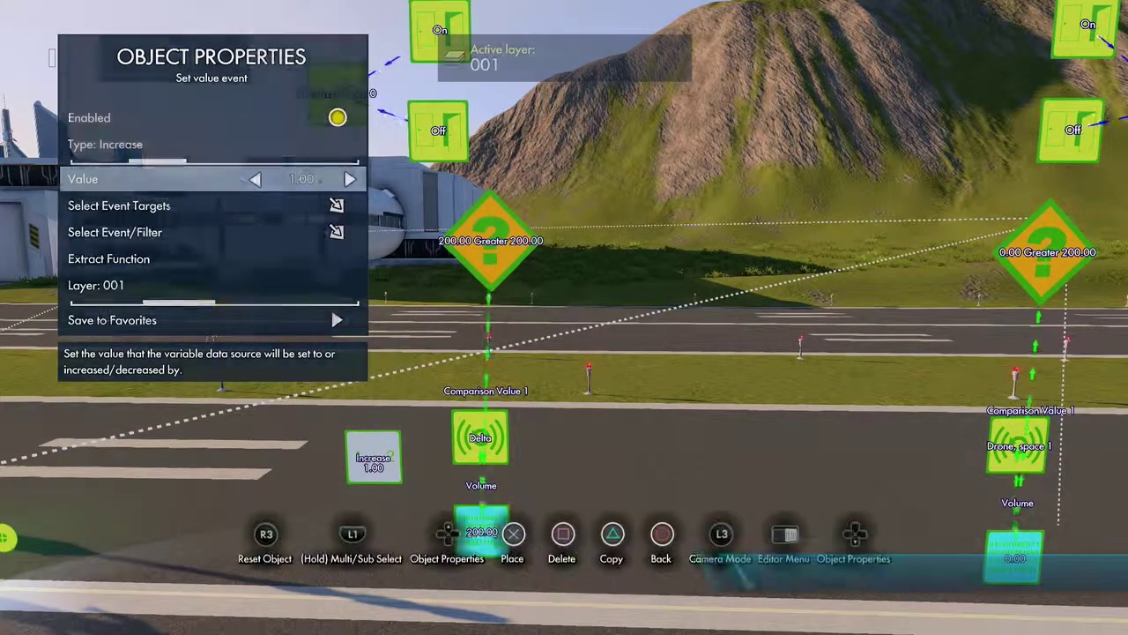
Select the variable data source below Delta as the event target of the Increase Set value event
key("Up")
key("Escape")
key("Escape")
key("Escape")
key("Return")
key("Down")
key("Down")
key("Down")
key("Return")
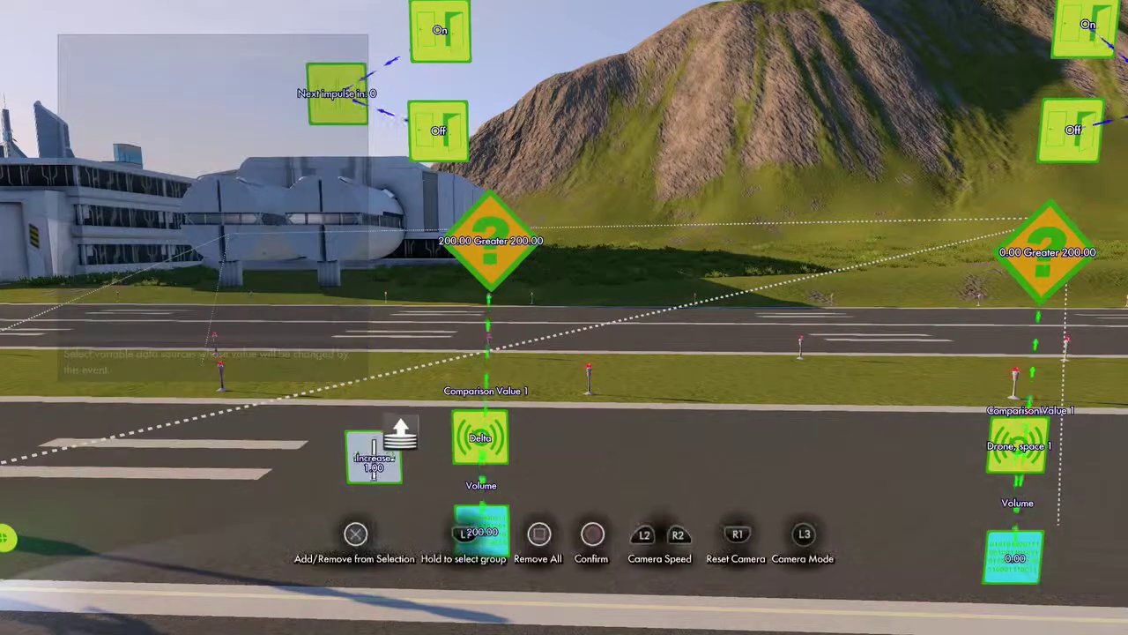
key("Return")
key("Escape")
key("Escape")
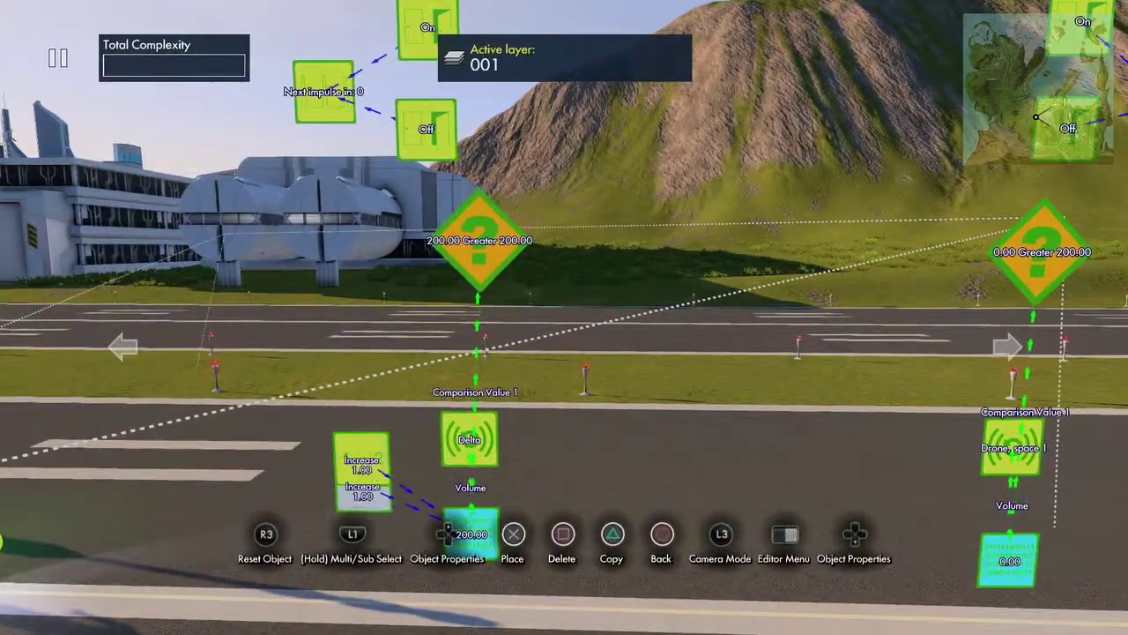
Place a copy of the Increase event directly below it and set the copy's type to Decrease
key("Return")
key("Down")
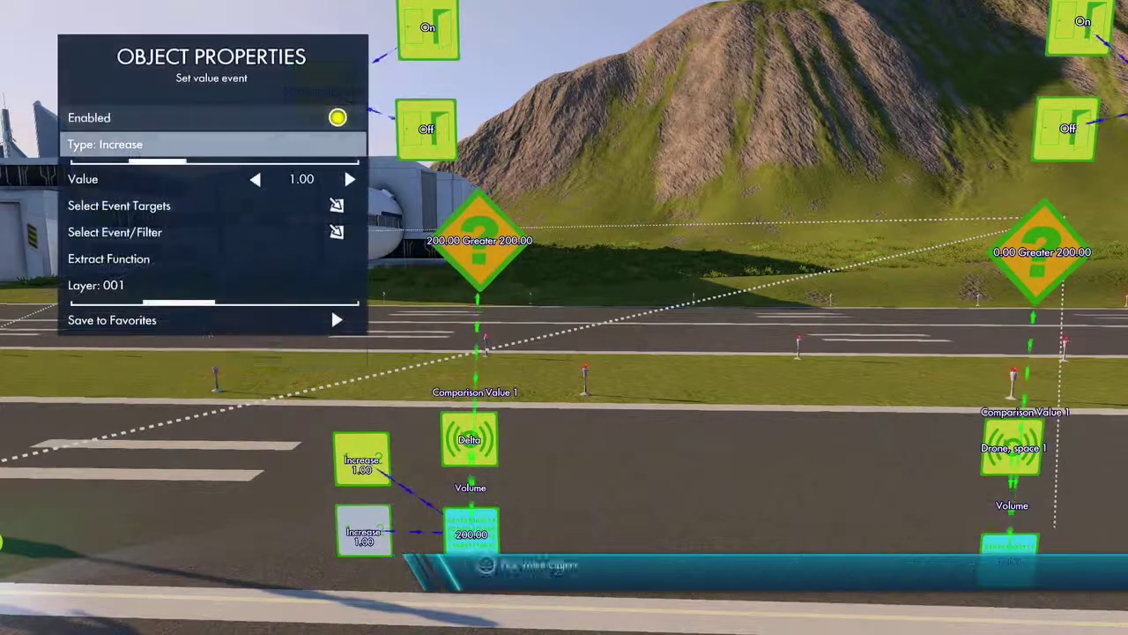
key("Left")
key("Escape")
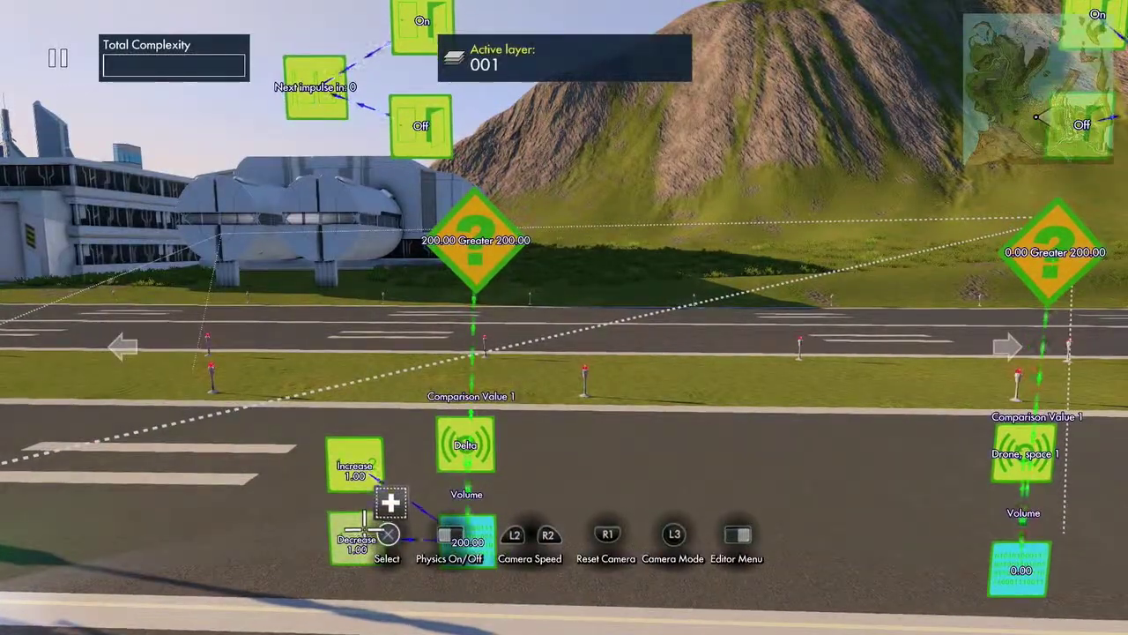
Copy the Increase and Decrease events together and place the pair beside the variable data source below Drone, space 1
left_click(350, 468)
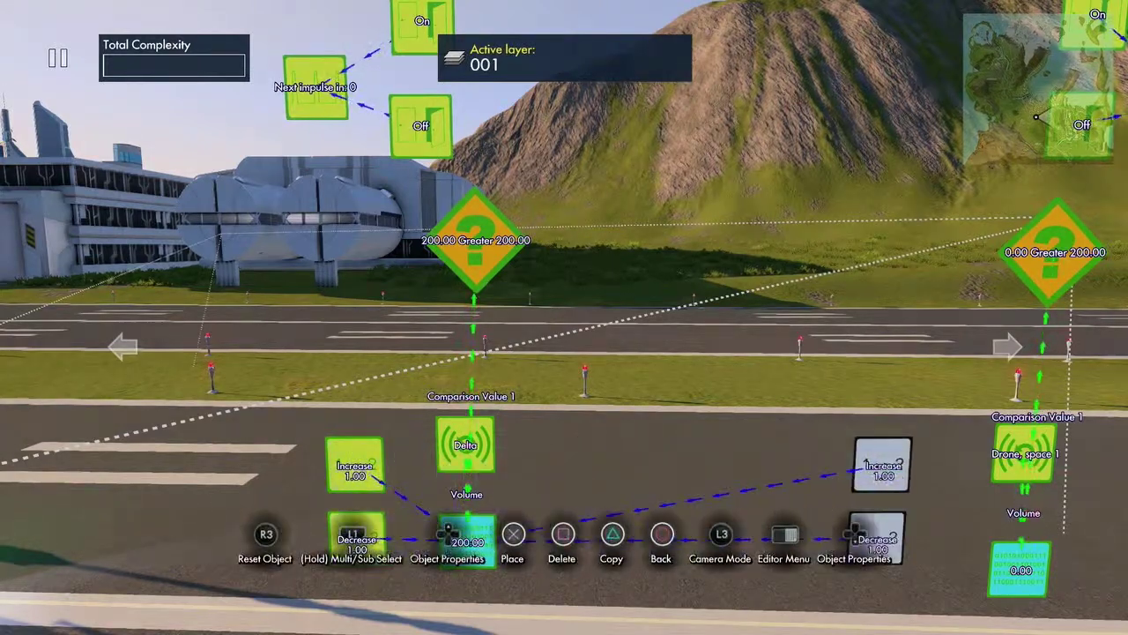
left_click(999, 503)
left_click(1019, 521)
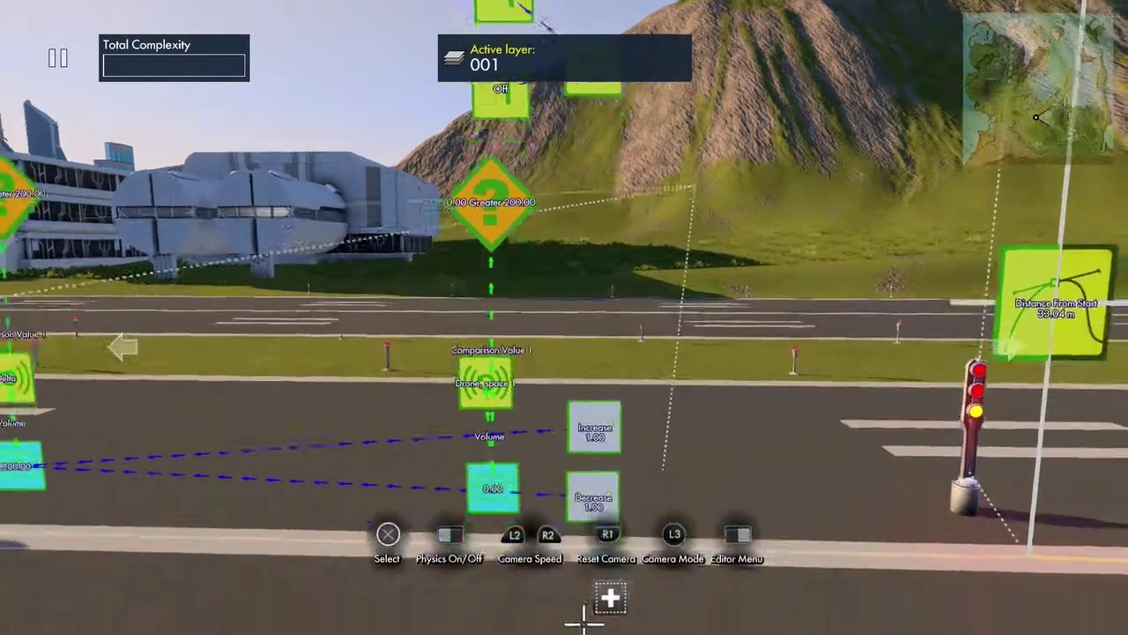
Add the variable data source below Drone, space 1 to the copied pair's event targets
key("Down")
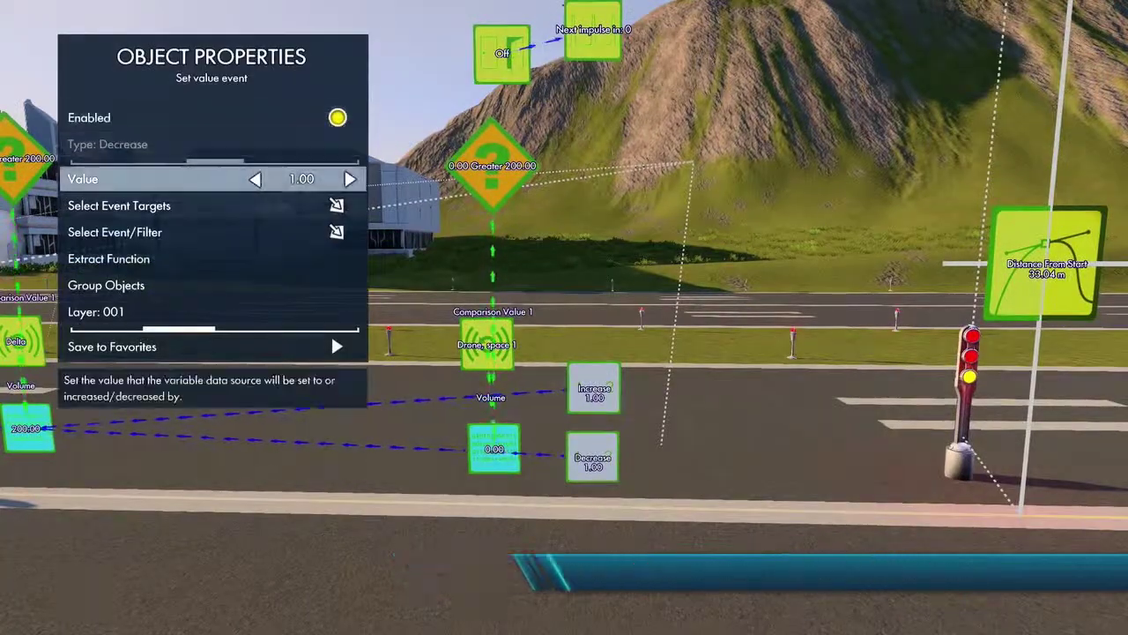
key("Down")
key("Return")
key("Return")
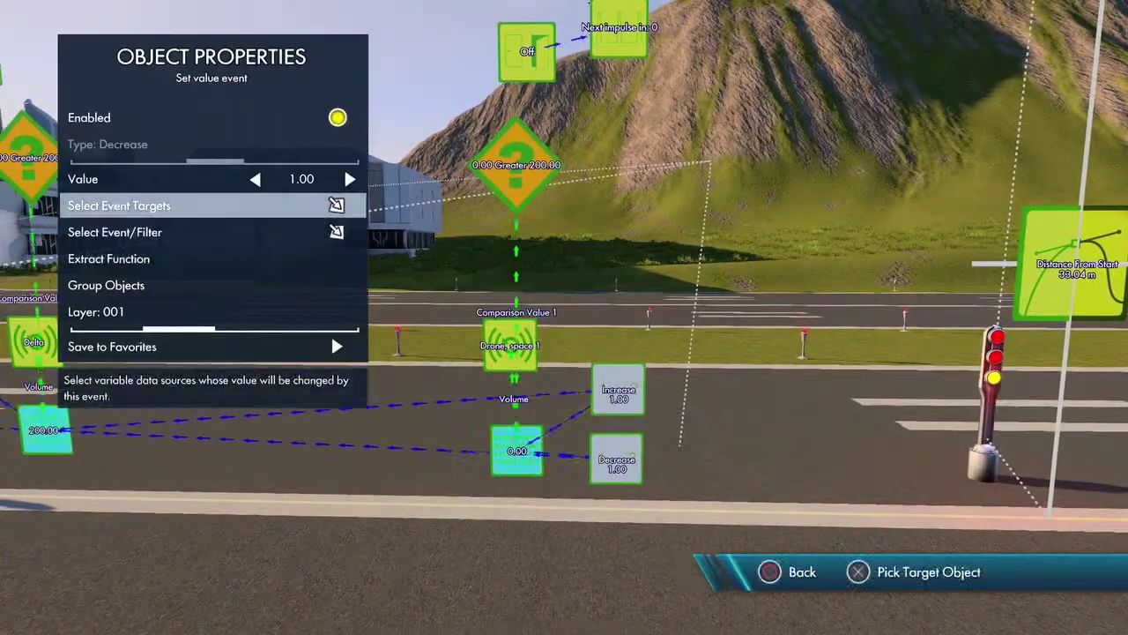
key("Escape")
Remove Delta's variable data source from the event targets of the Increase and Decrease pair beside Drone, space 1
key("Left")
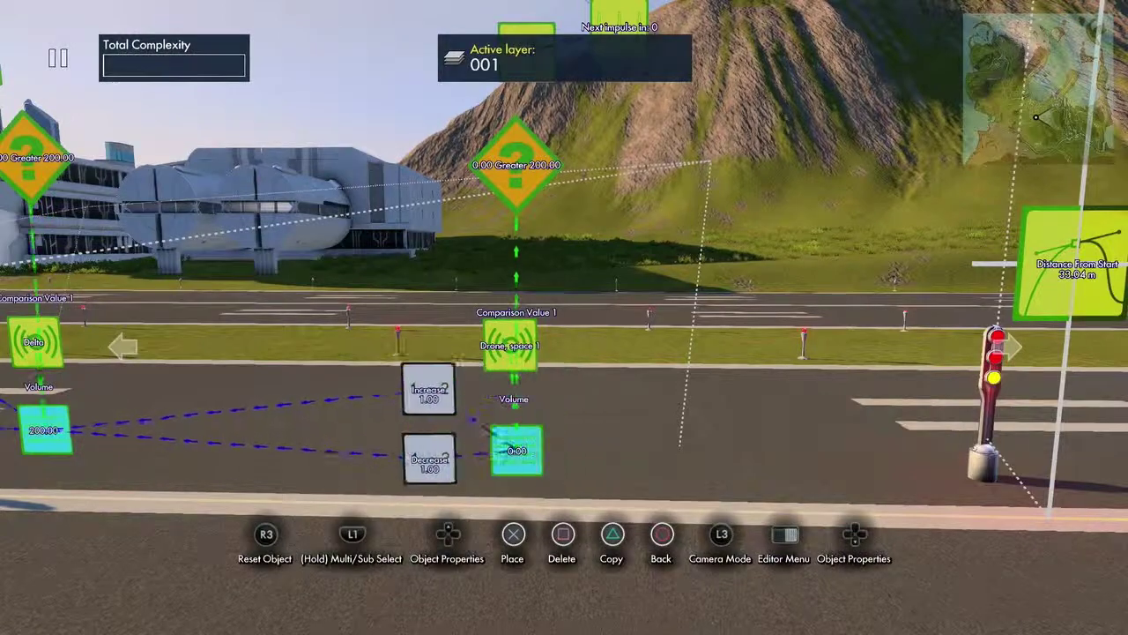
key("Right")
key("Down")
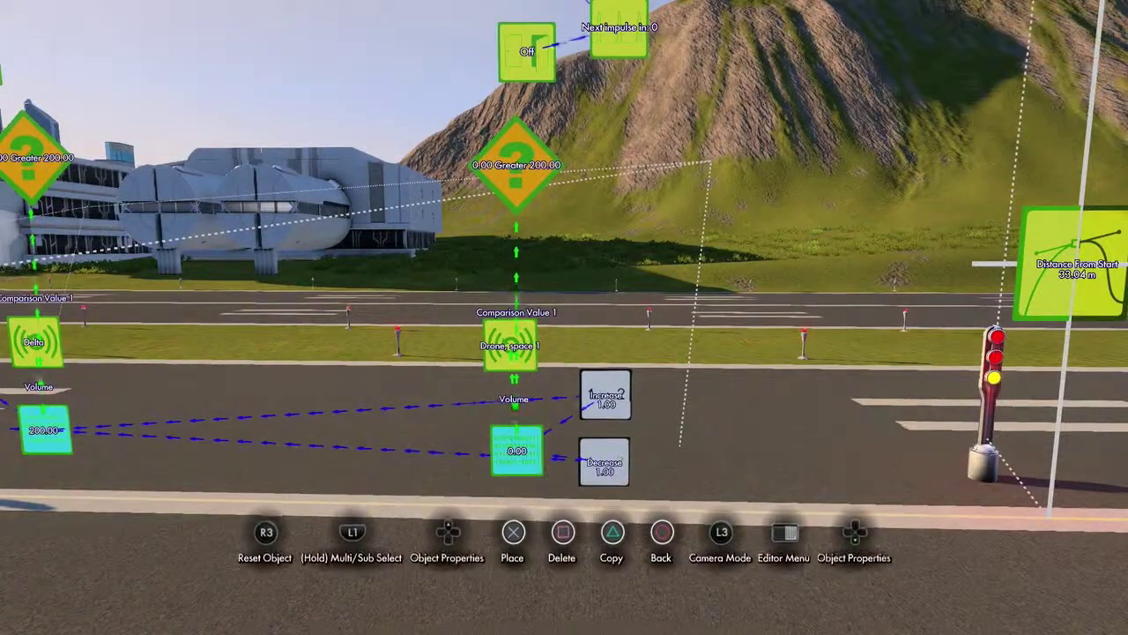
key("Down")
key("Down")
key("Down")
key("Return")
key("Left")
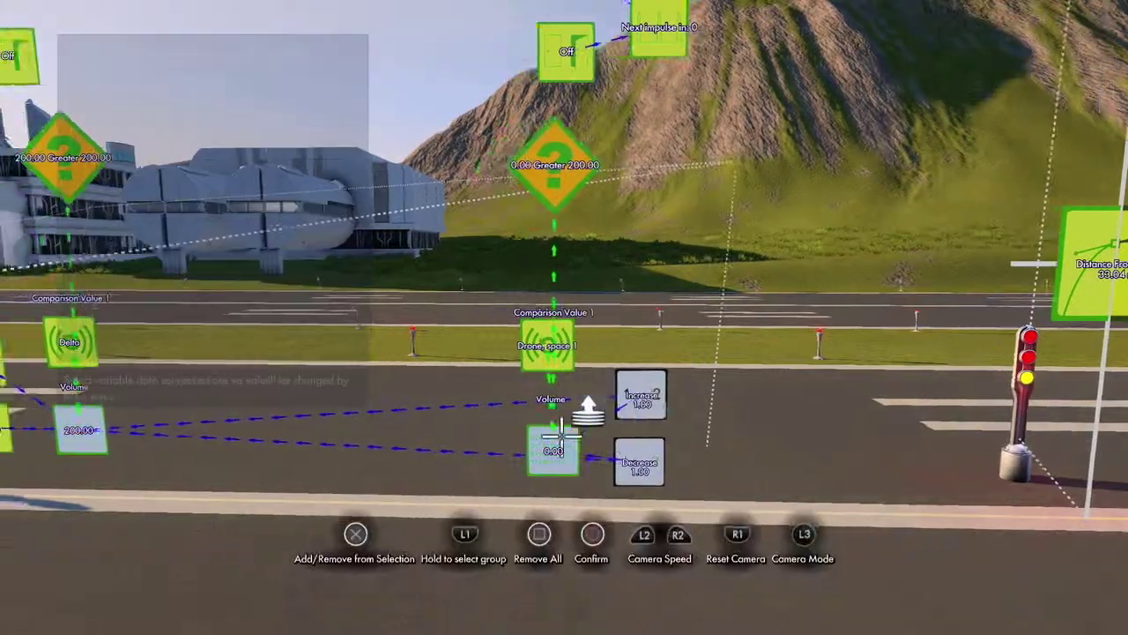
key("Escape")
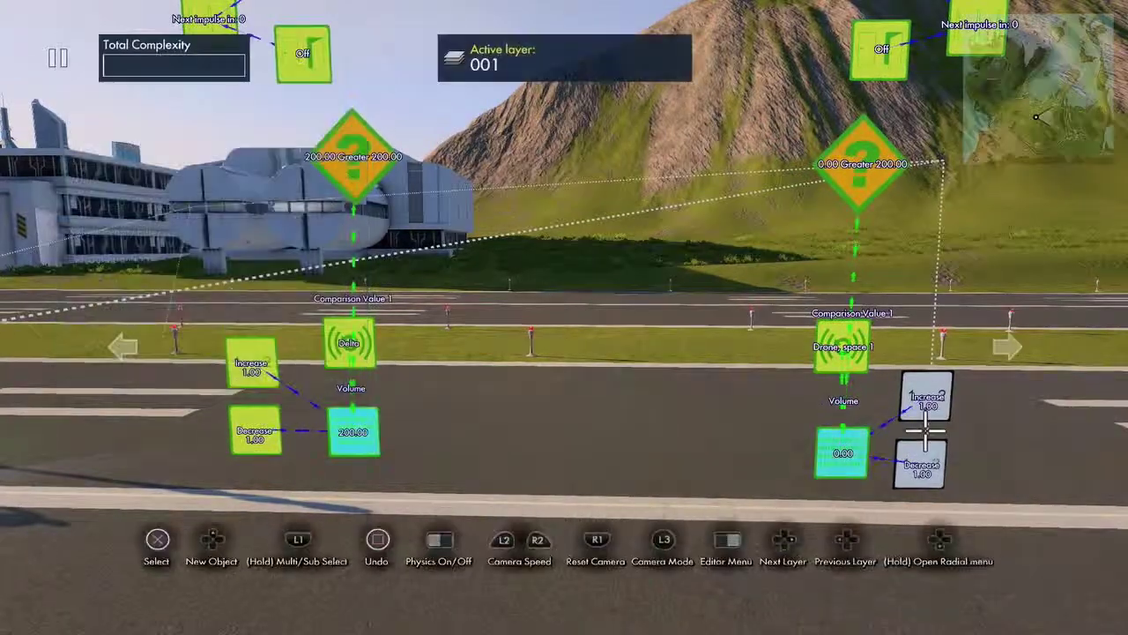
Copy Delta's Increase and Decrease pair twice, placing one pair right of Delta and the other left of Drone, space 1
key("Right")
key("Up")
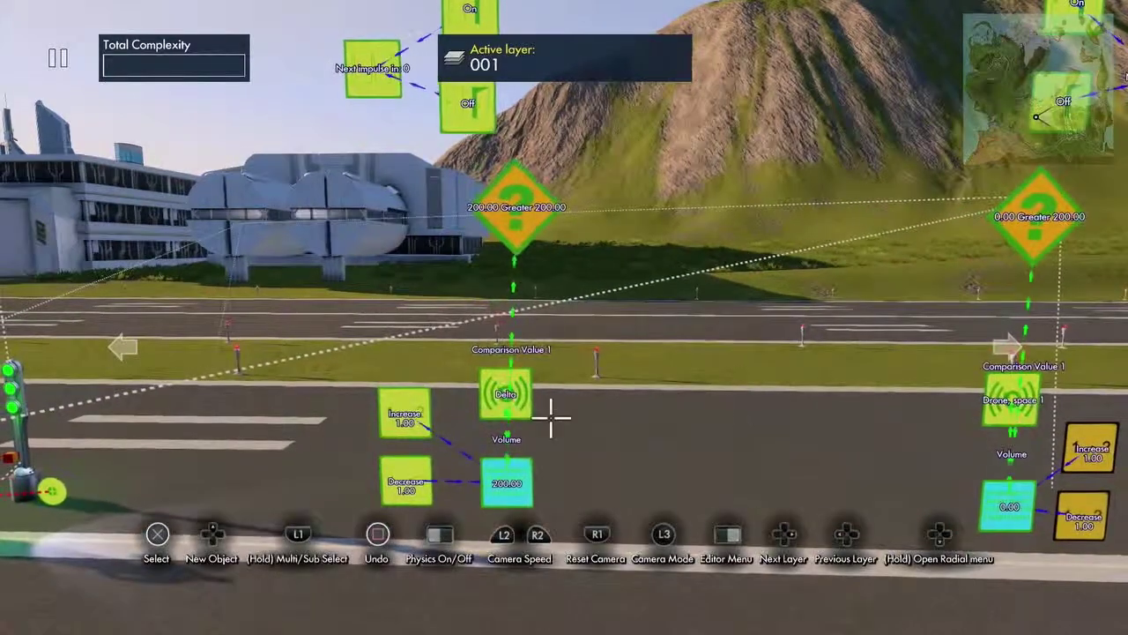
left_click(408, 485)
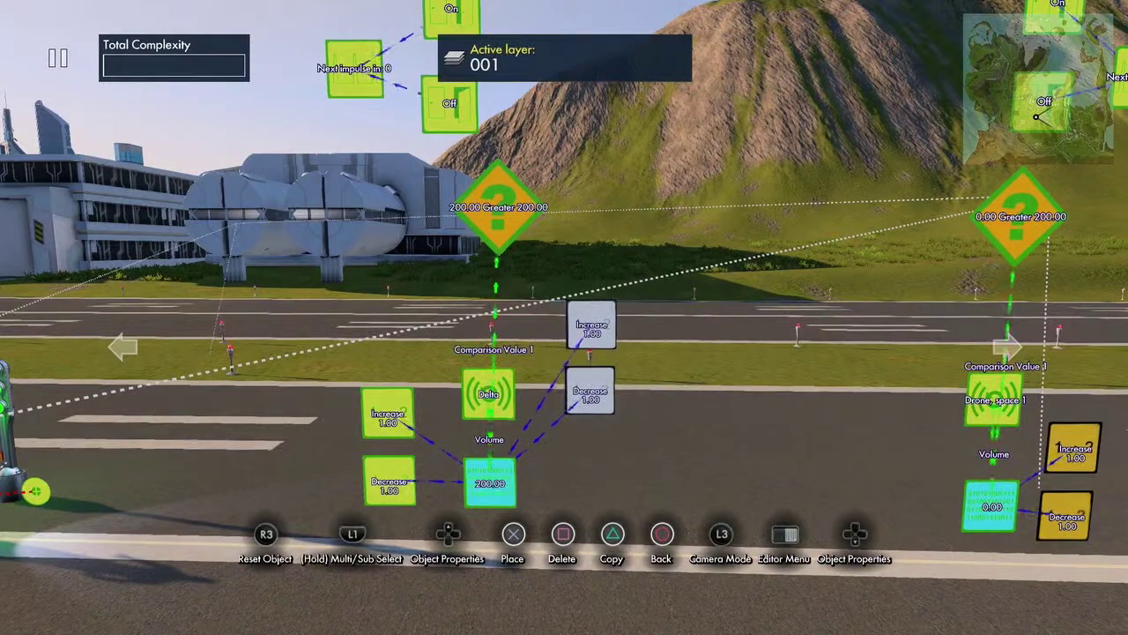
key("c")
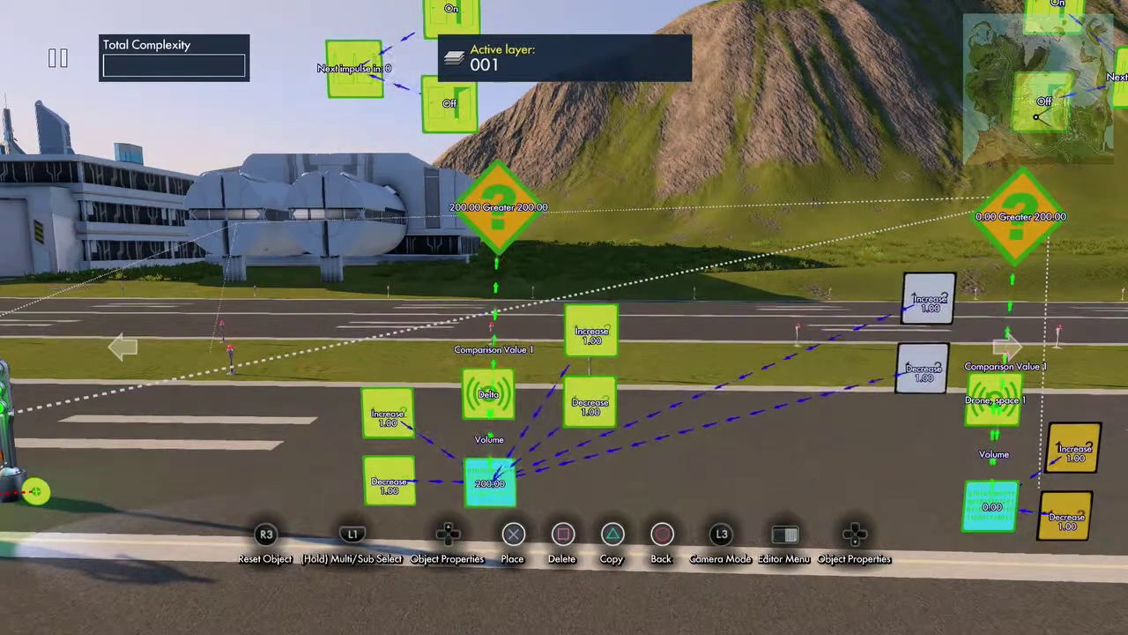
left_click(899, 374)
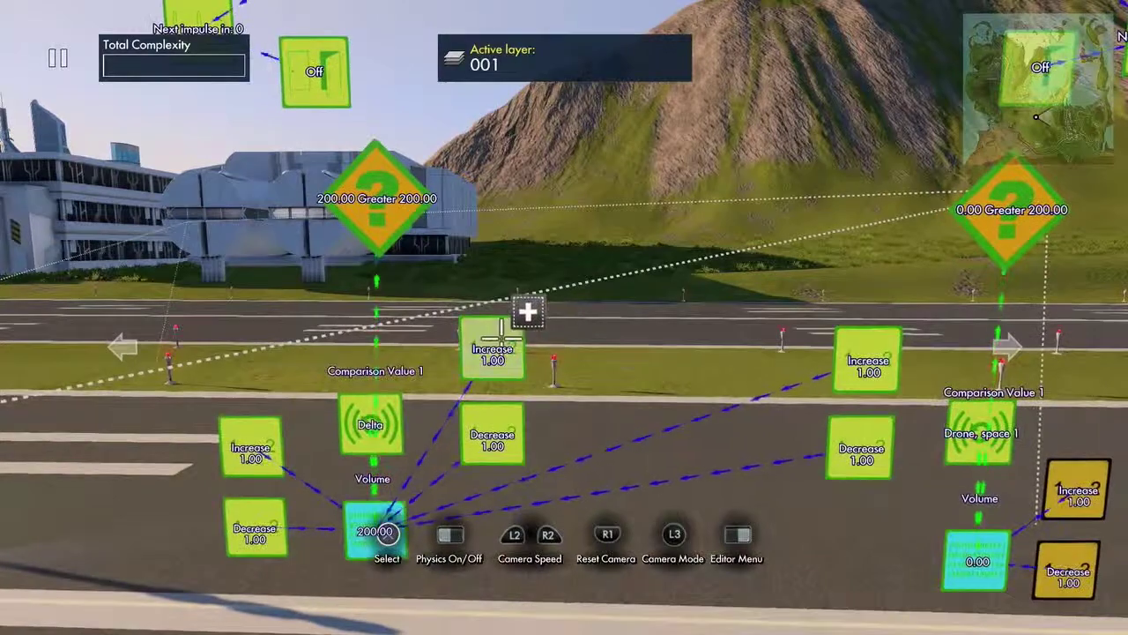
Change the Increase event right of Delta to type Set with a value of 200.00
left_click(502, 339)
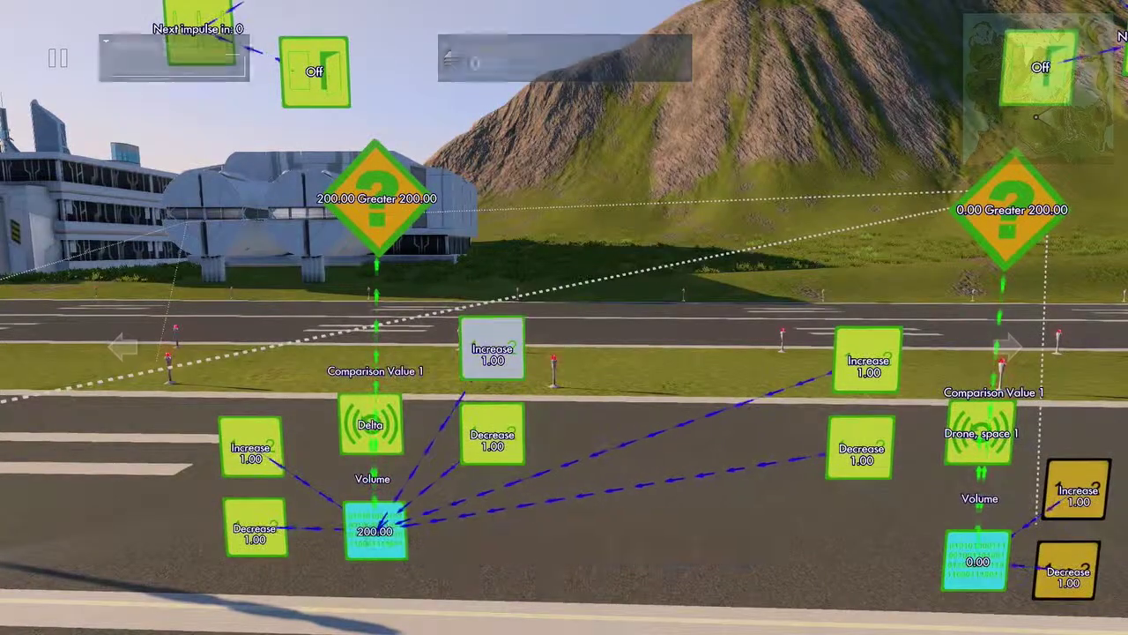
key("Down")
key("Left")
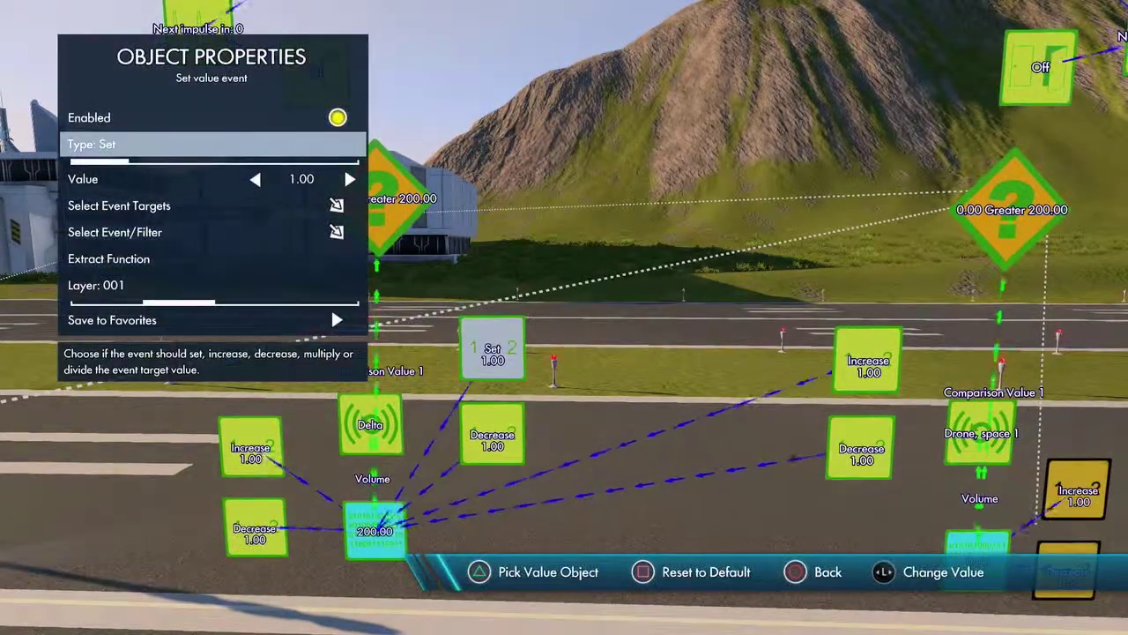
key("Down")
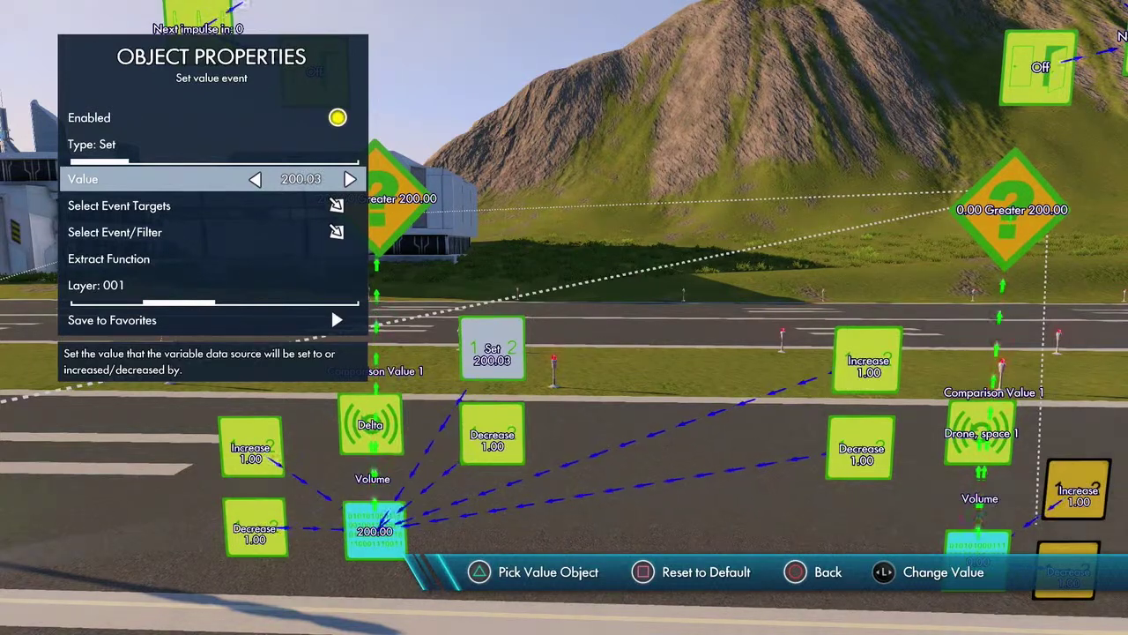
key("Down")
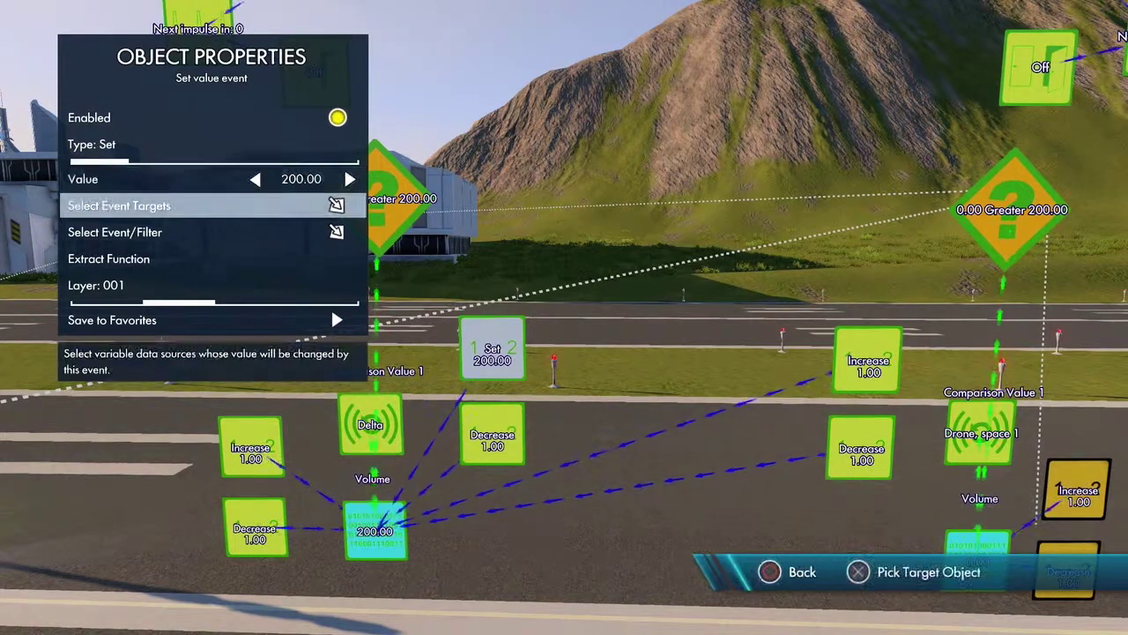
key("Escape")
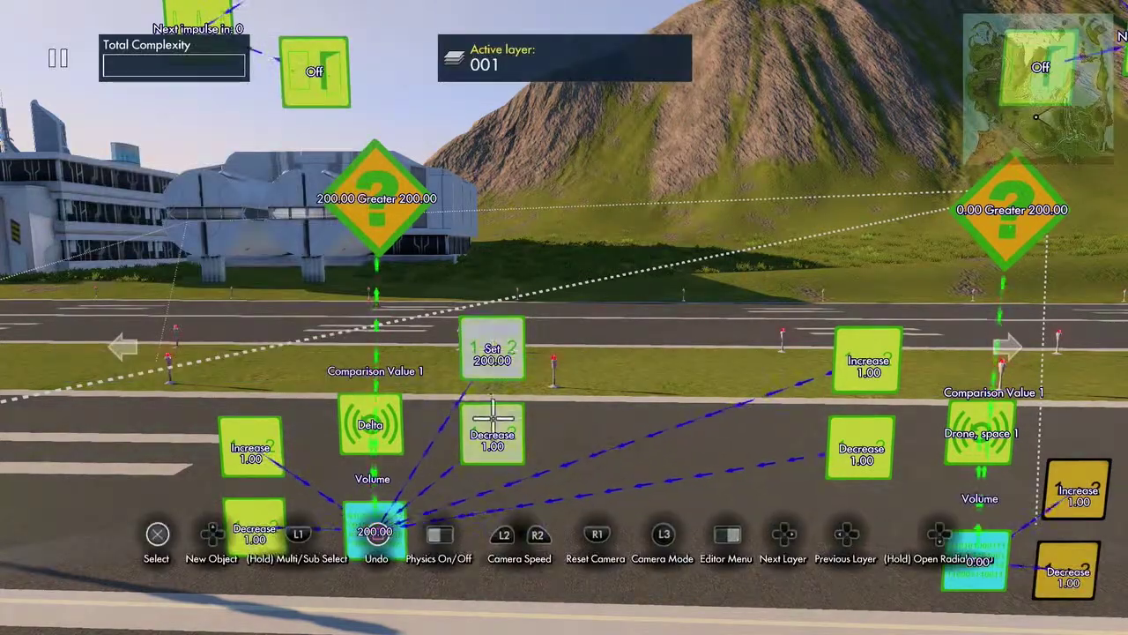
Set the value of the Decrease event right of Delta to 0.00
key("Return")
key("Down")
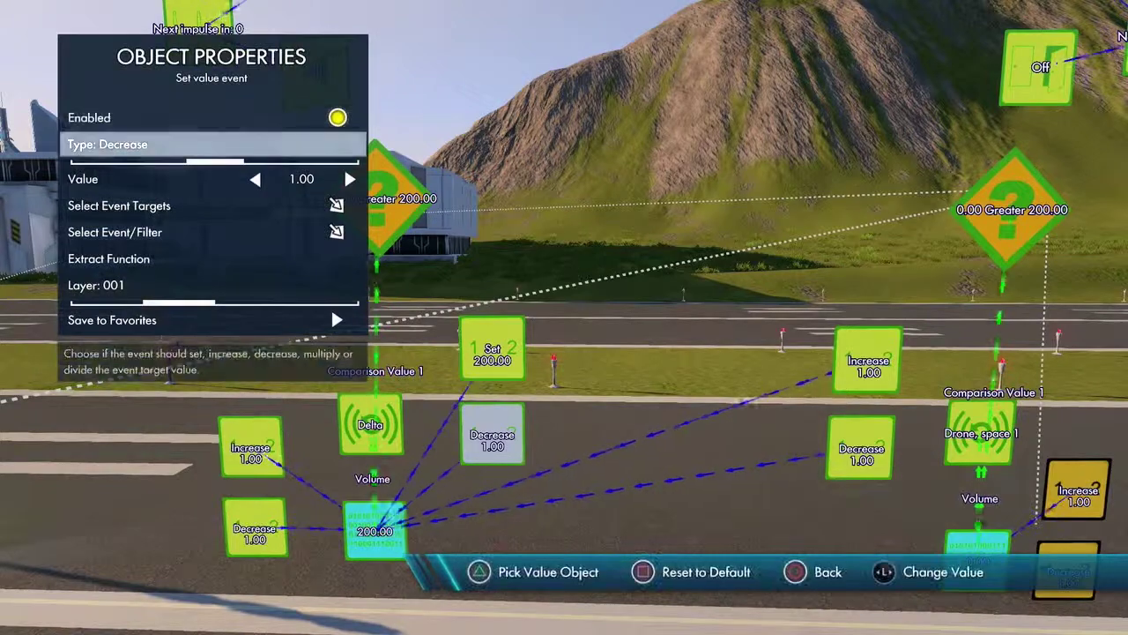
key("Down")
key("Escape")
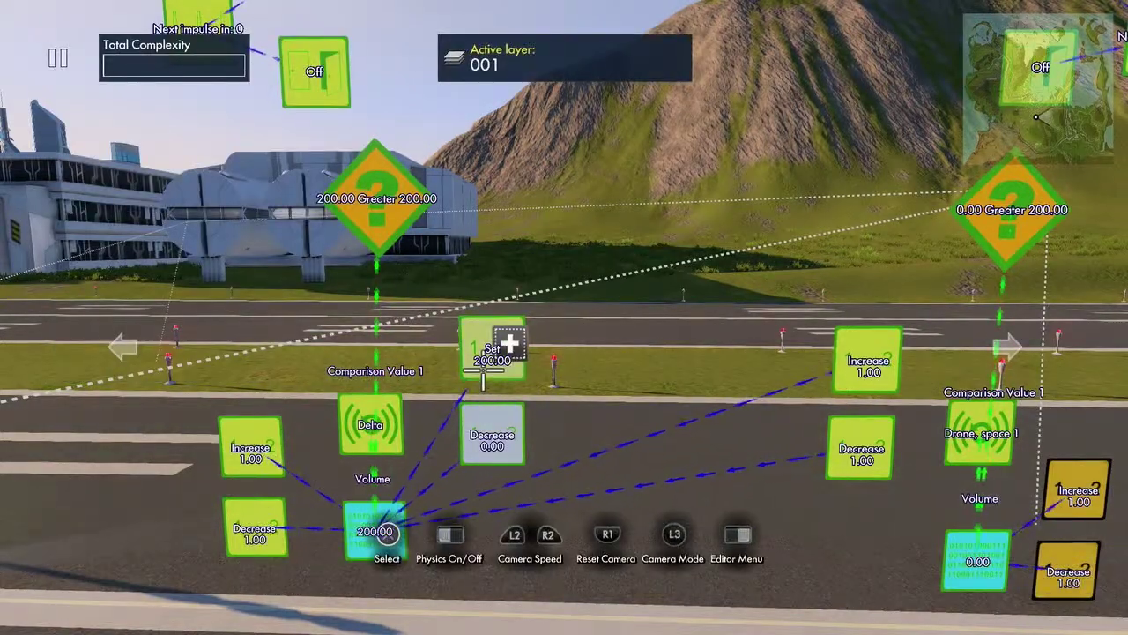
key("Return")
key("Escape")
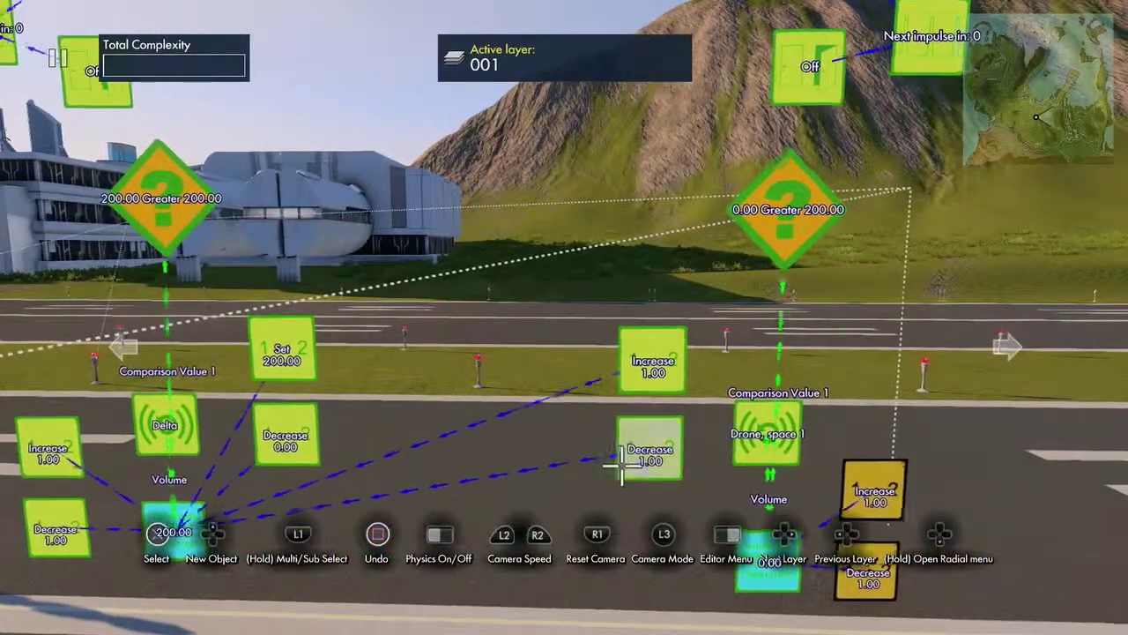
Replace the Increase and Decrease pair left of Drone, space 1 with a copy of Delta's Set 200.00 and Decrease 0.00 events
key("shift")
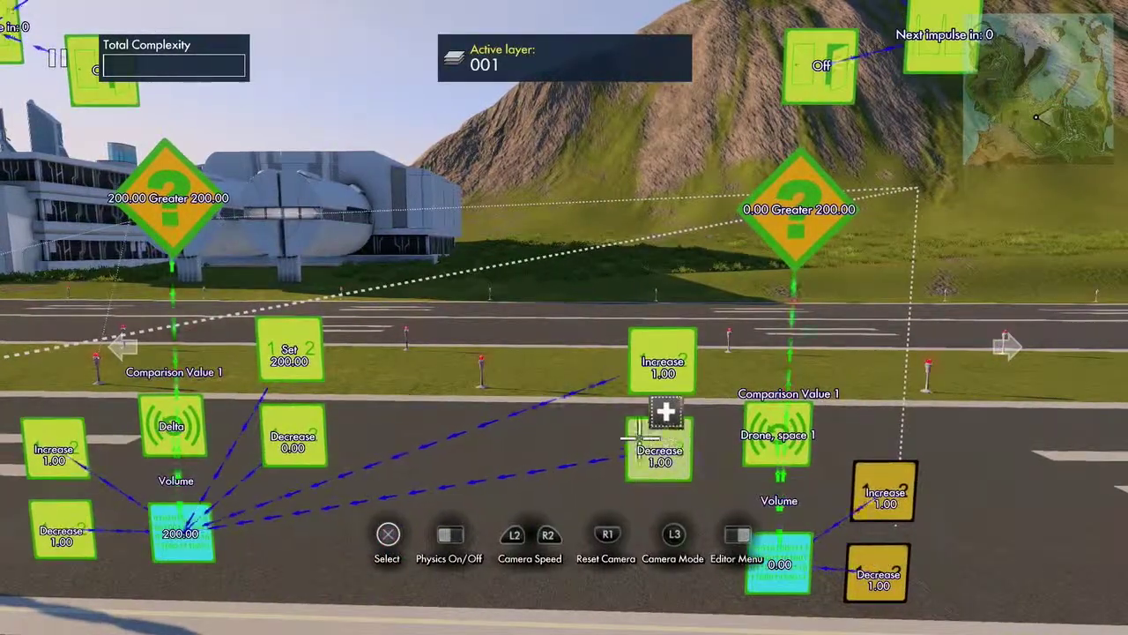
key("Delete")
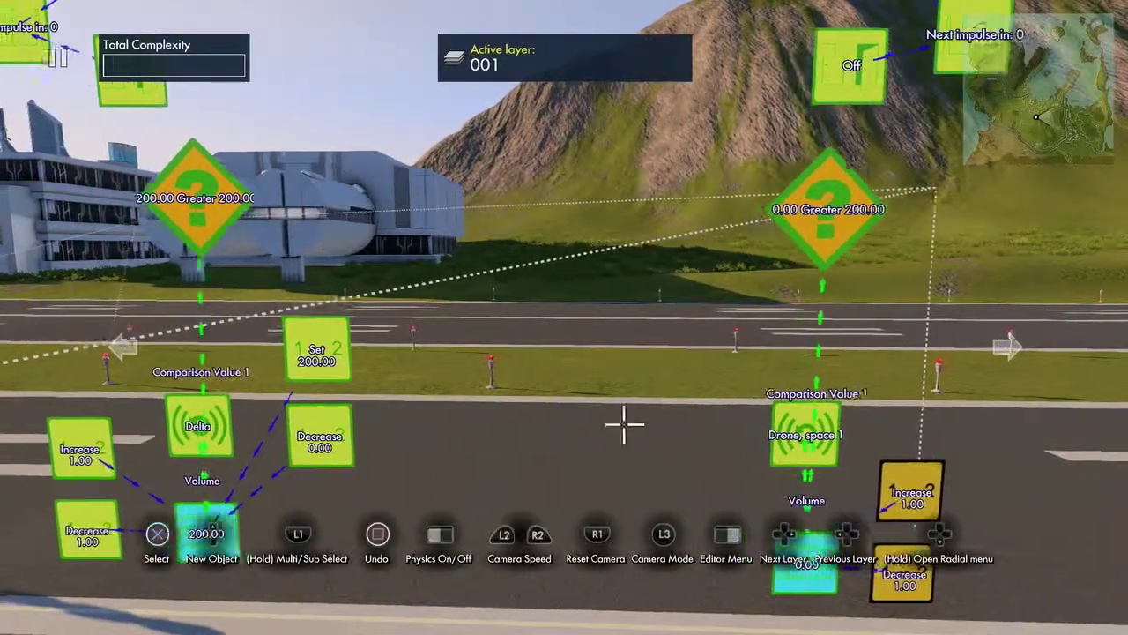
key("shift")
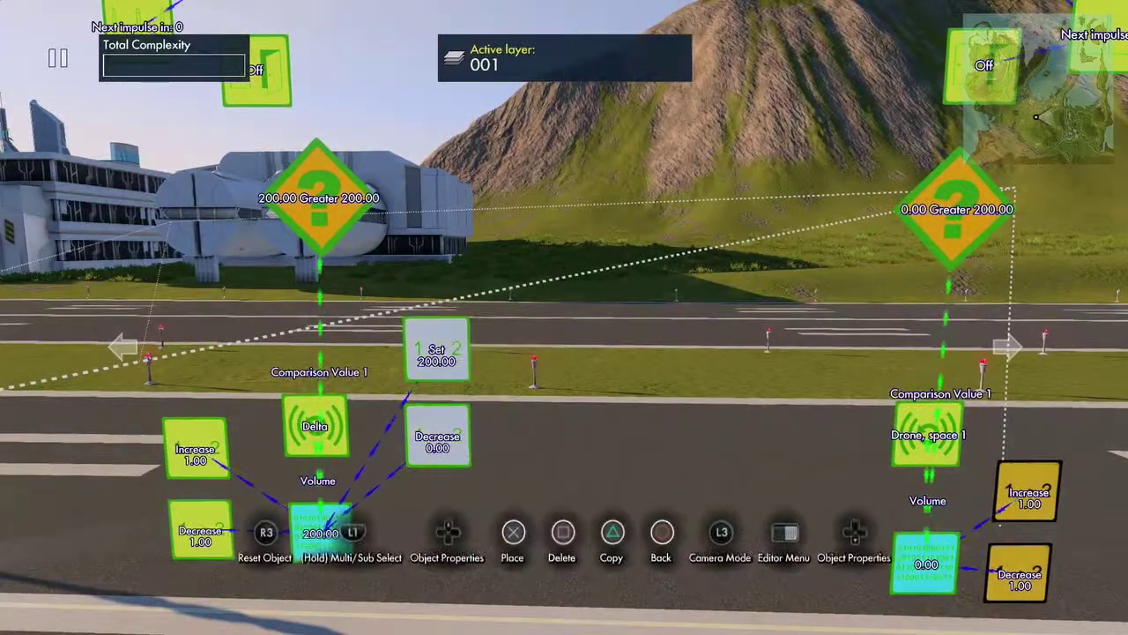
key("Right")
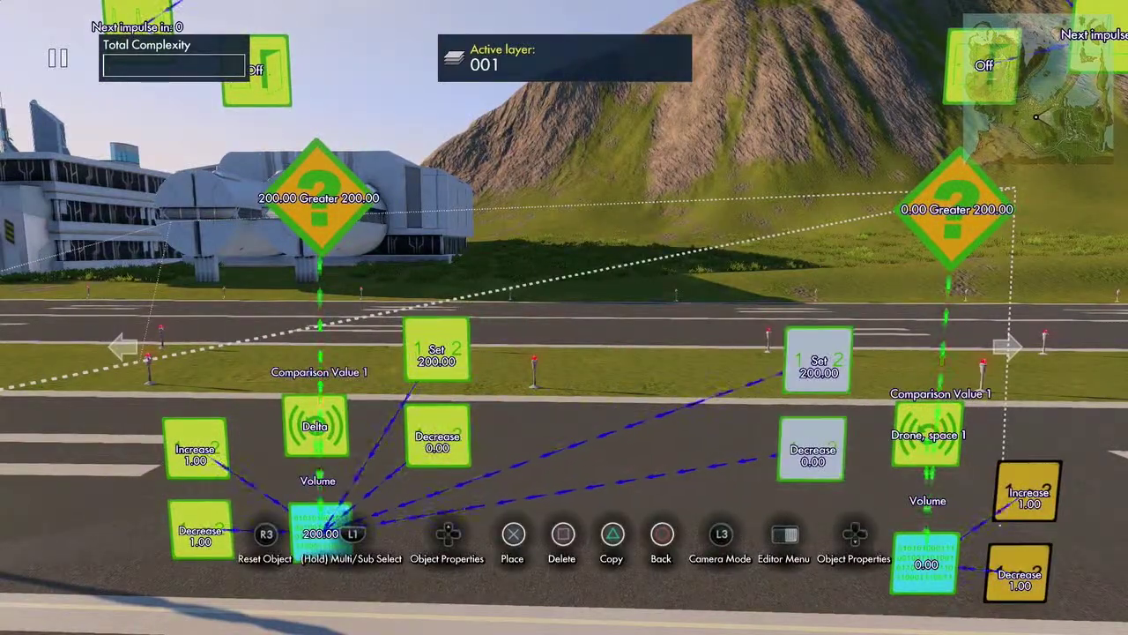
Retarget the copied Set 200.00 and Decrease 0.00 events from Delta's variable data source to the one below Drone, space 1
key("Up")
key("Down")
key("Down")
key("Down")
key("Return")
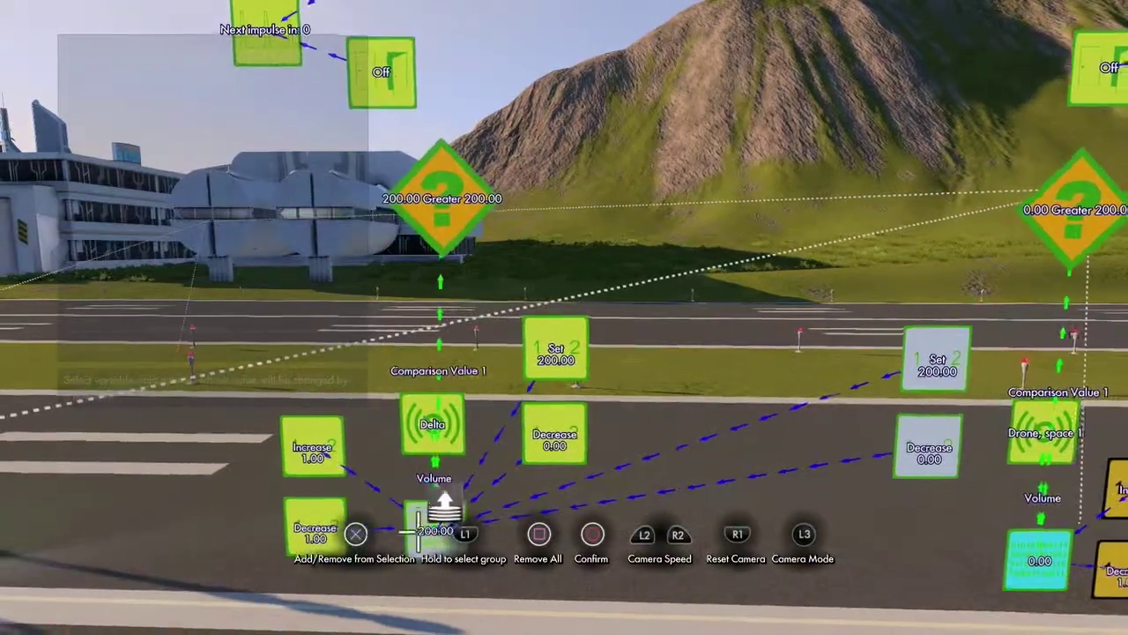
left_click(424, 532)
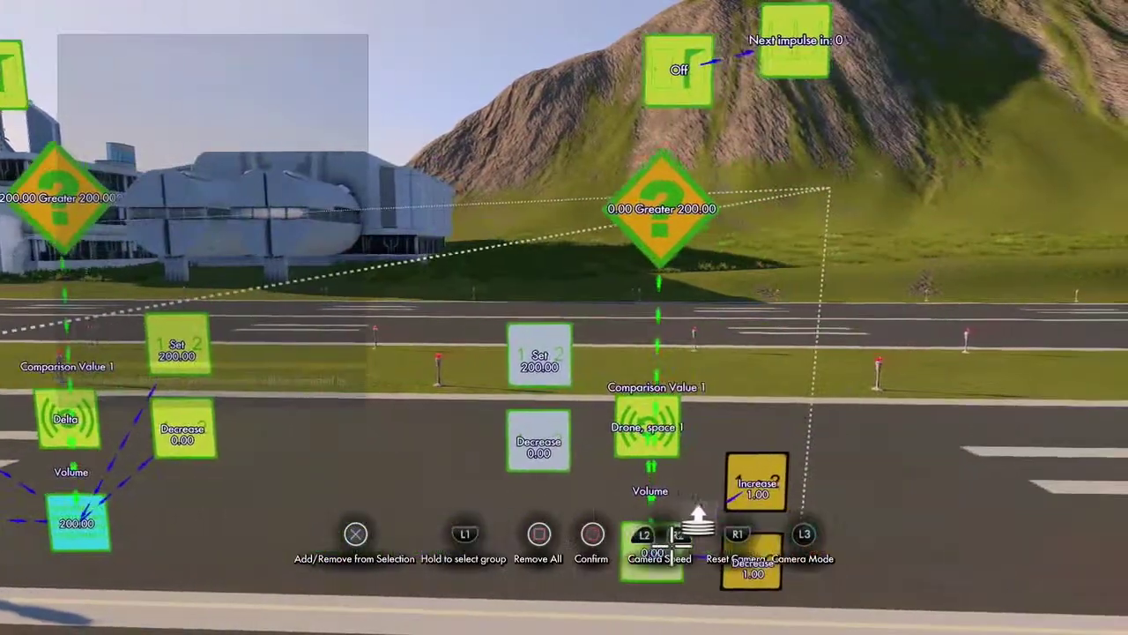
left_click(671, 537)
key("Return")
key("Escape")
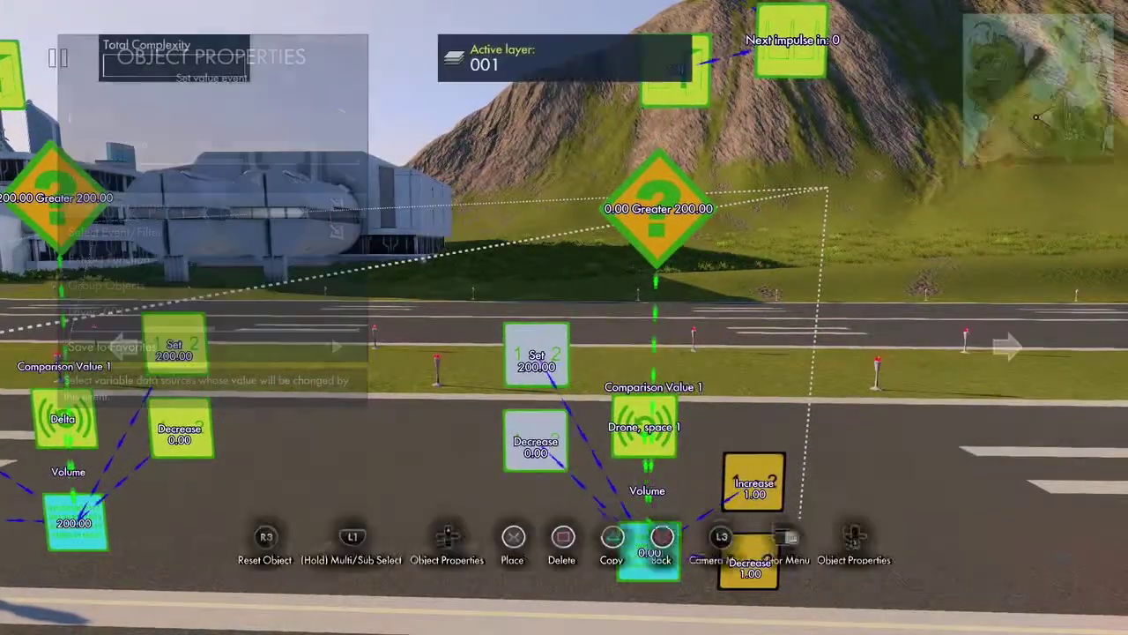
key("Escape")
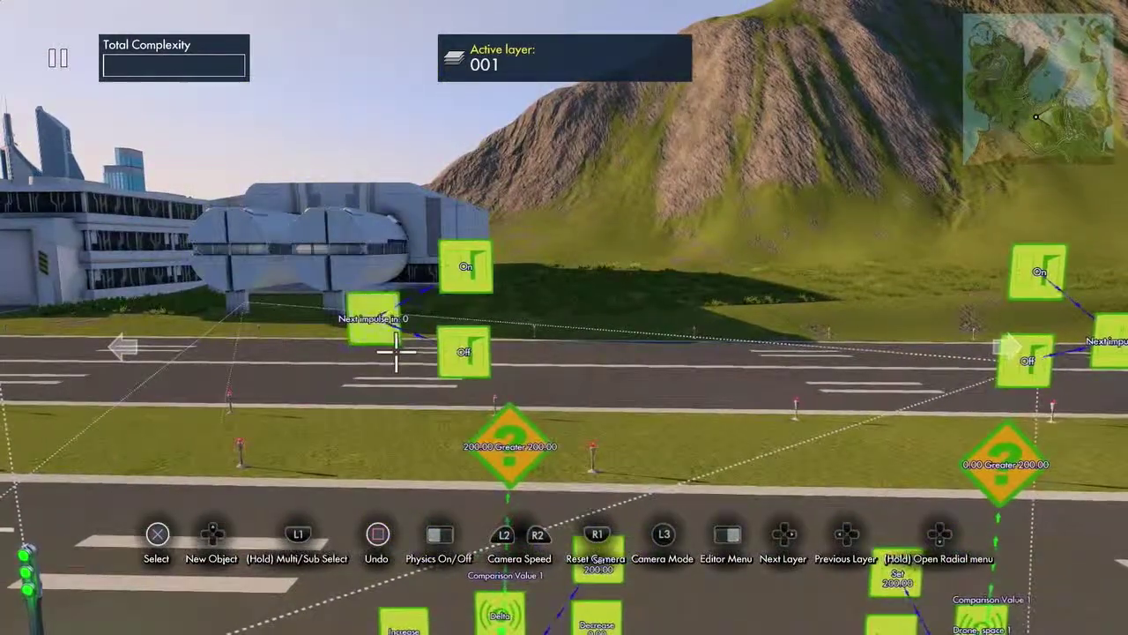
Lower the interval of the Interval trigger beside the On and Off events above Delta and open its event/filter target selection
key("Return")
key("Down")
key("Down")
key("Down")
key("Up")
key("Left")
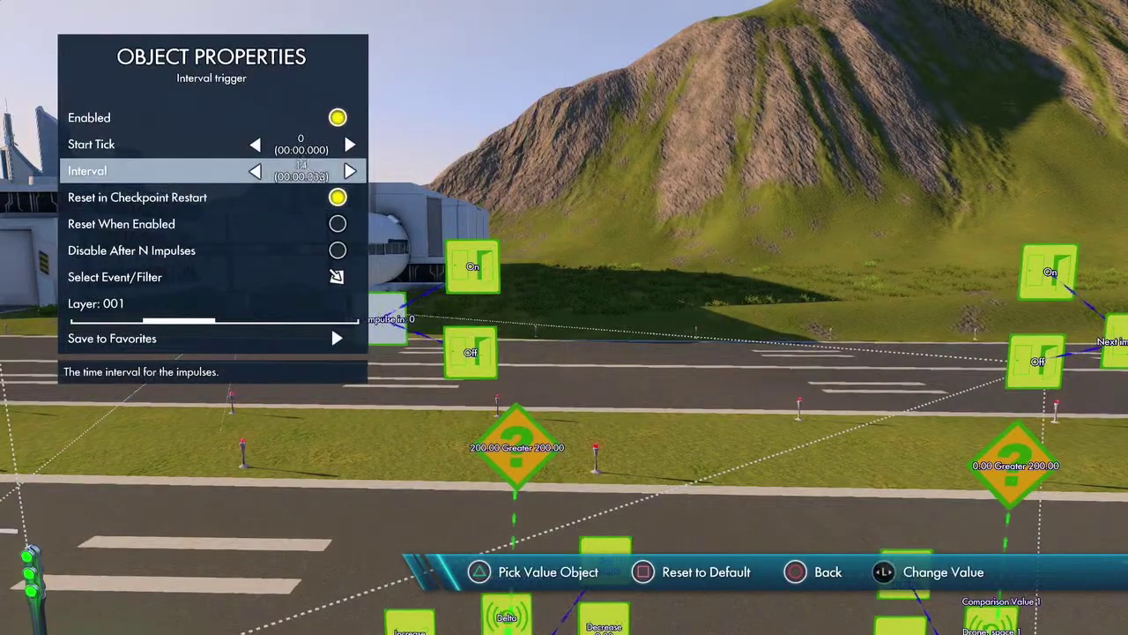
key("Down")
key("Down")
key("Down")
key("Down")
key("Return")
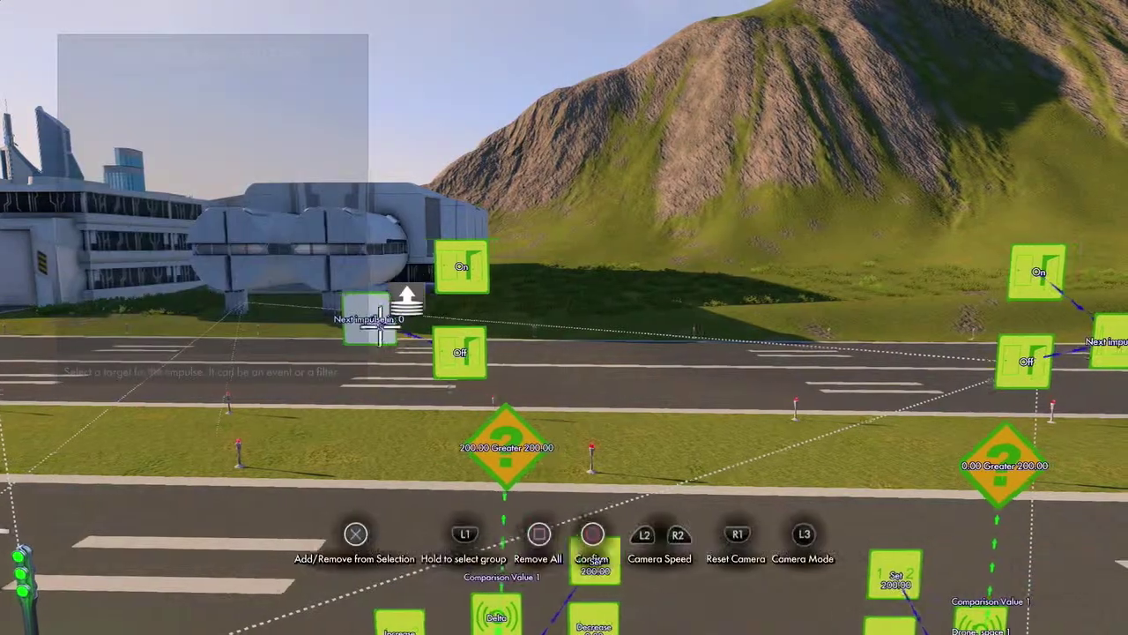
key("Escape")
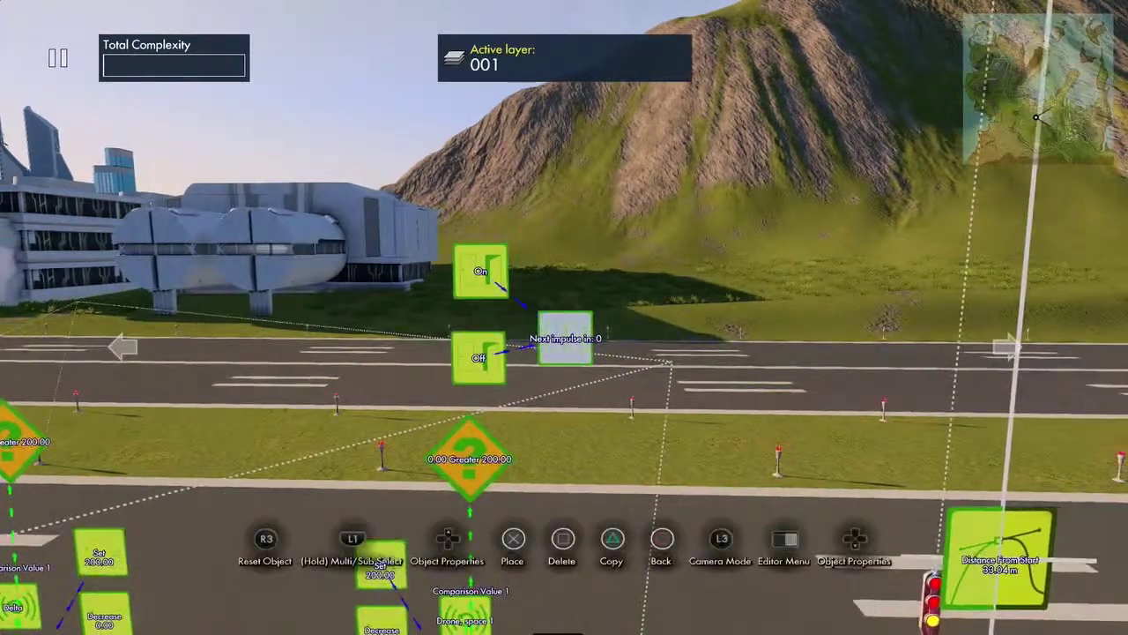
Set the interval of the Interval trigger beside the On and Off events above Drone, space 1 to 1 tick
key("Return")
key("Down")
key("Down")
key("Left")
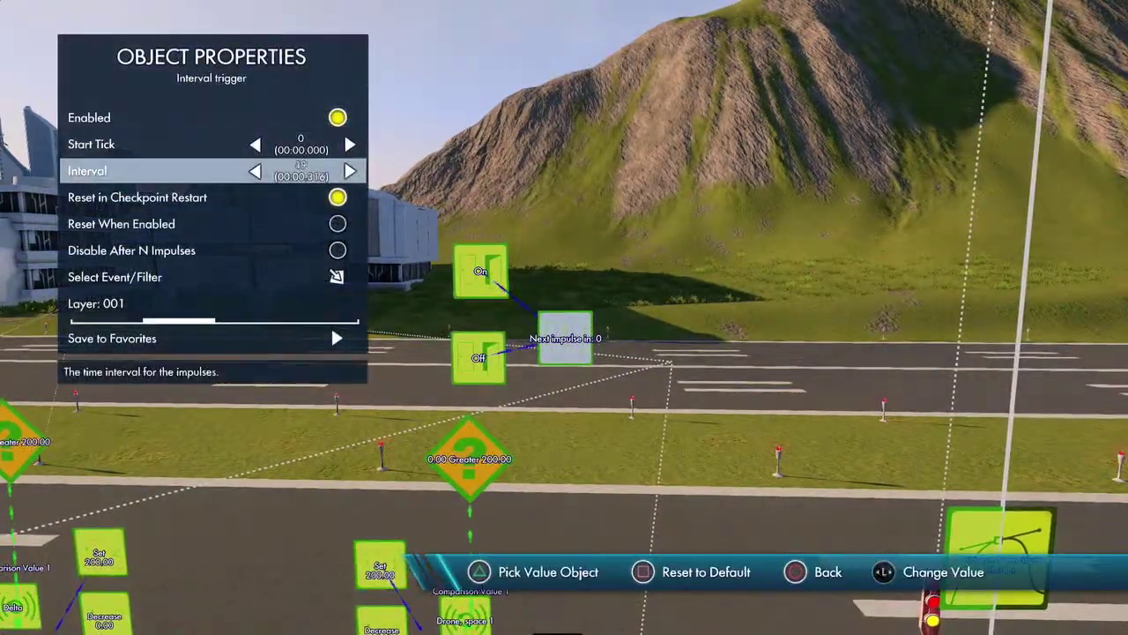
Link the Interval trigger's event/filter output to the Greater 200.00 filter above Drone, space 1
key("Down")
key("Down")
key("Down")
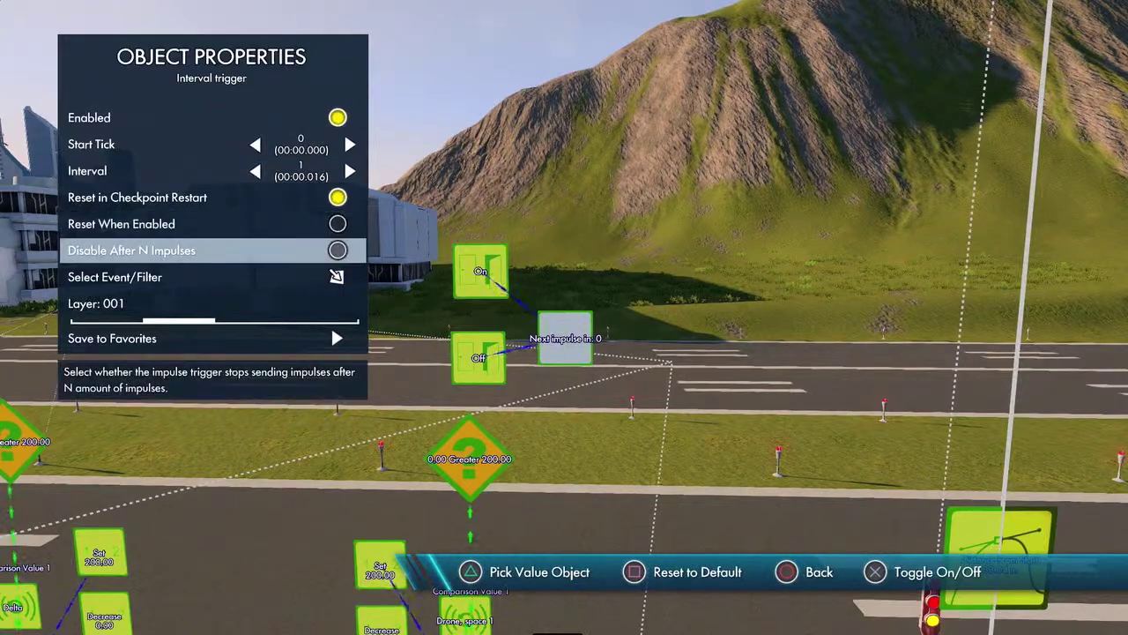
key("Down")
key("Return")
left_click(475, 460)
key("Return")
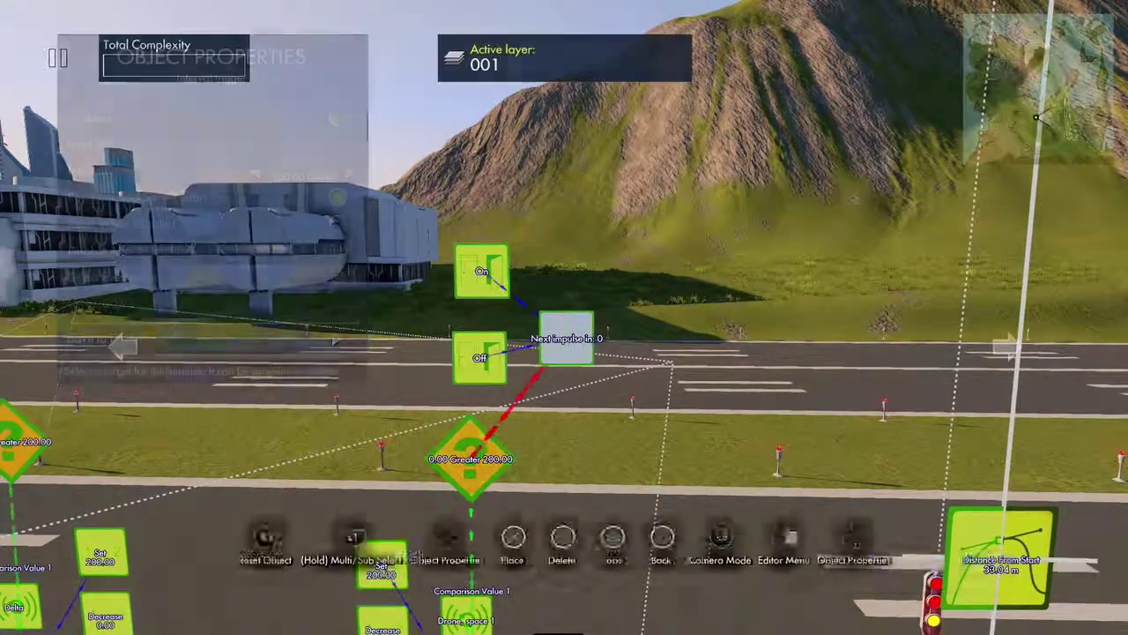
key("Escape")
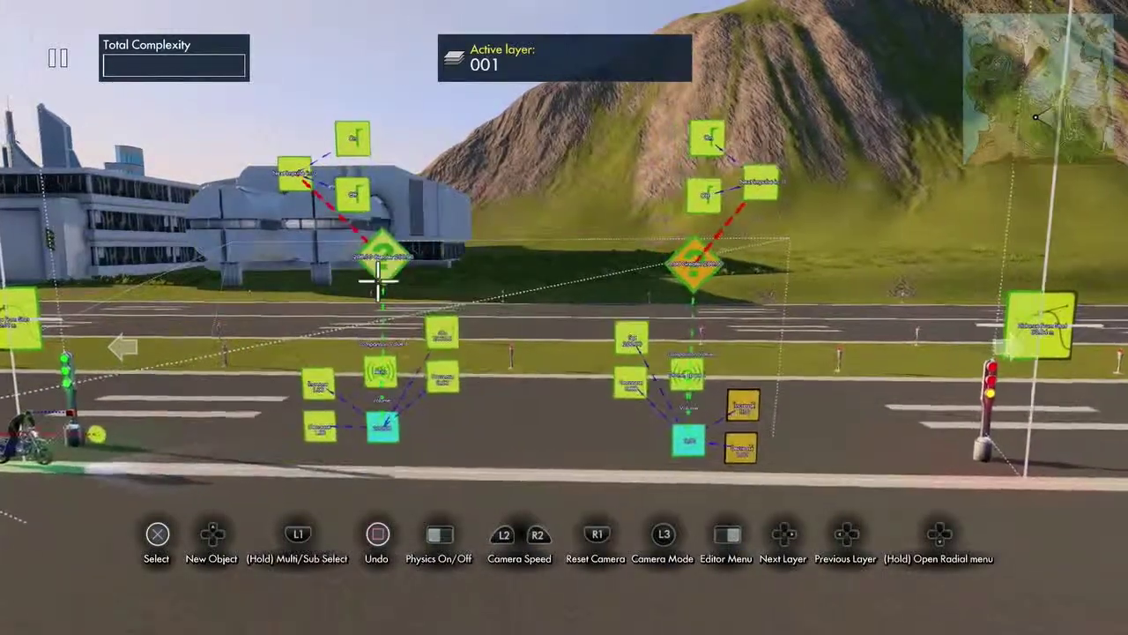
Assign the Off event above Delta as the true event of Delta's Greater 200.00 filter
left_click(379, 258)
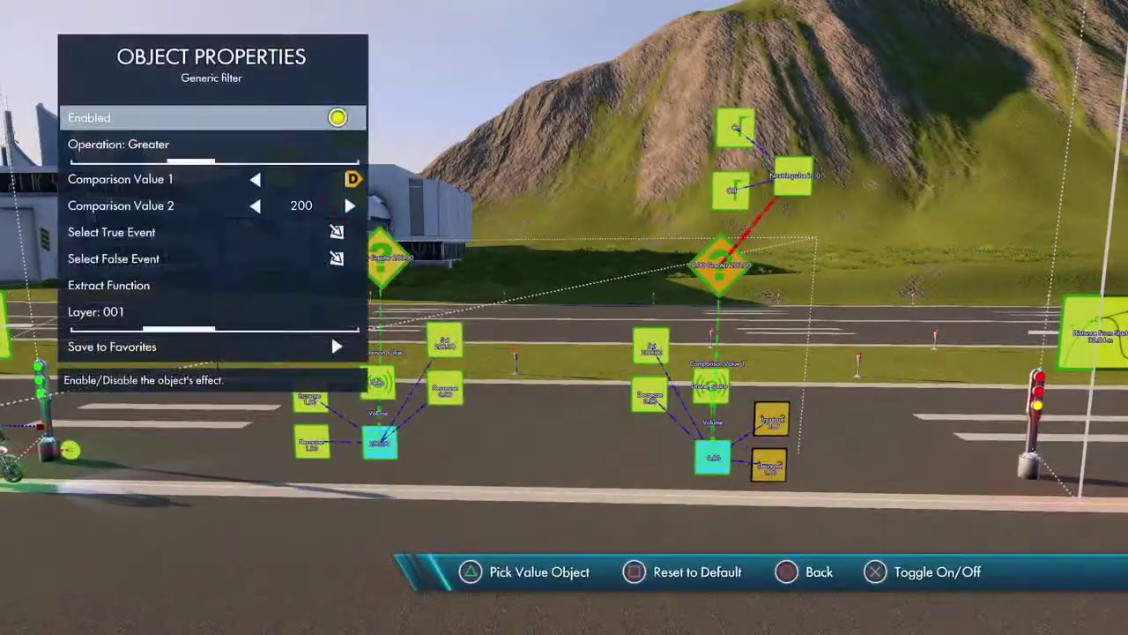
key("Down")
key("Down")
key("Down")
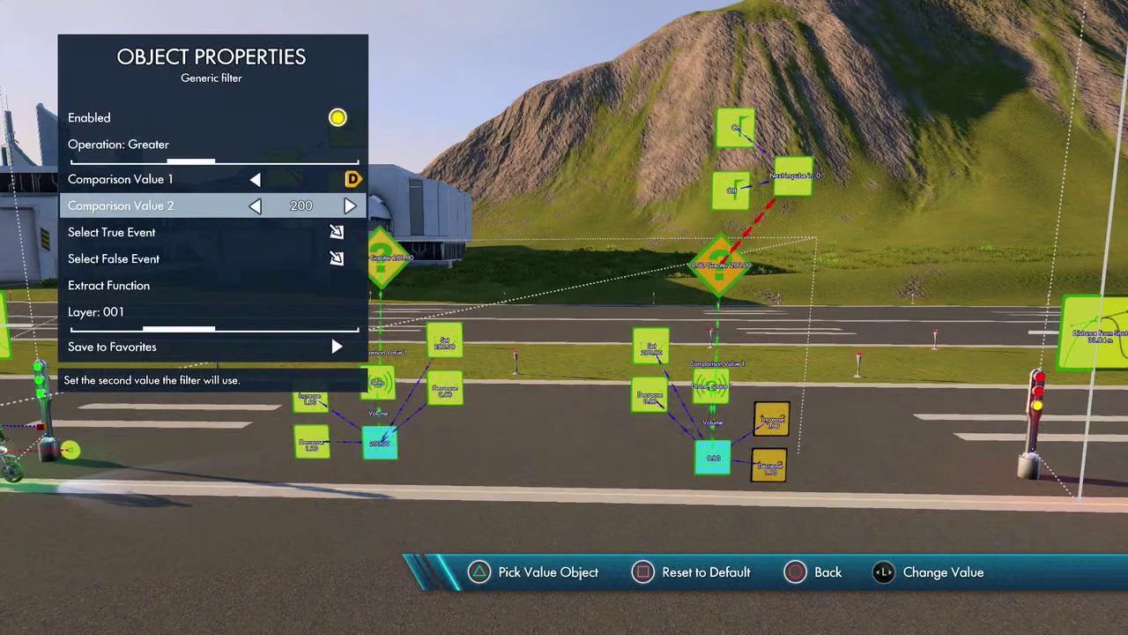
key("Down")
key("Return")
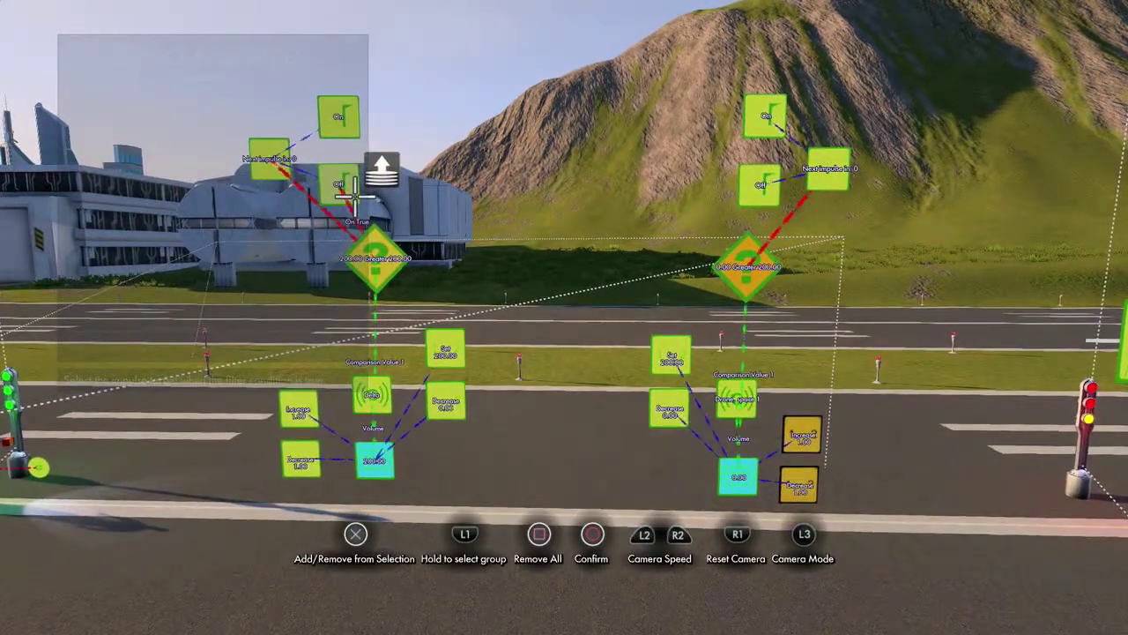
key("Return")
Assign the Increase 1.00 event left of Delta as the false event of Delta's filter
key("Down")
key("Return")
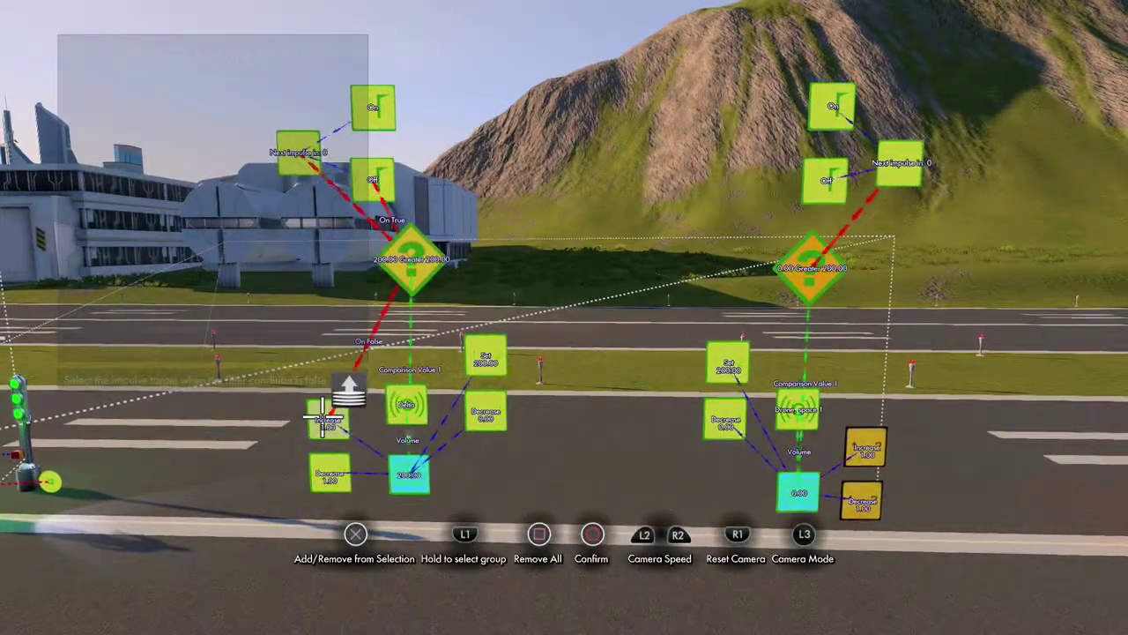
key("Return")
key("Escape")
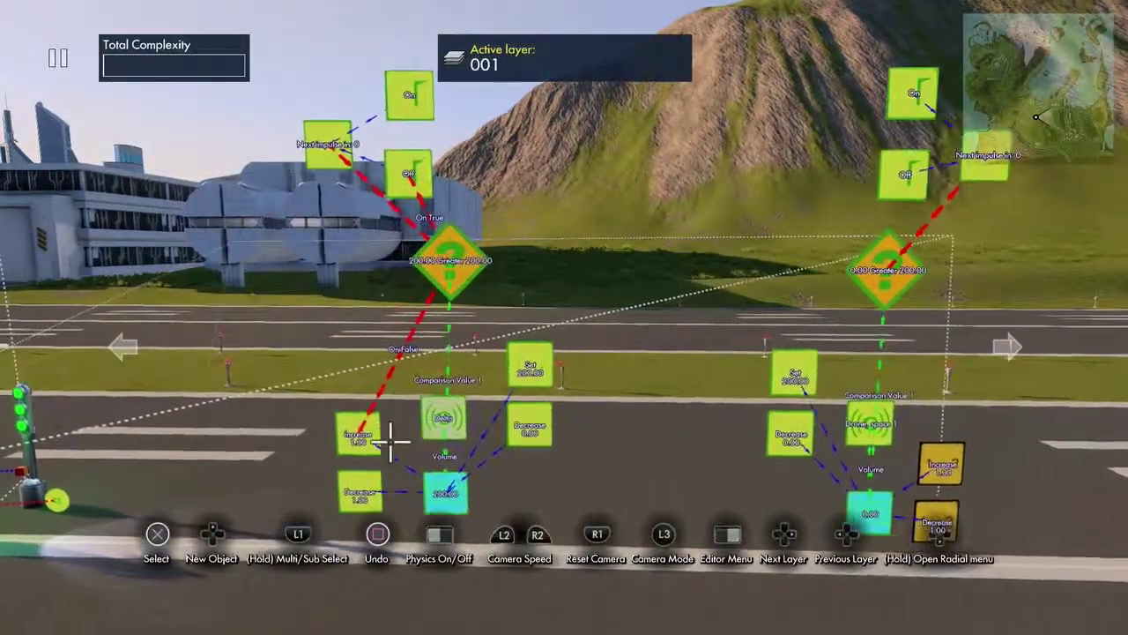
Link the Increase 1.00 event left of Delta to the Decrease 0.00 event left of Drone, space 1
left_click(360, 435)
key("Up")
key("Down")
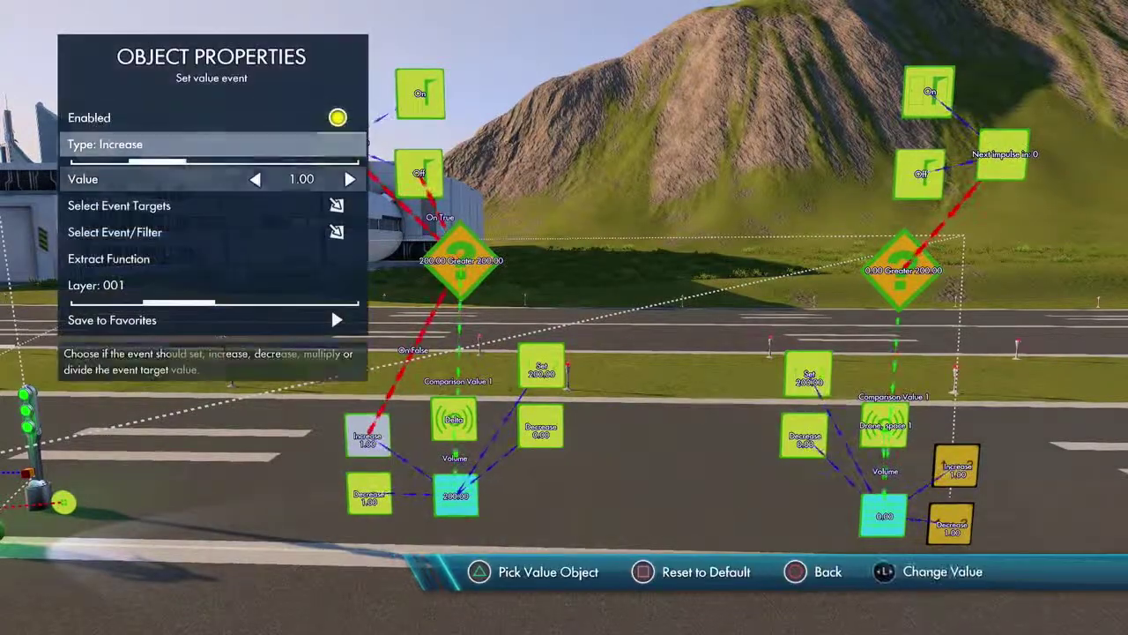
key("Down")
key("Down")
key("Down")
key("Return")
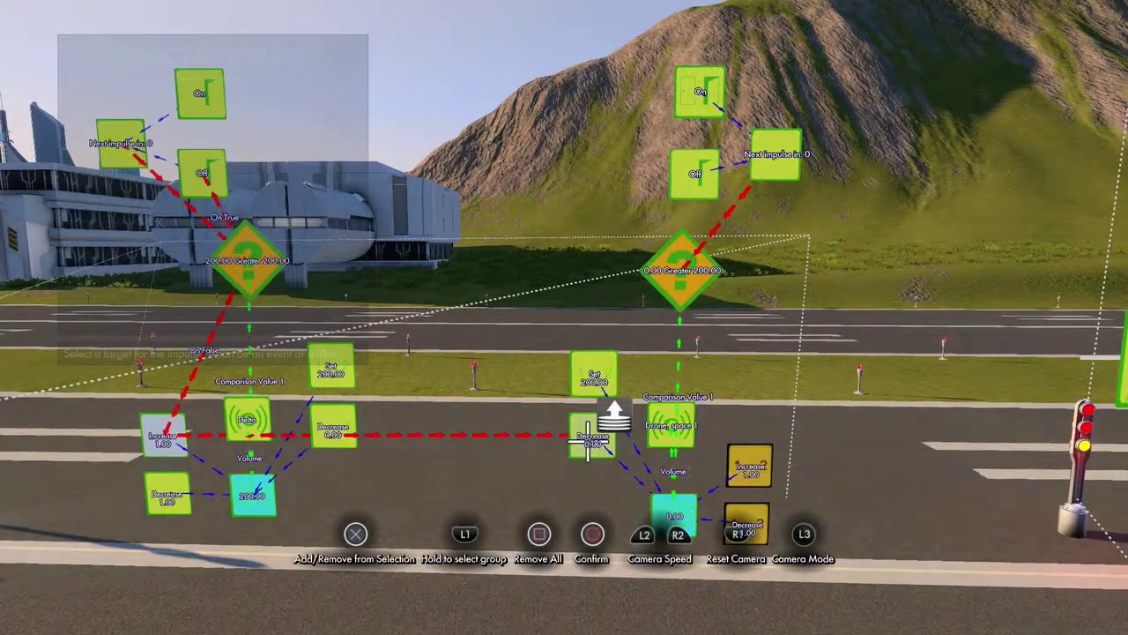
key("Escape")
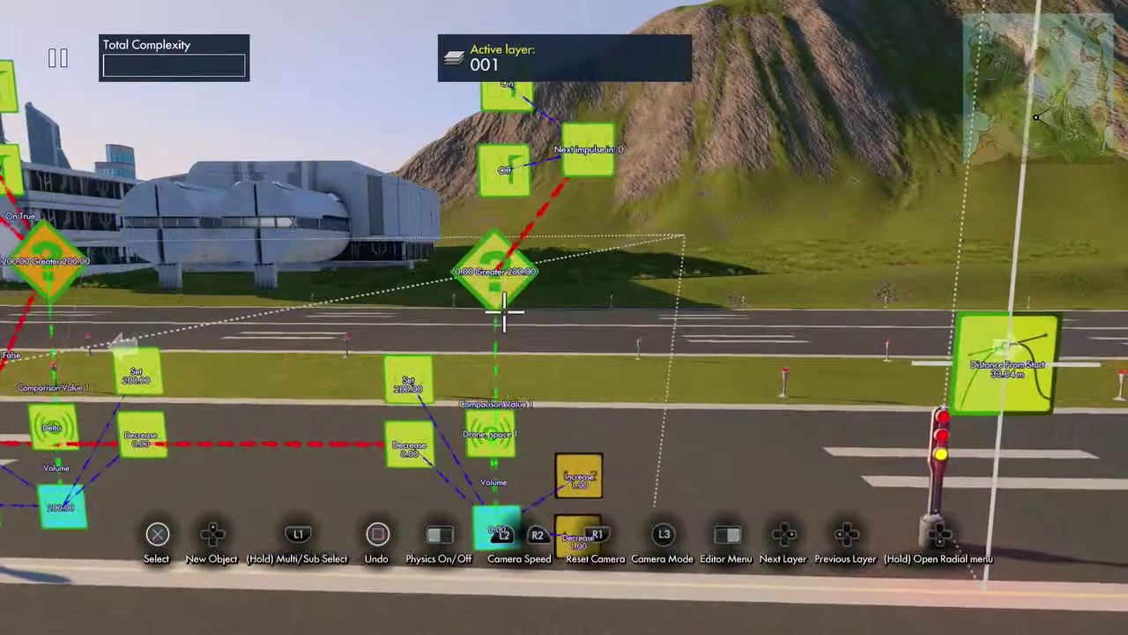
Assign the Off event above Drone, space 1 as the true event of its Greater 200.00 filter
left_click(504, 312)
key("Return")
key("Down")
key("Down")
key("Down")
key("Escape")
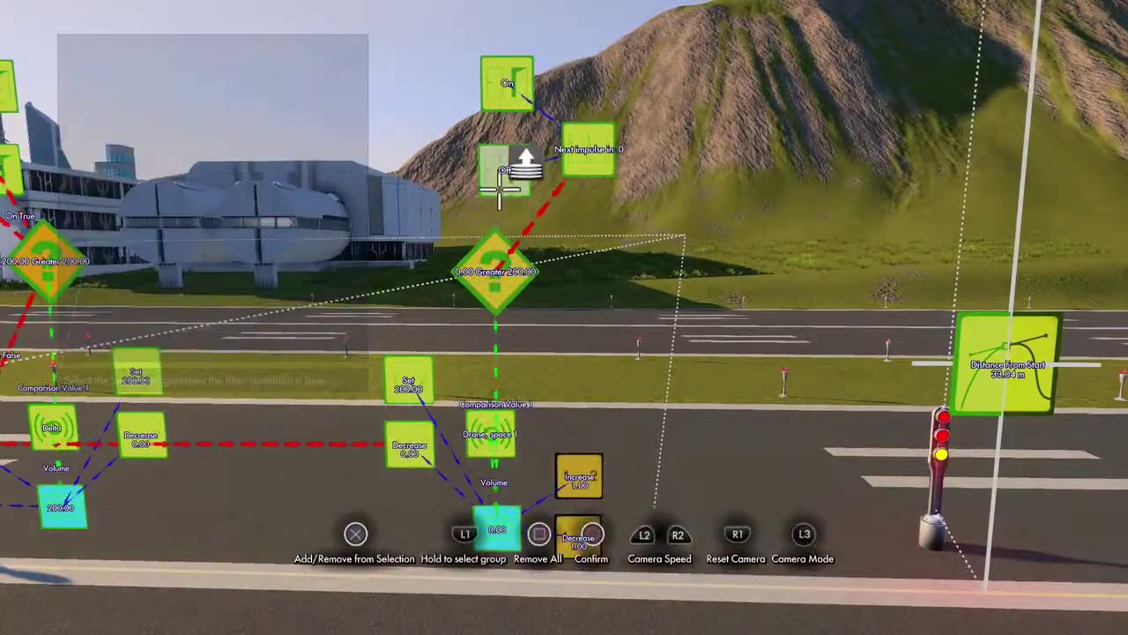
key("Return")
Assign the Increase 1.00 event right of Drone, space 1 as the false event of the same filter
key("Down")
key("Escape")
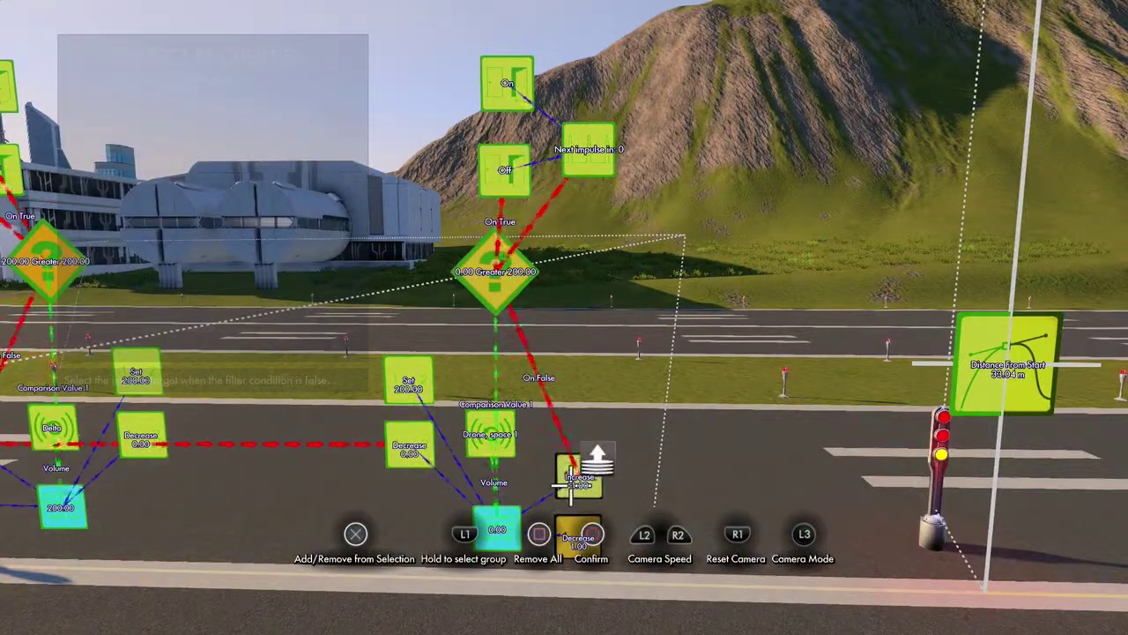
key("Return")
key("Escape")
key("Escape")
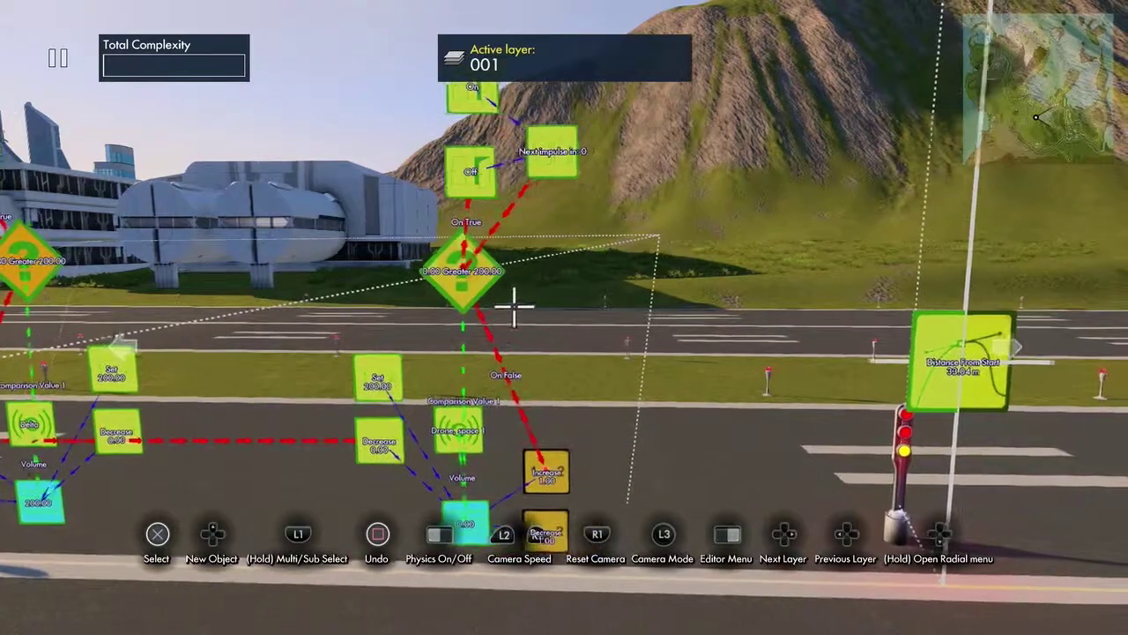
Link the Increase 1.00 event right of Drone, space 1 to the Decrease 1.00 event left of Delta
left_click(525, 470)
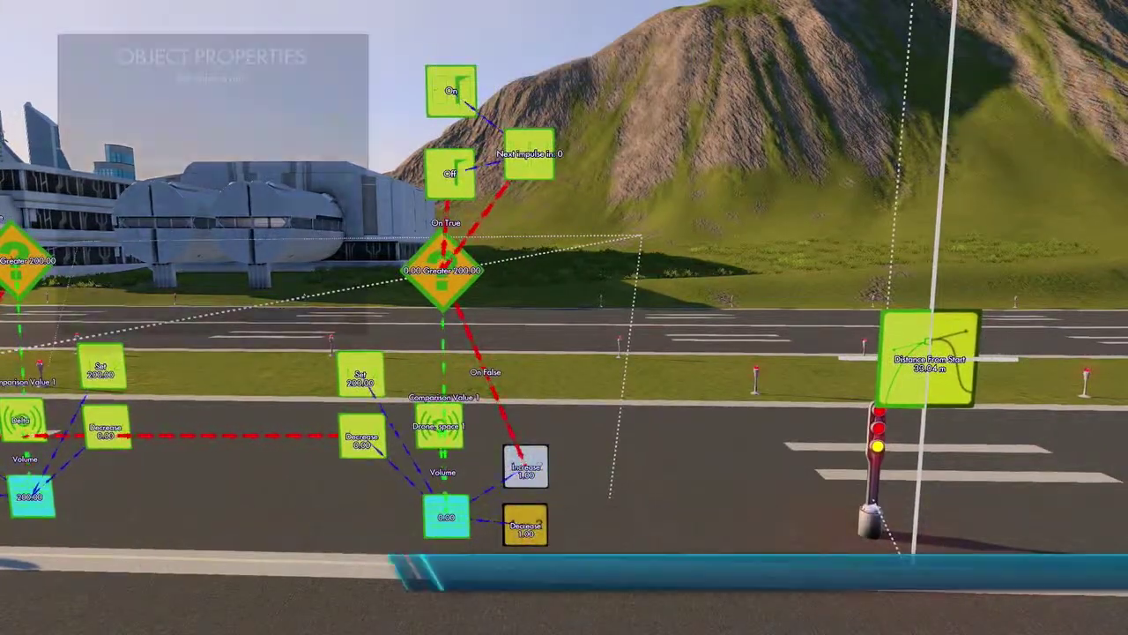
key("Down")
key("Down")
key("Down")
key("Down")
key("Return")
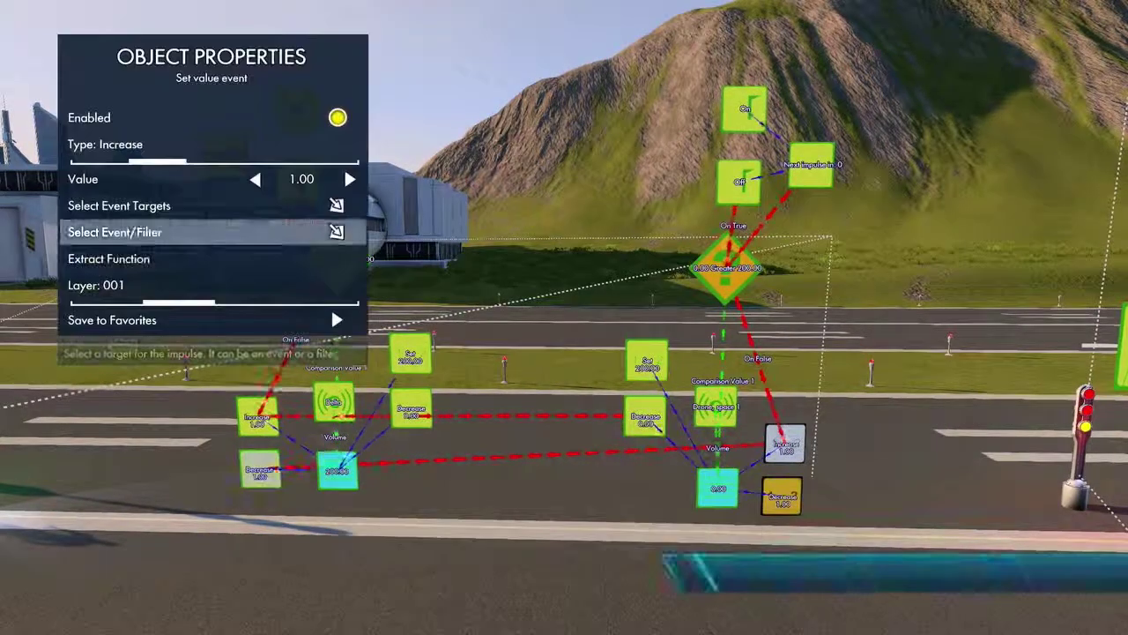
key("Escape")
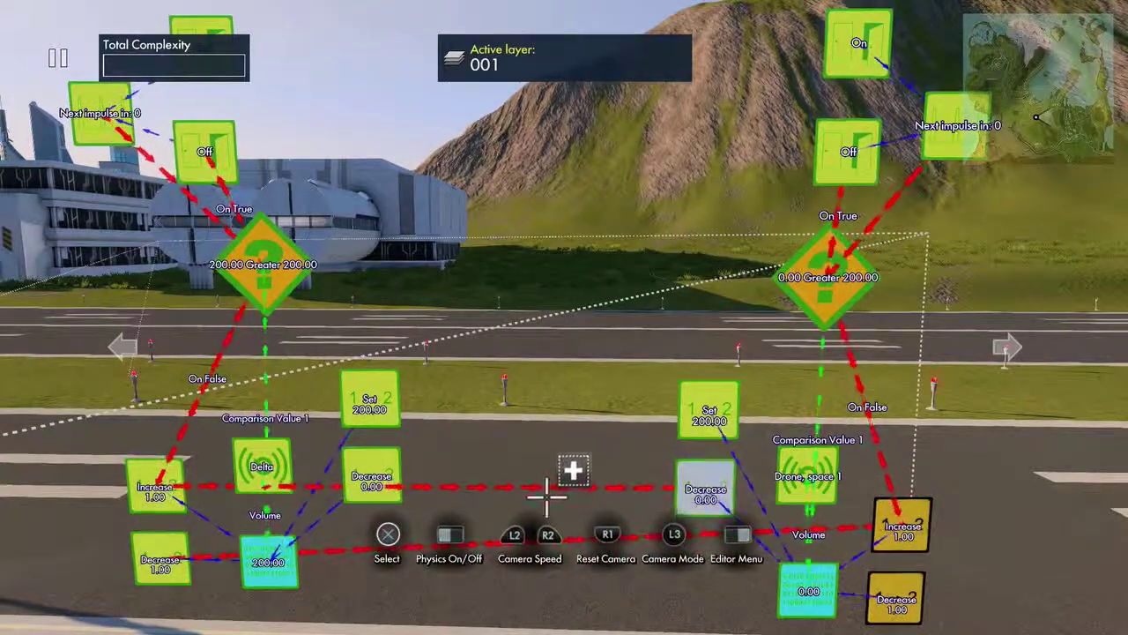
Change the type of both Decrease 0.00 events, beside Delta and beside Drone, space 1, to Set
left_click(388, 480)
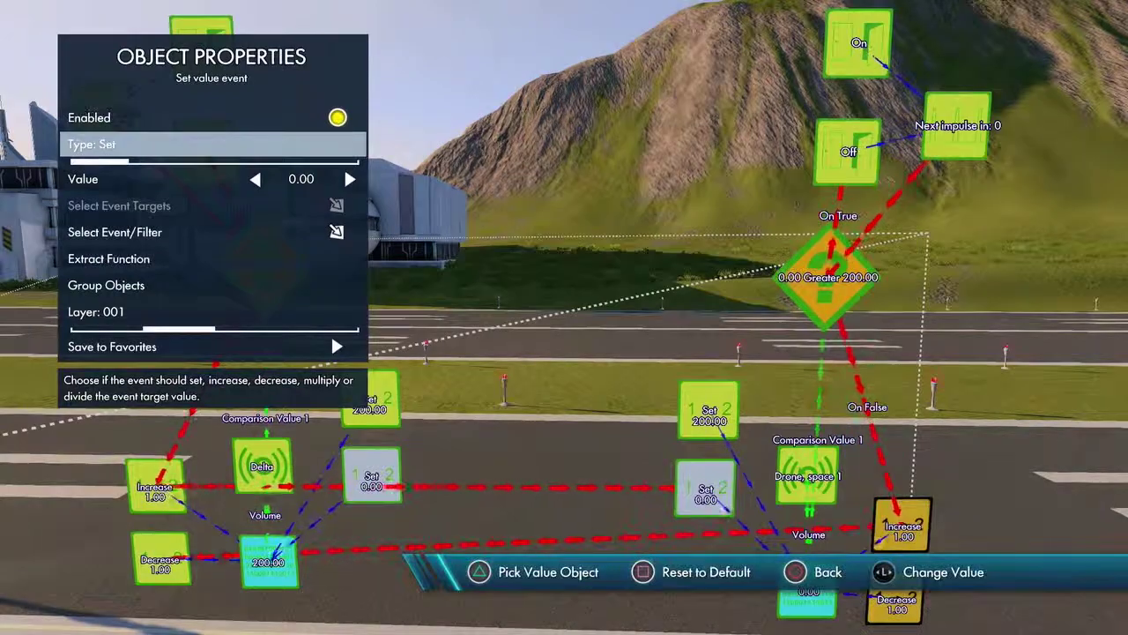
key("Escape")
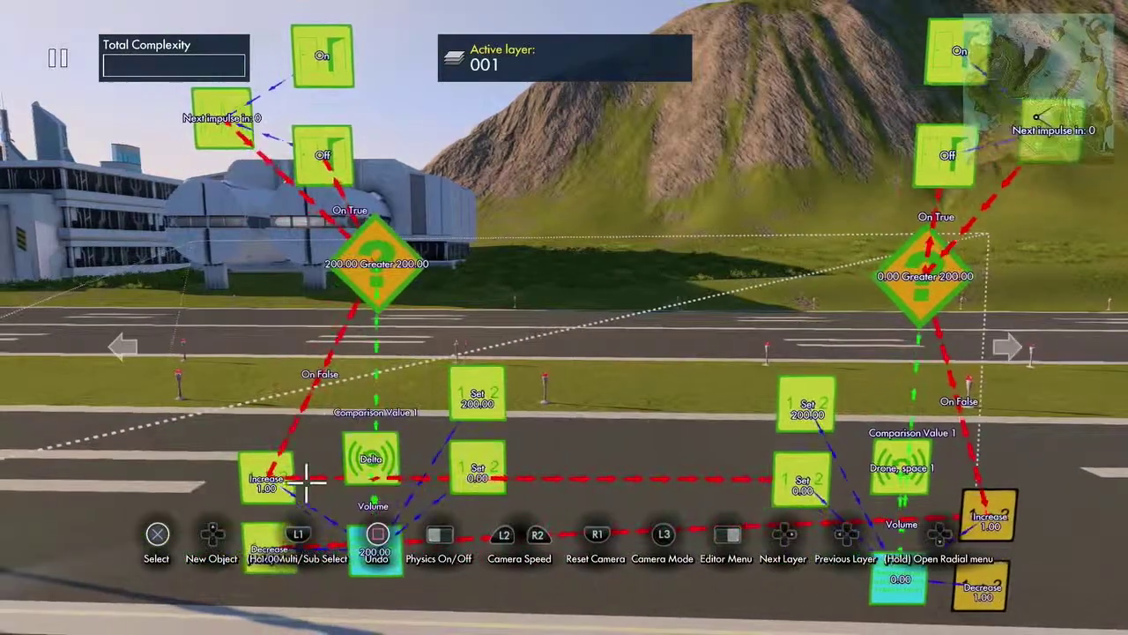
Relink Delta's Increase 1.00 event from the Set 0.00 event to the Decrease 1.00 event right of Drone, space 1
left_click(272, 478)
key("Up")
key("Down")
key("Down")
key("Down")
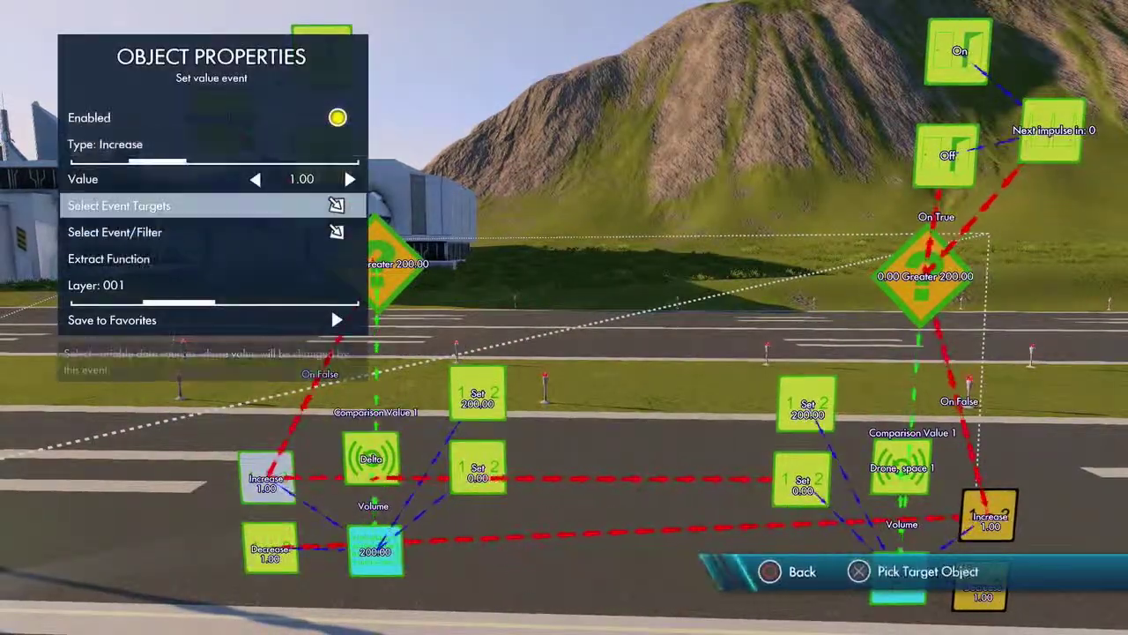
key("Return")
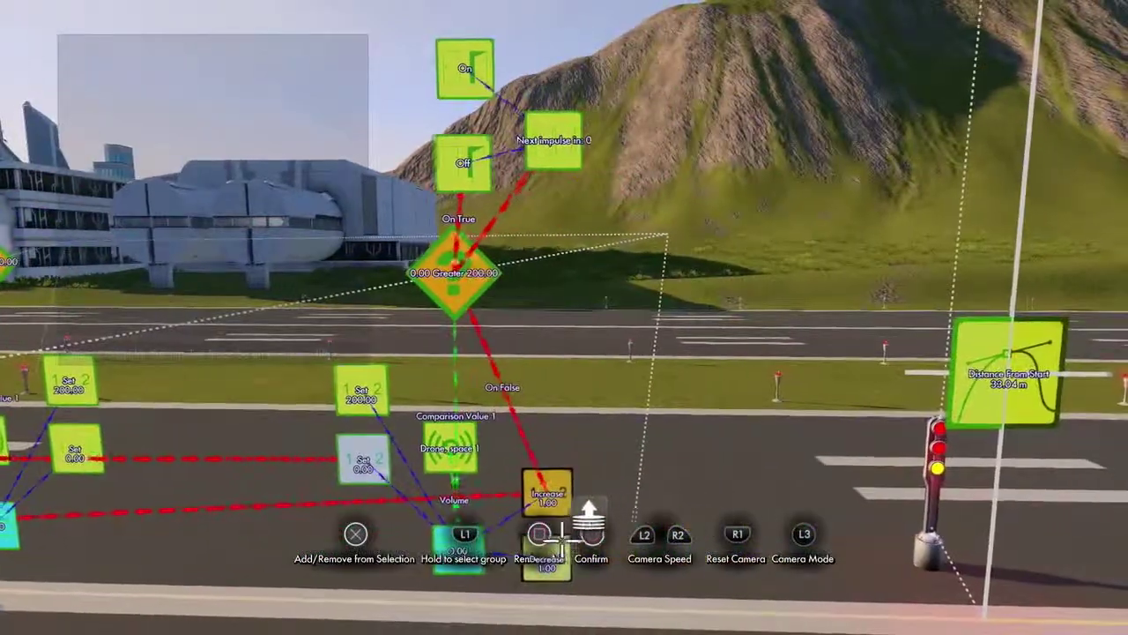
left_click(555, 545)
key("Return")
key("Escape")
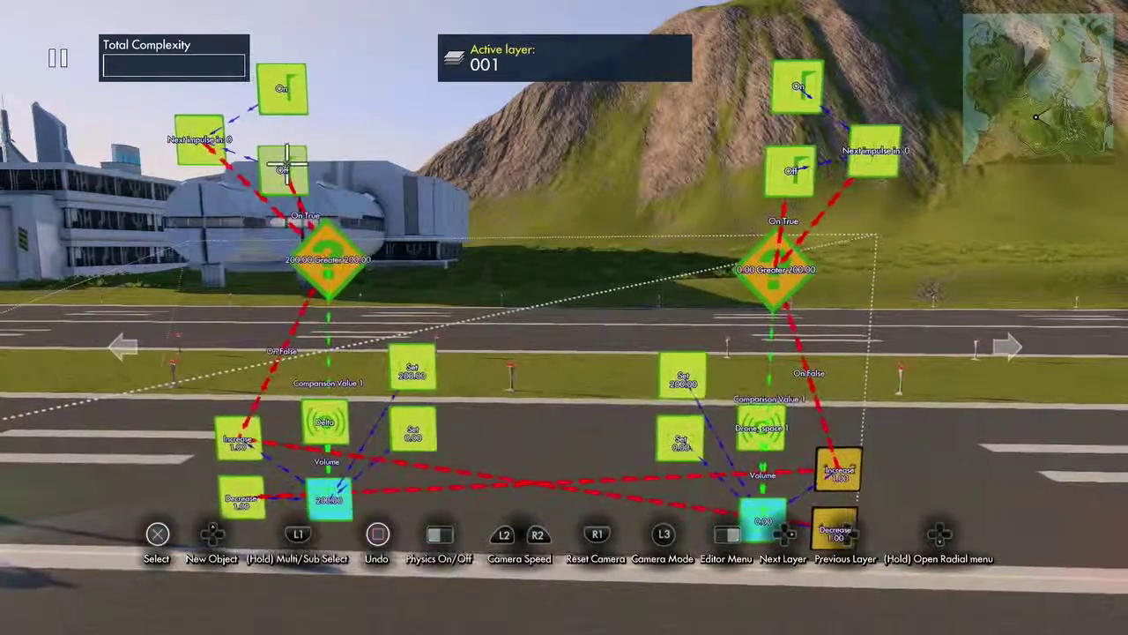
Link the Off event above Delta to the Set 200.00 event right of Delta
left_click(287, 168)
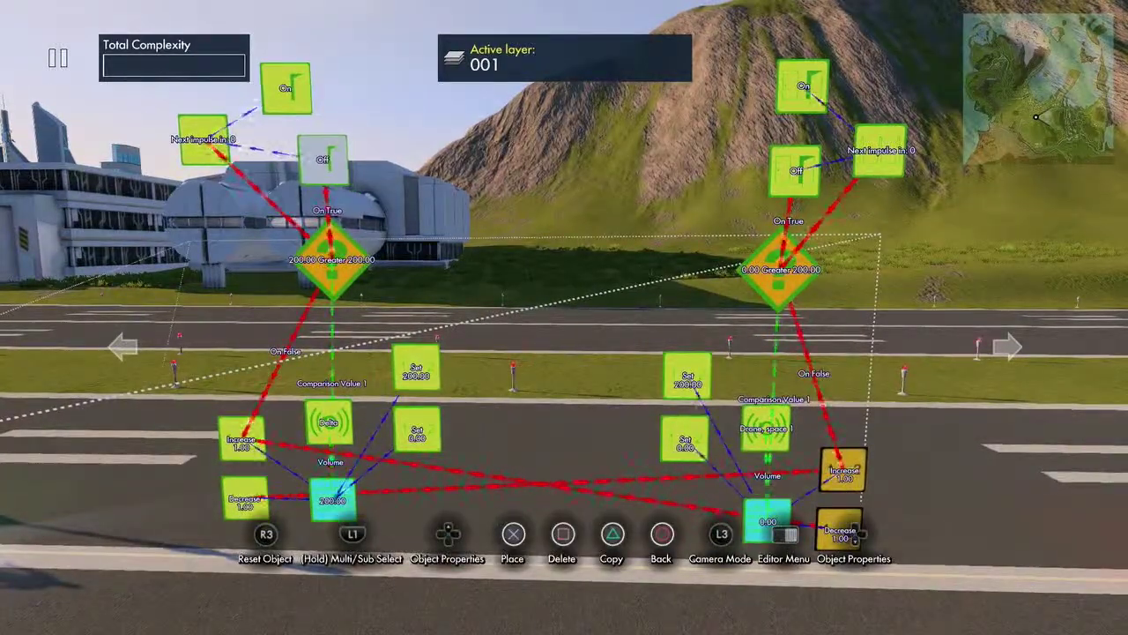
key("Down")
key("Down")
key("Down")
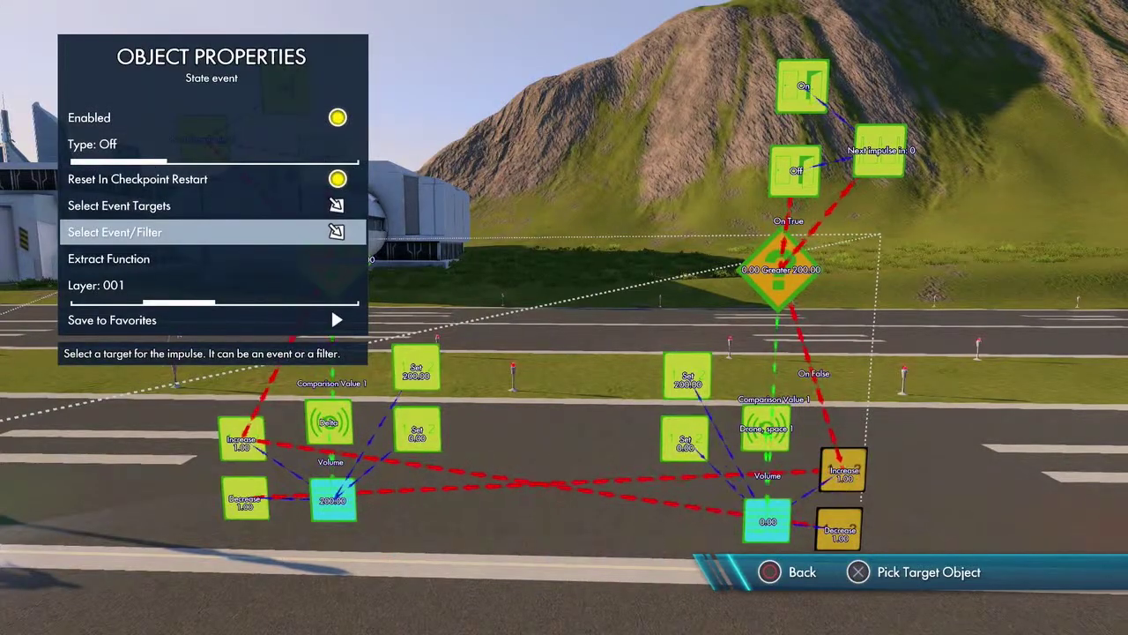
key("Return")
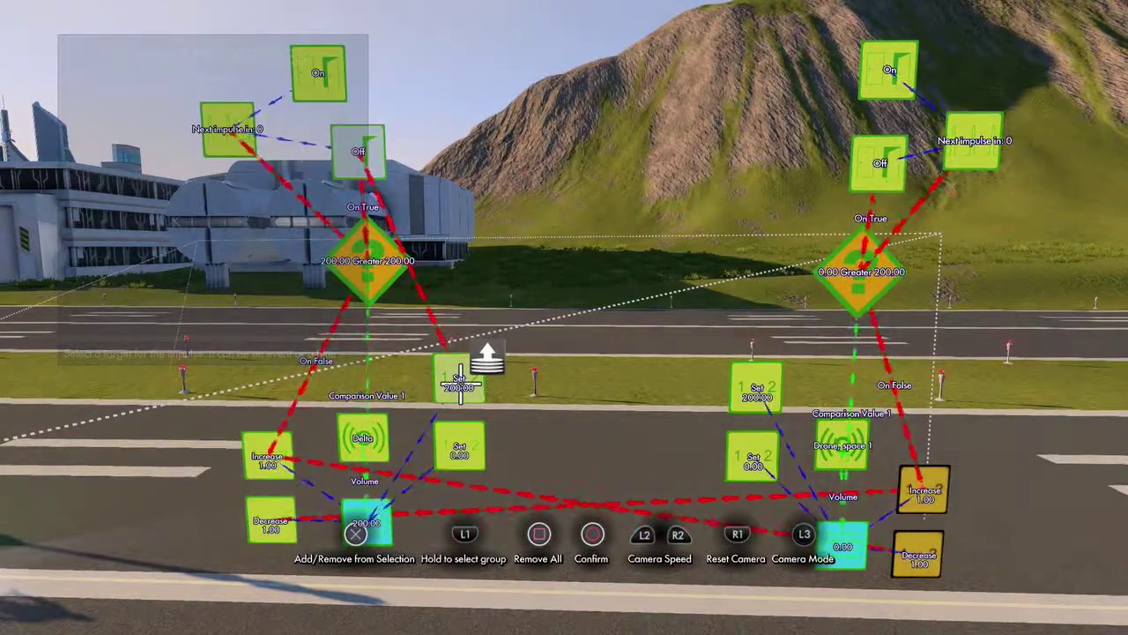
key("Escape")
key("Escape")
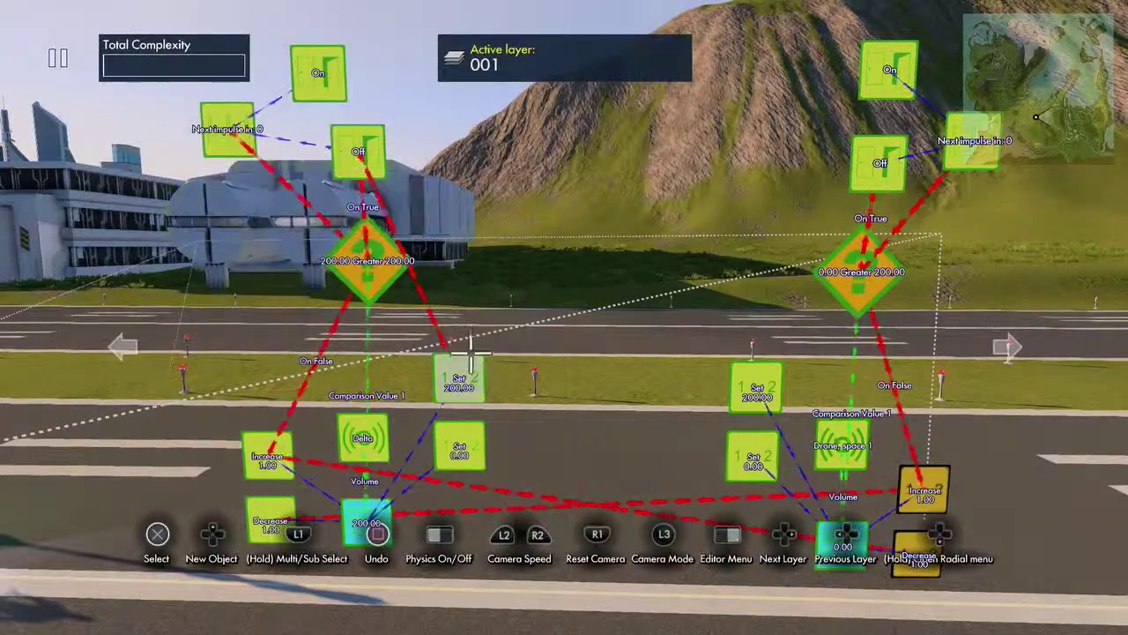
Link the Set 200.00 event right of Delta to the Set 0.00 event left of Drone, space 1
left_click(471, 352)
key("Return")
key("Down")
key("Down")
key("Down")
key("Down")
key("Return")
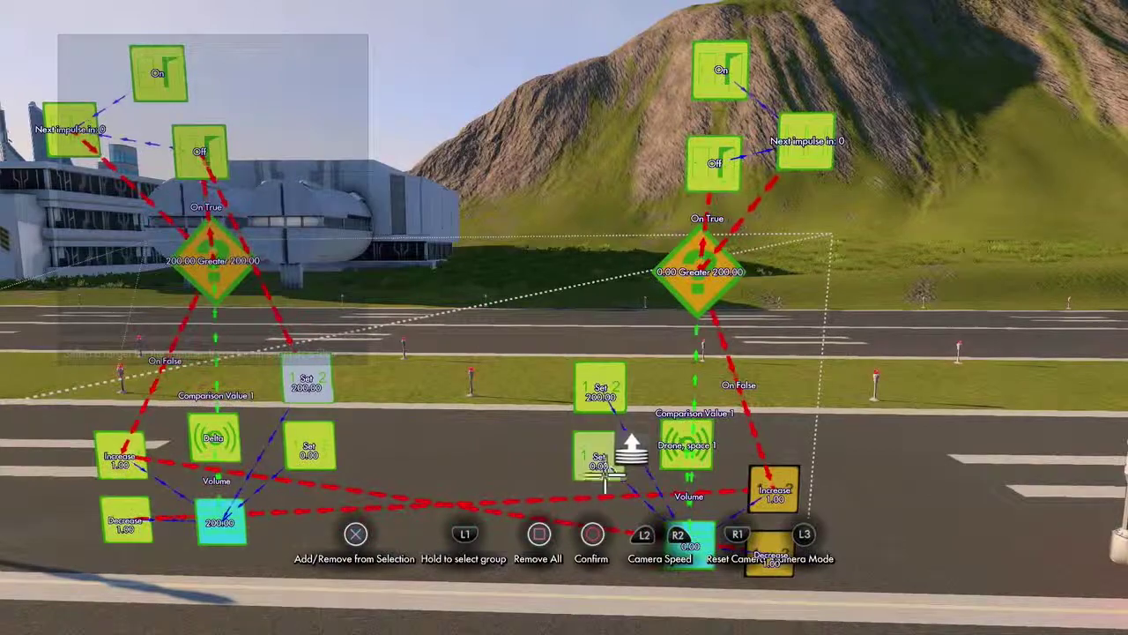
key("Escape")
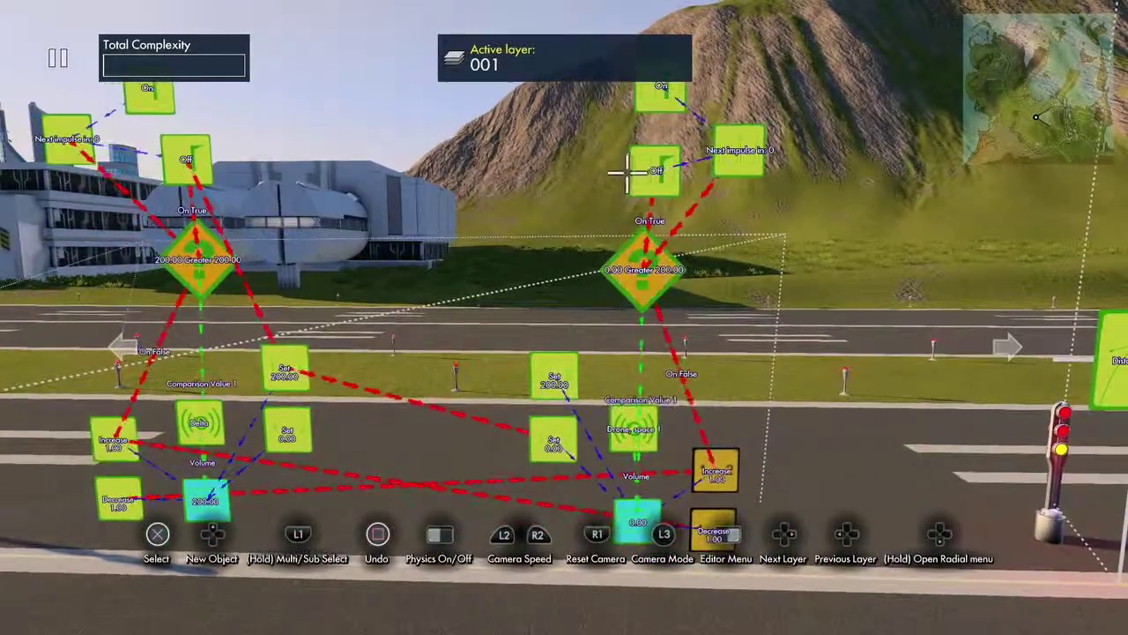
Link the Off event above Drone, space 1 to the Set 200.00 event to the left of that sound
key("Return")
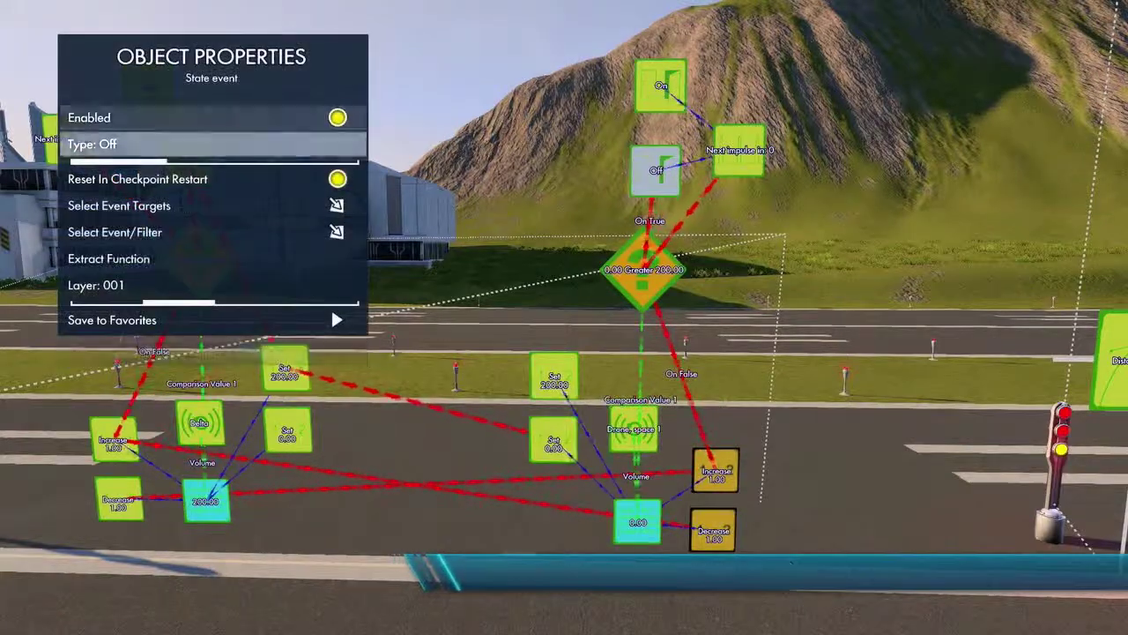
key("Return")
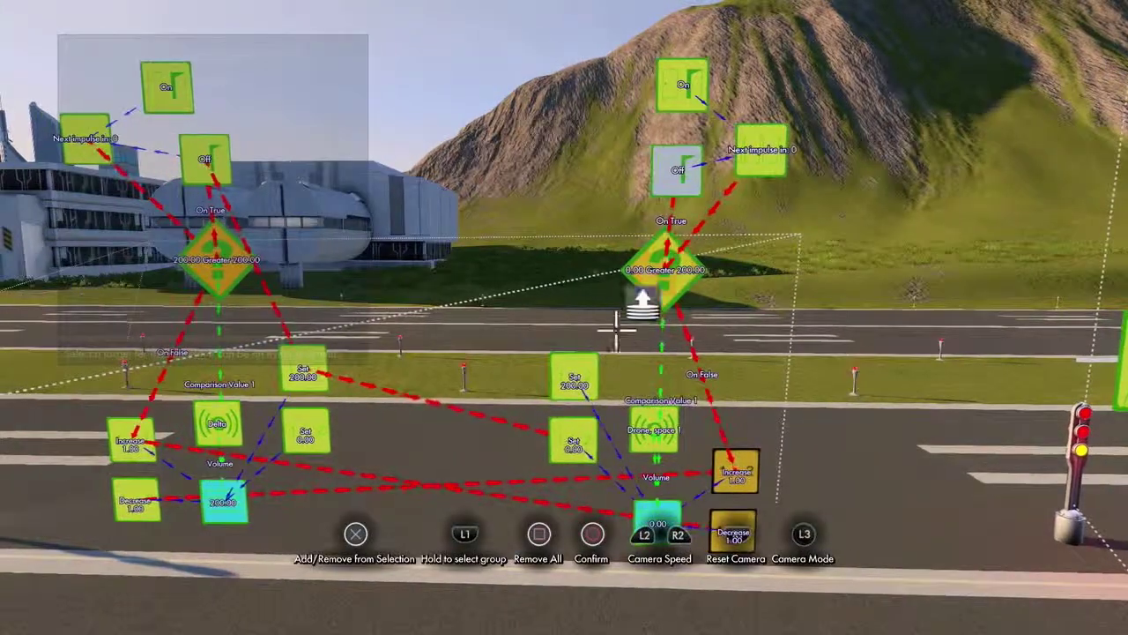
key("Escape")
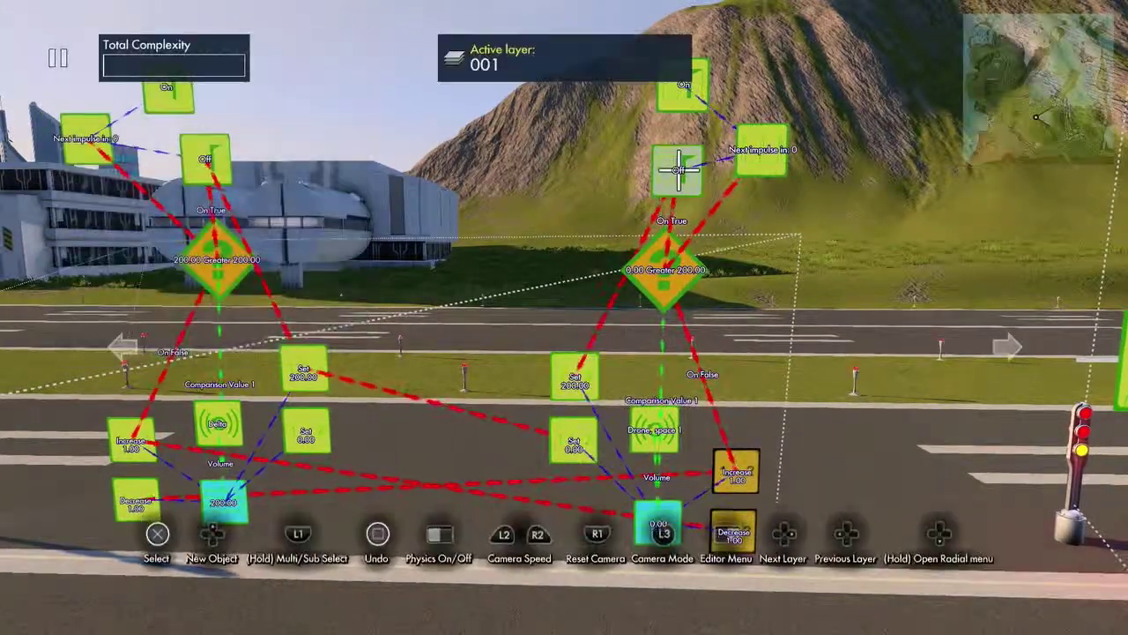
Link the Set 200.00 event left of Drone, space 1 to the Set 0.00 event right of Delta
key("Return")
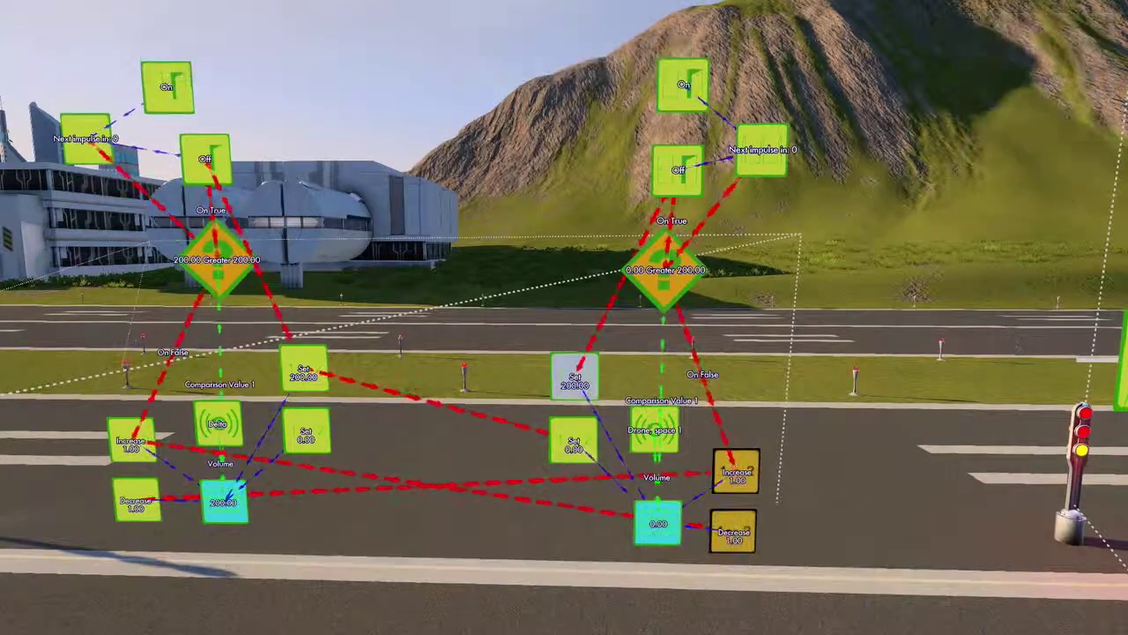
key("Return")
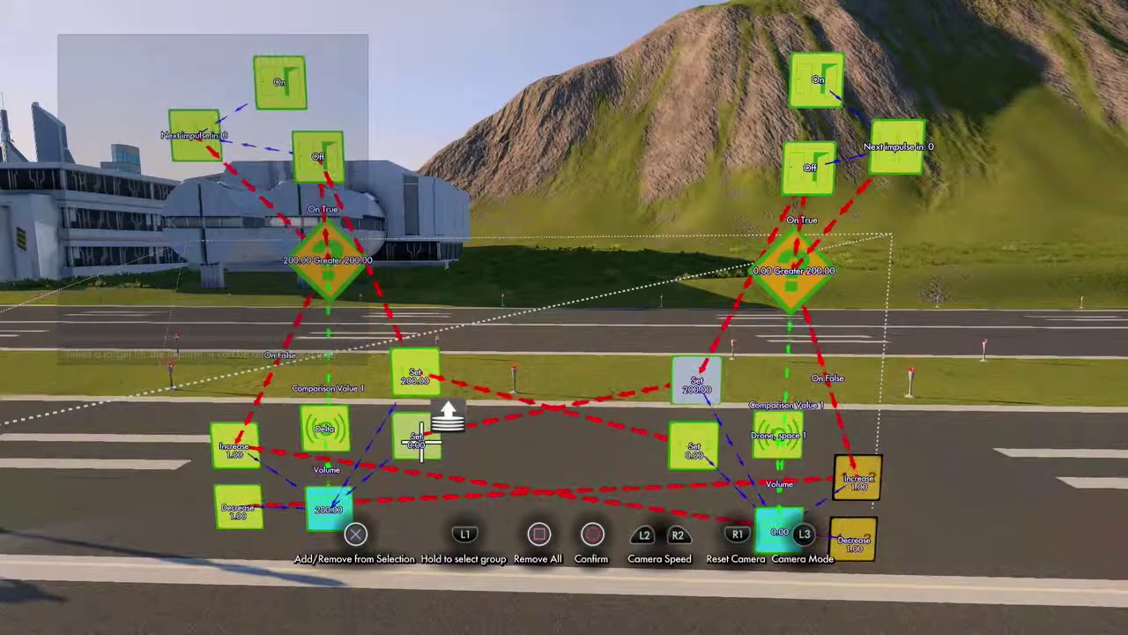
key("Escape")
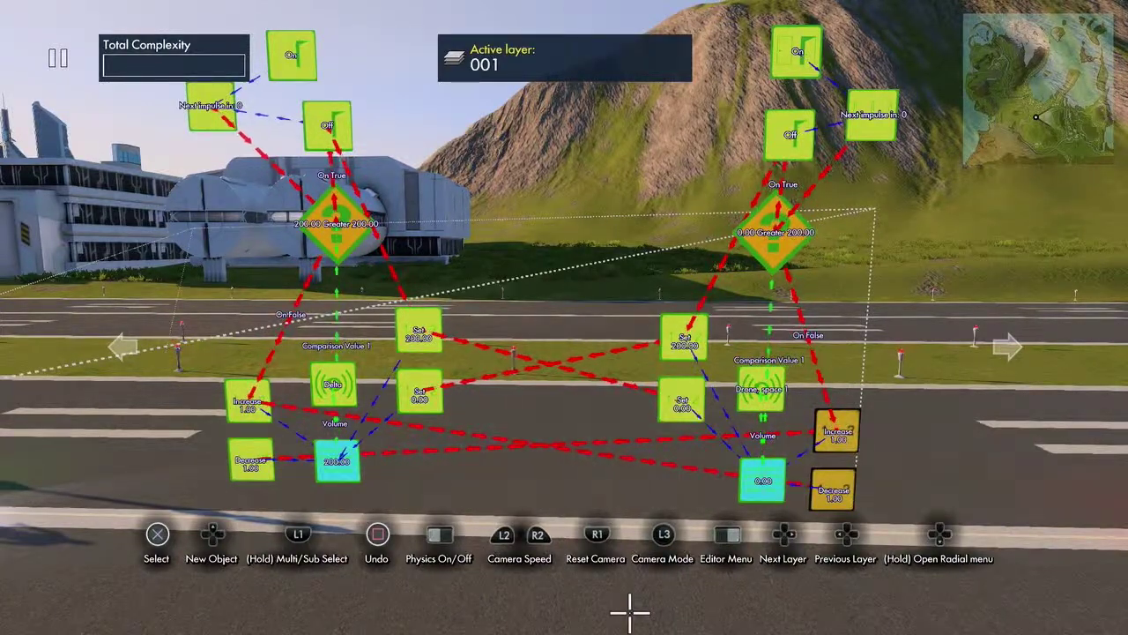
Add an area trigger on the road to the left of the Delta logic
scroll(653, 600, "down", 5)
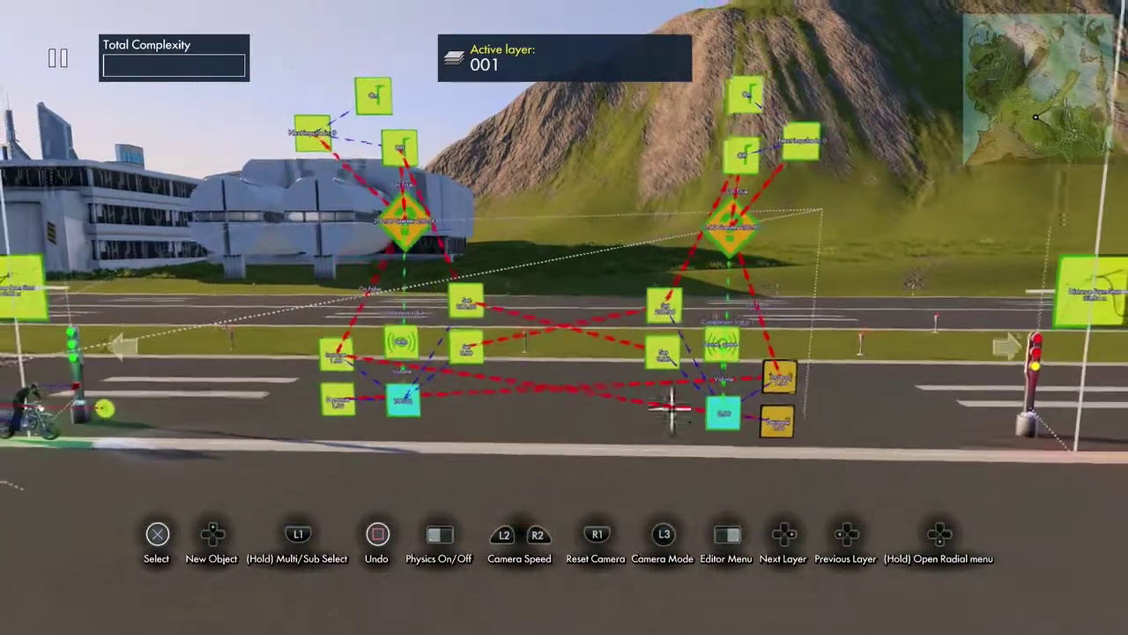
key("Up")
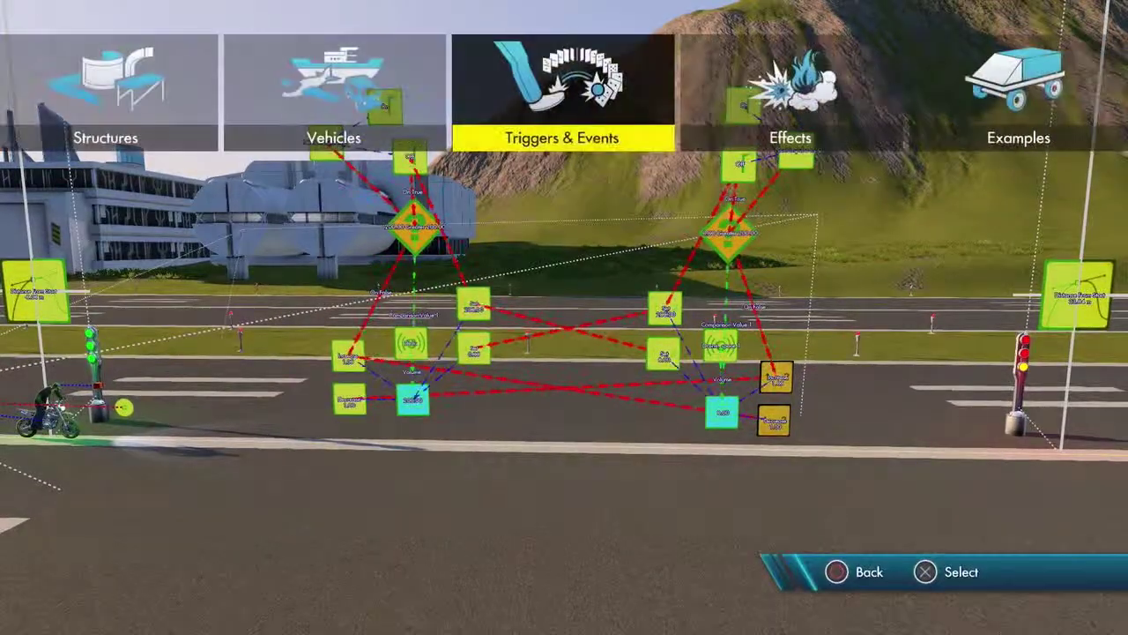
key("Return")
key("Left")
key("Up")
key("Up")
key("Return")
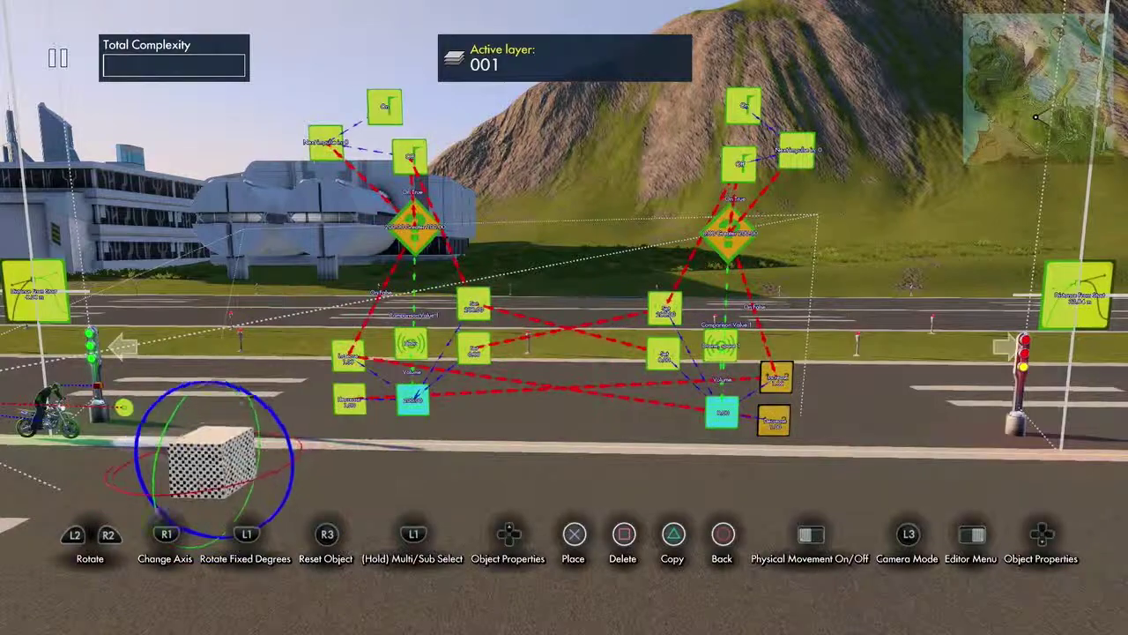
Set the area trigger's shape to Rectangle and its size to 7.80 m
key("Up")
key("Down")
key("Down")
key("Down")
key("Down")
key("Down")
key("Right")
key("Down")
key("Right")
key("Right")
key("Right")
key("Right")
key("Right")
key("Right")
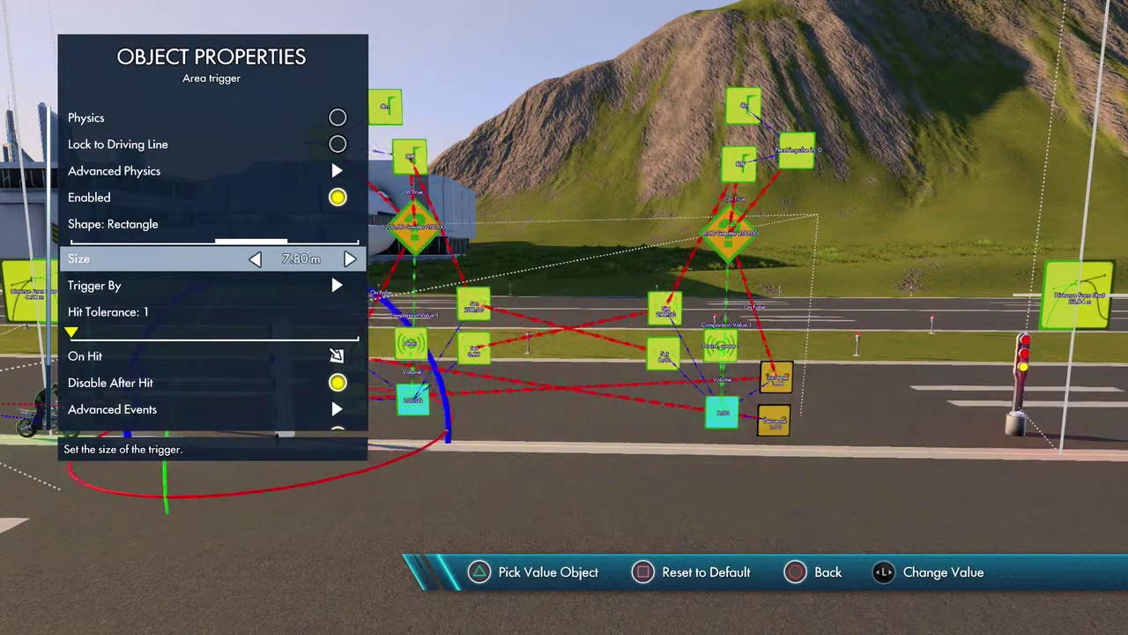
Link the area trigger's On Hit output to the On event above Delta
key("Down")
key("Down")
key("Down")
key("Return")
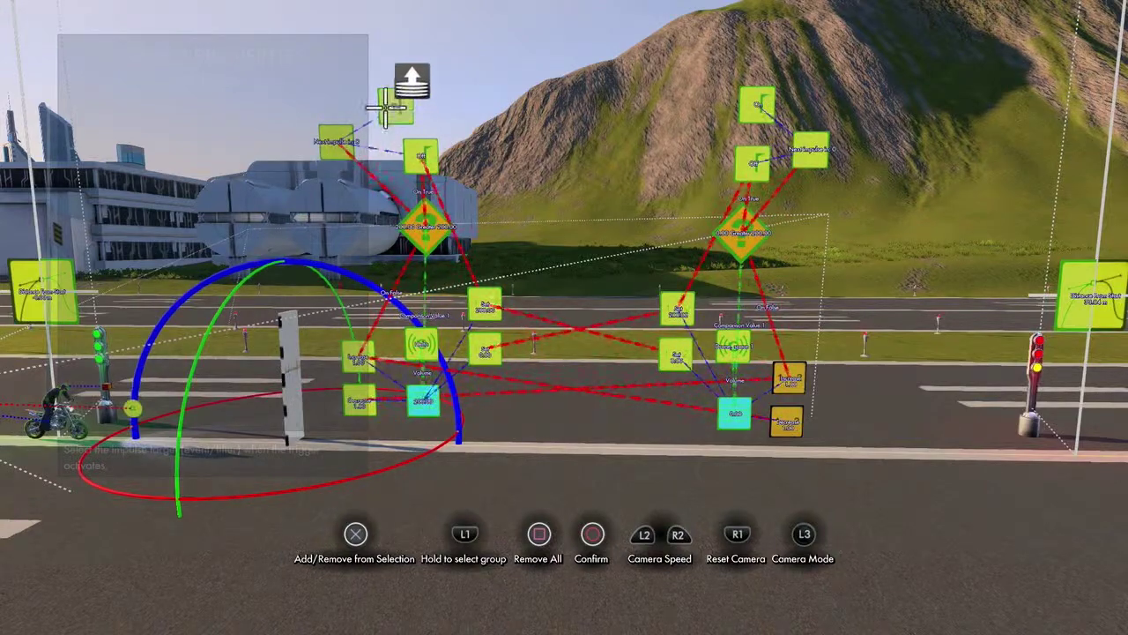
key("Escape")
key("Escape")
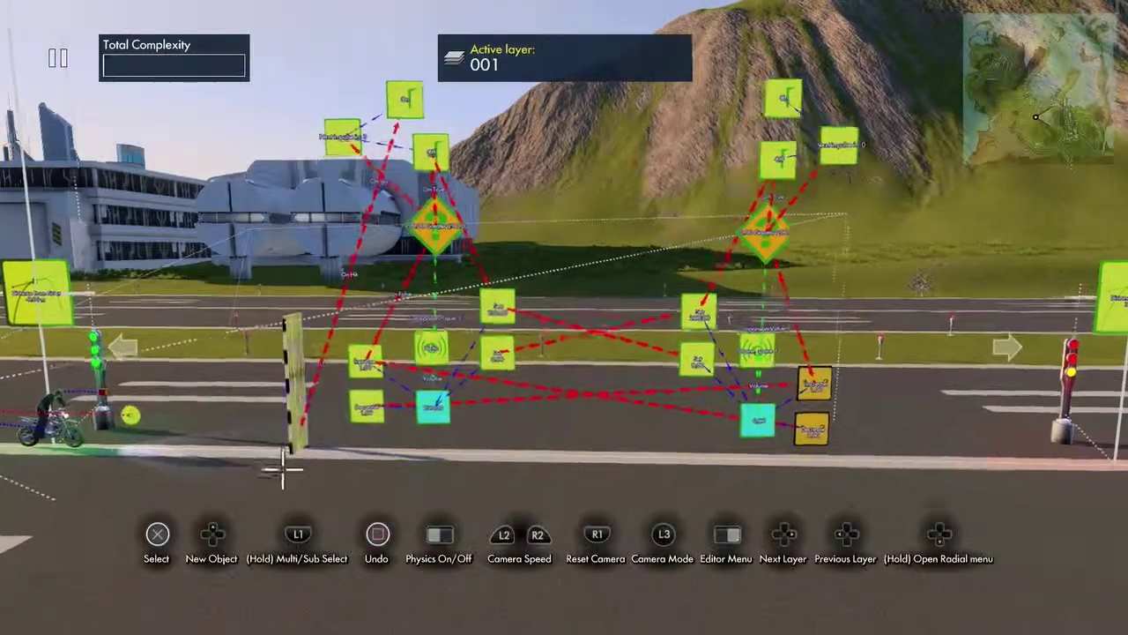
Duplicate the area trigger and move the copy along the road to just left of the Drone, space 1 logic
left_click(314, 459)
key("ctrl+c")
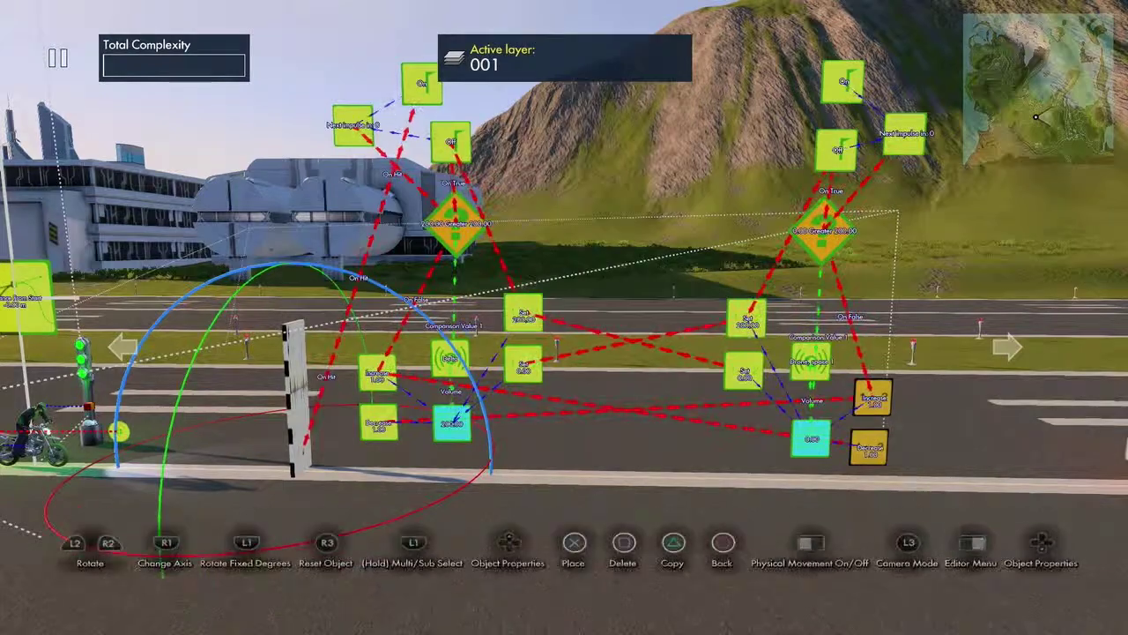
left_click_drag(386, 397, 701, 414)
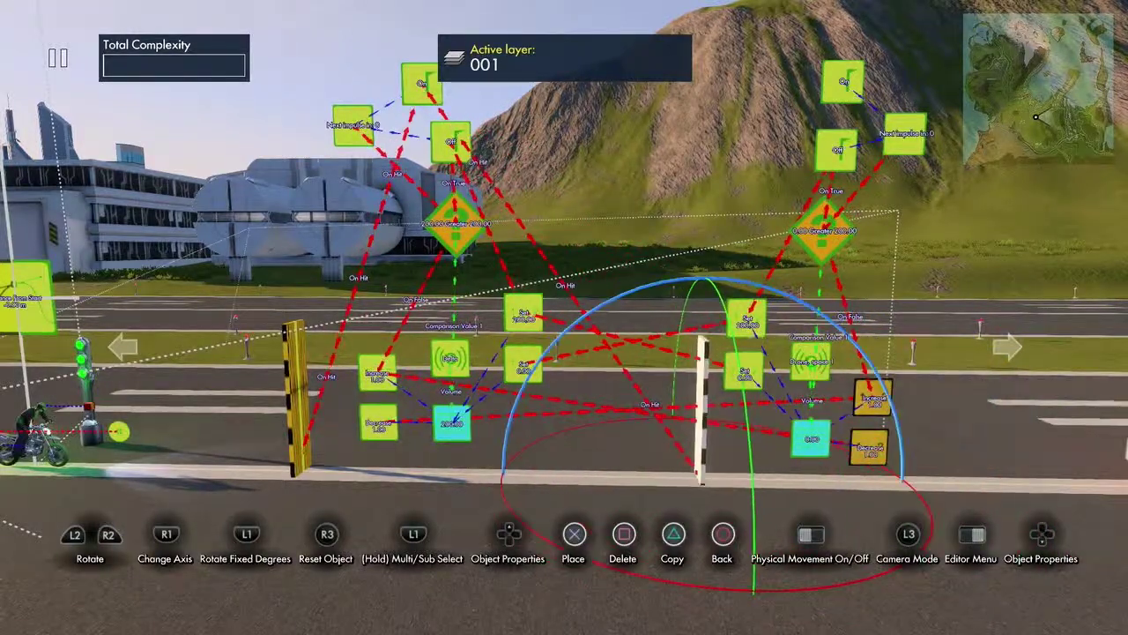
Retarget the copied area trigger's On Hit link from Delta's On event to the On event above Drone, space 1
key("Up")
key("Down")
key("Down")
key("Down")
key("Down")
key("Down")
key("Down")
key("Down")
key("Down")
key("Return")
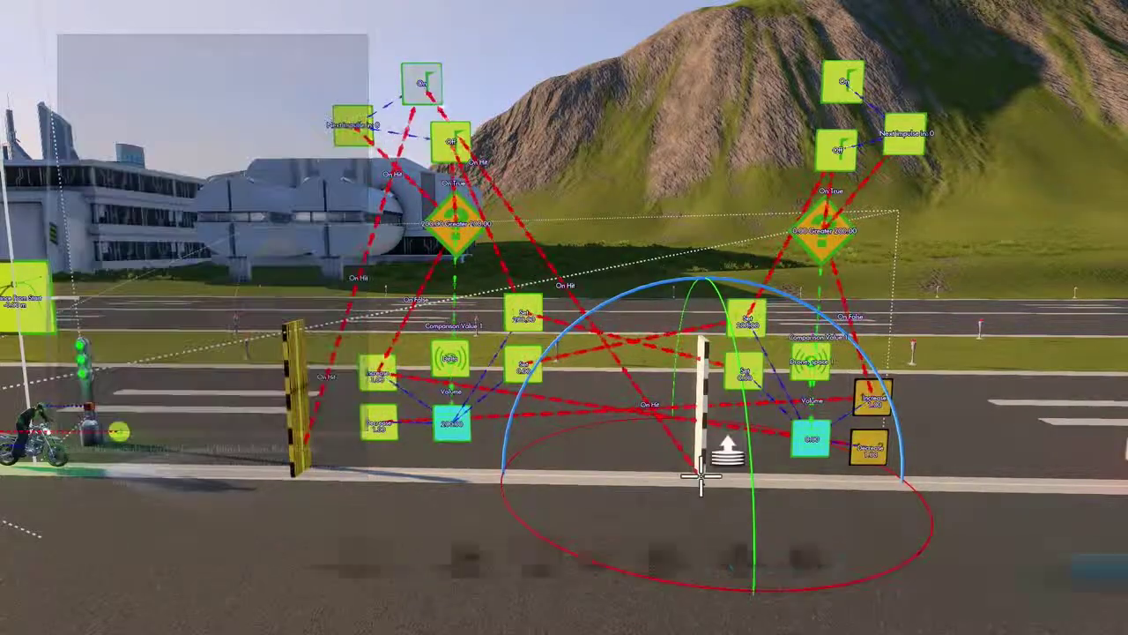
key("Return")
key("Escape")
key("Escape")
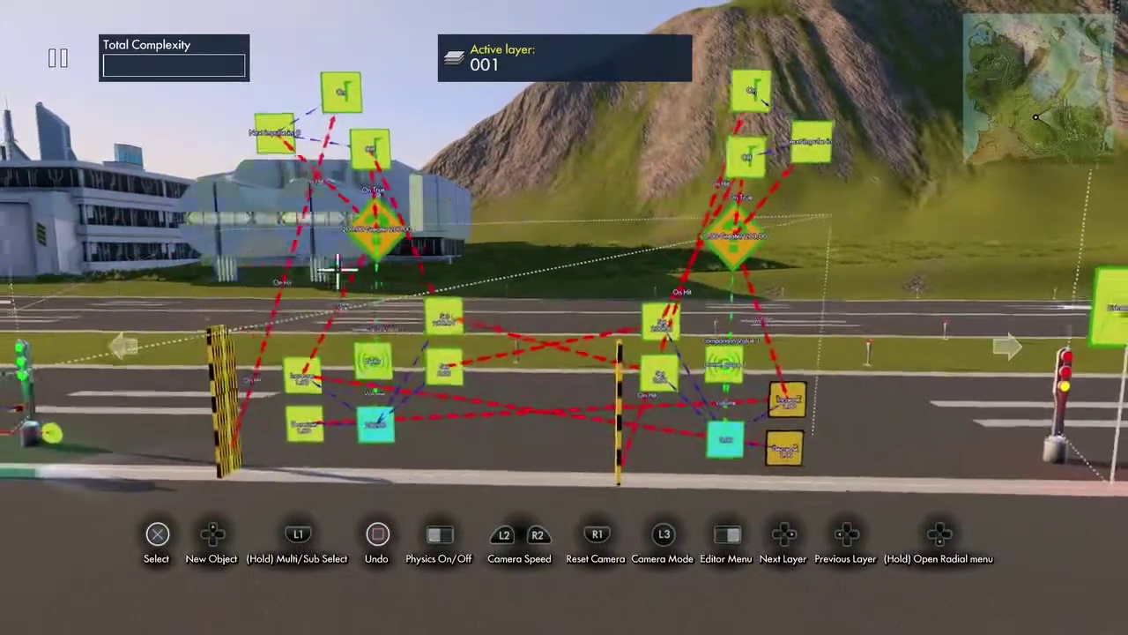
Disable the interval triggers of both Delta and Drone, space 1 together
left_click(317, 152, "ctrl")
left_click(380, 156, "ctrl")
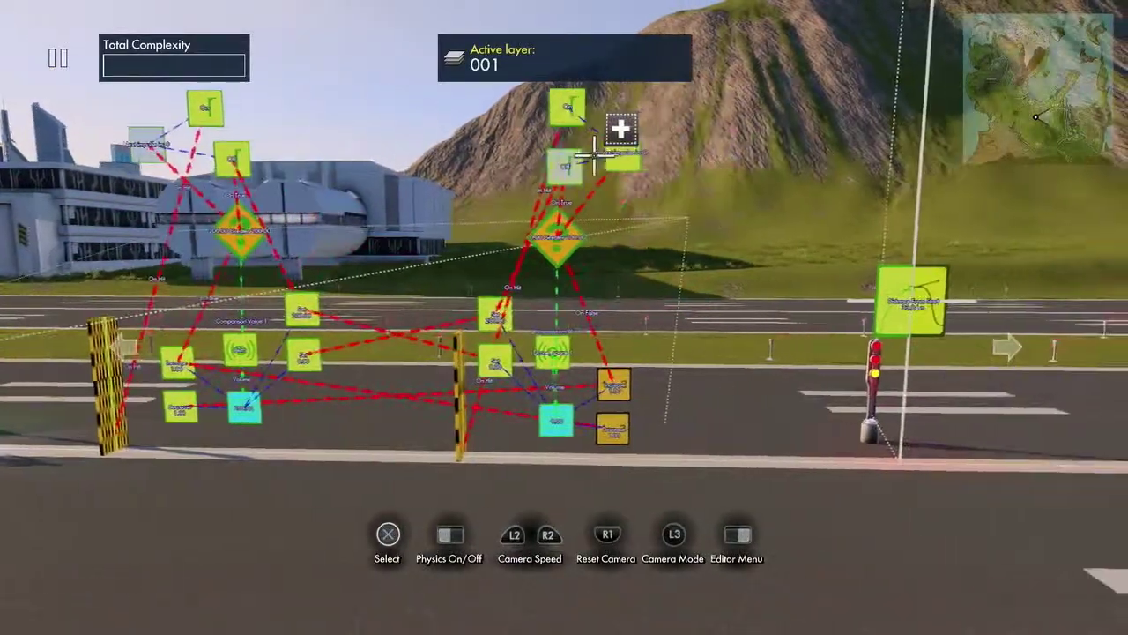
left_click(619, 154, "ctrl")
key("Return")
key("Down")
key("Up")
key("Return")
Turn on Reset When Enabled for both interval triggers
key("Down")
key("Down")
key("Down")
key("Down")
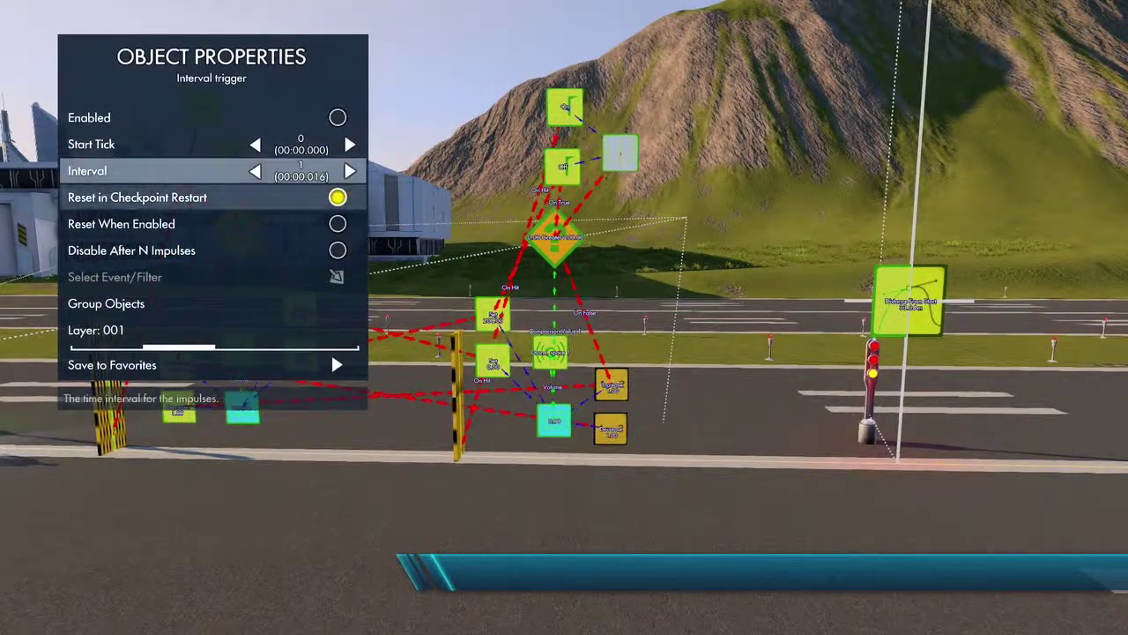
key("Return")
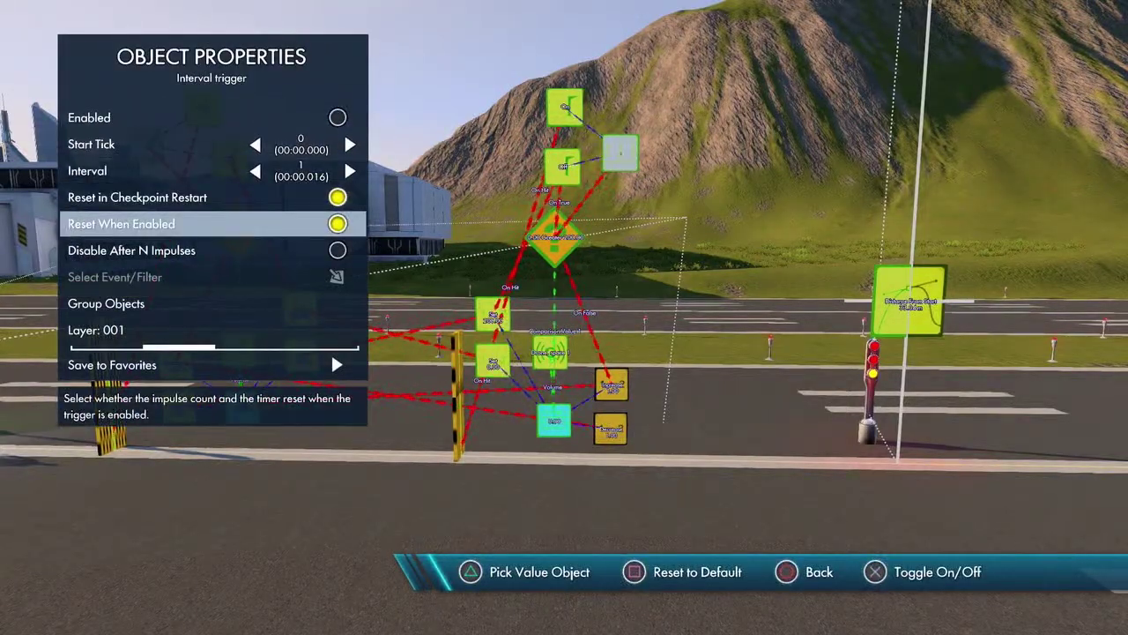
key("Escape")
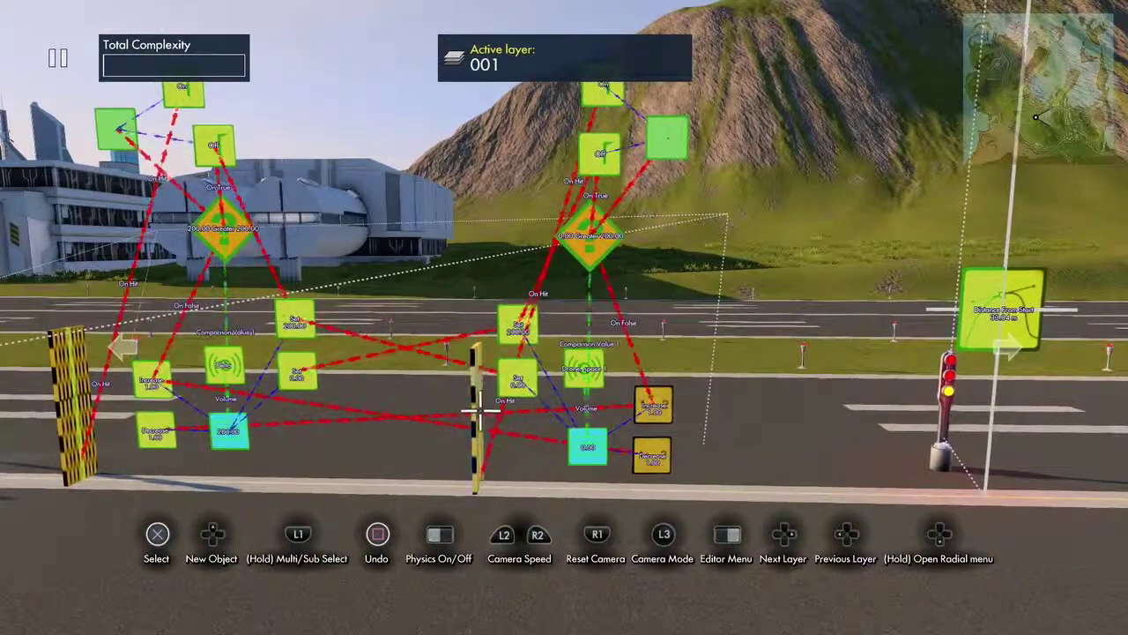
Turn off Disable After Hit for both area triggers together
left_click(481, 411, "shift")
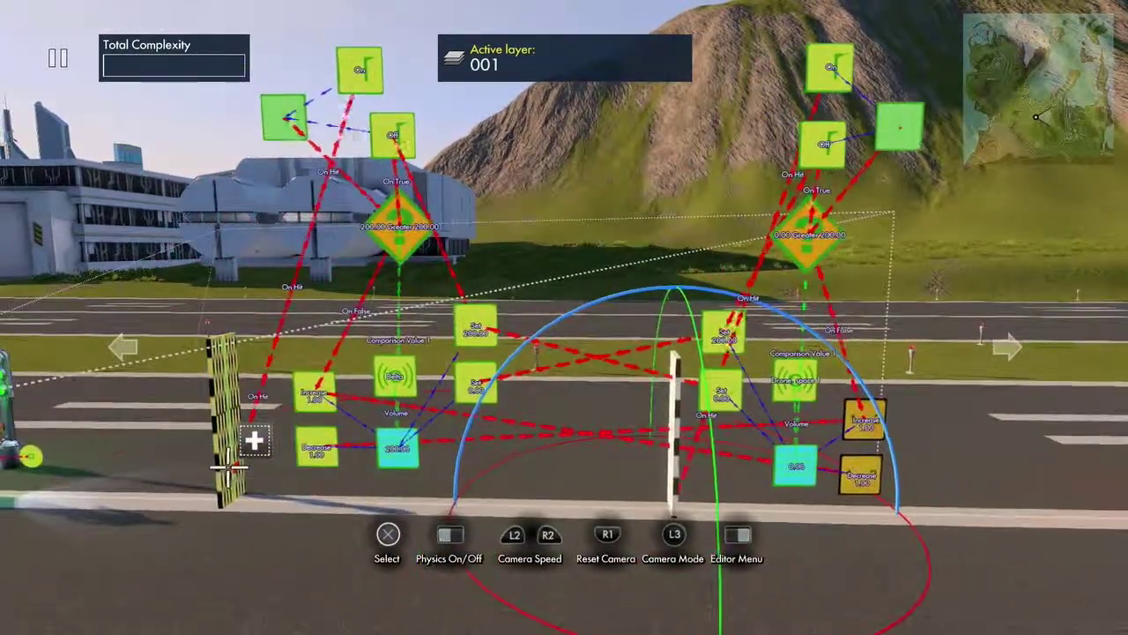
left_click(229, 466, "shift")
key("Return")
key("Down")
key("Down")
key("Down")
key("Down")
key("Down")
key("Down")
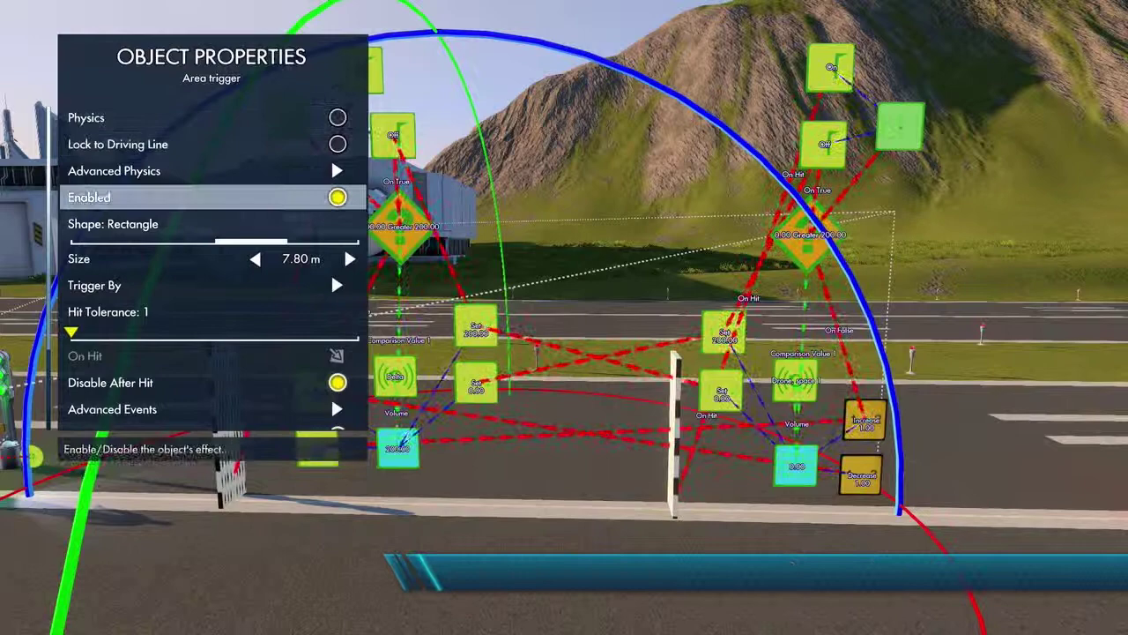
key("Down")
key("Down")
key("Down")
key("Return")
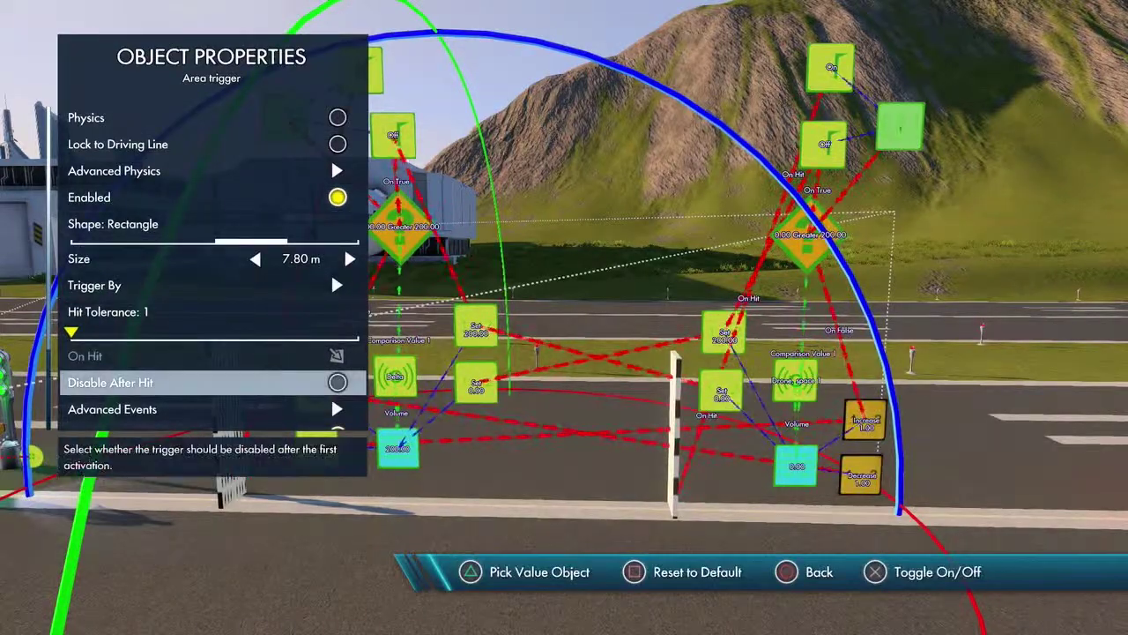
key("Escape")
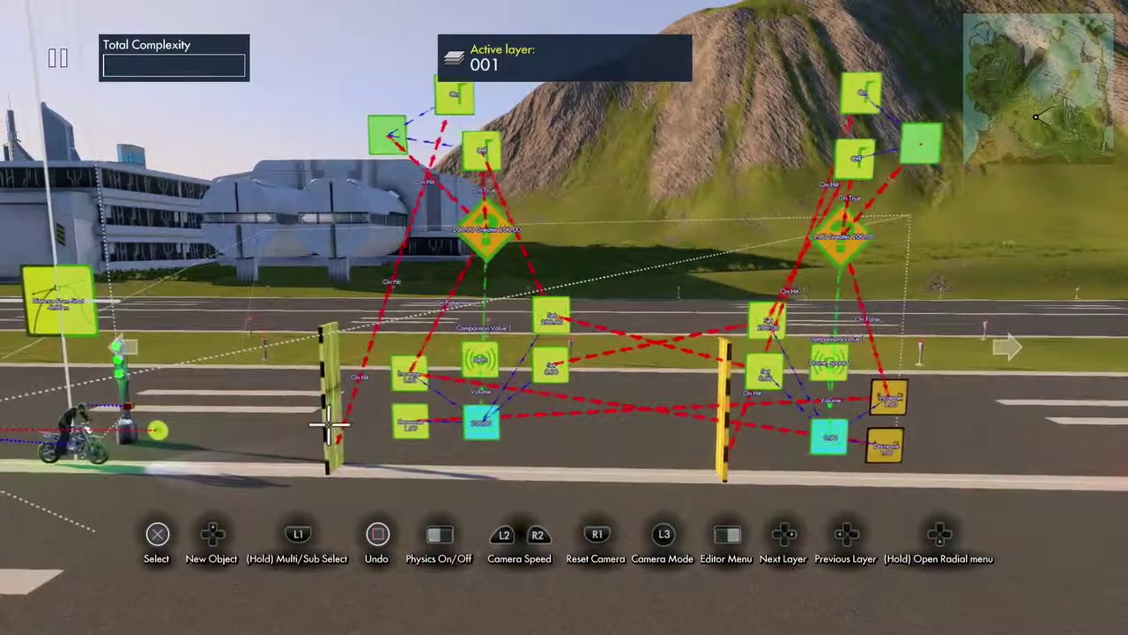
Move the first area trigger along the road to just right of Delta's variable data source
left_click(329, 428)
key("Right")
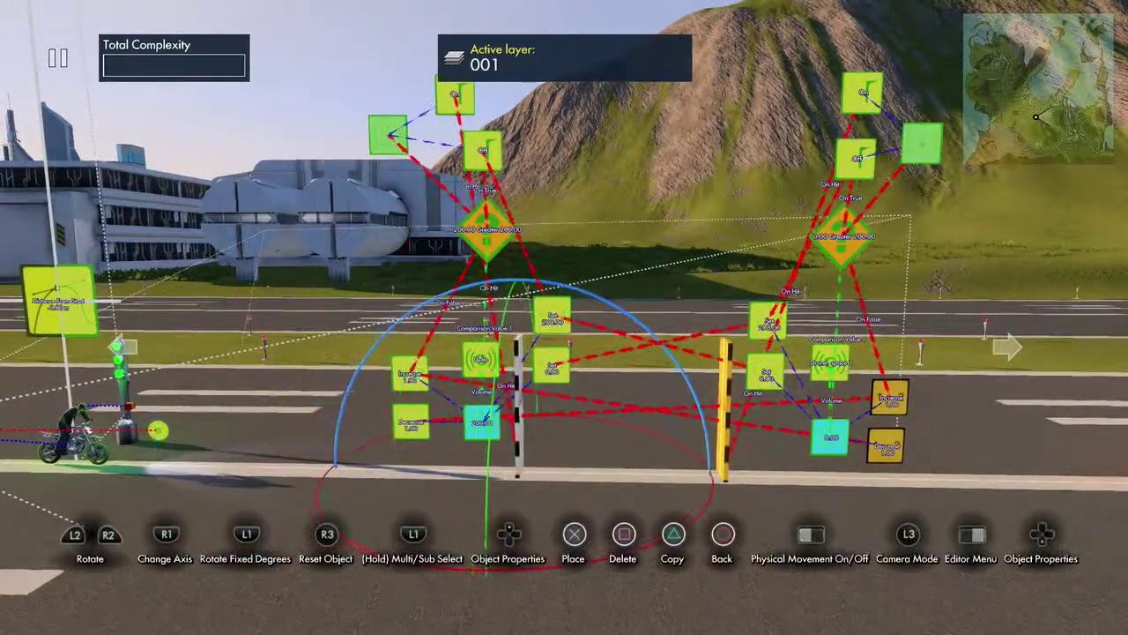
left_click(513, 415)
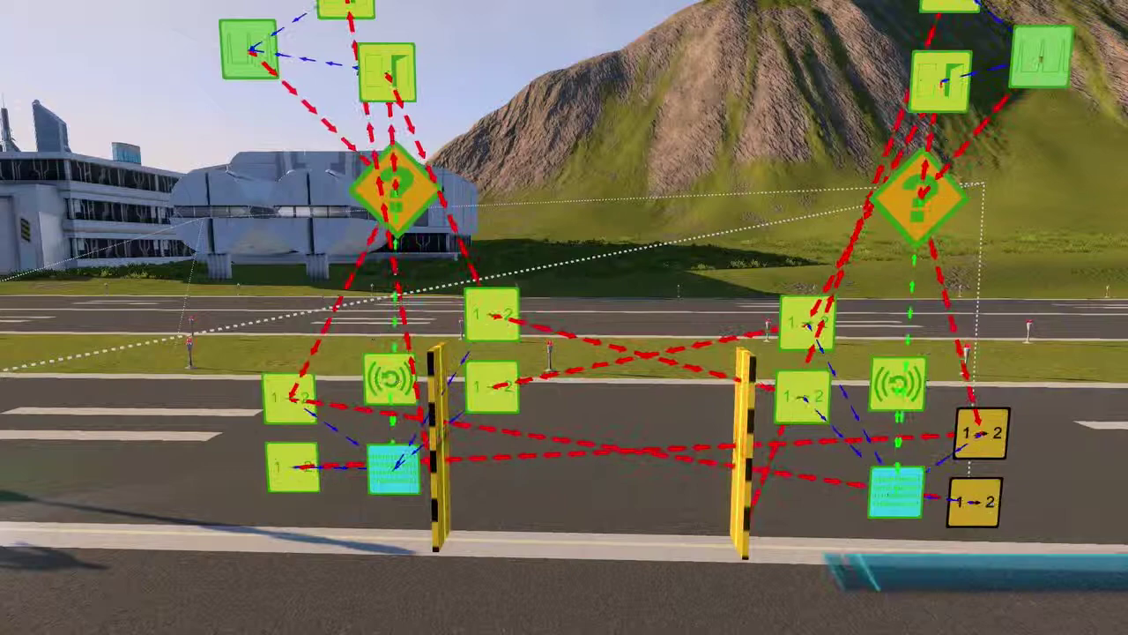
Test-ride the track to check the sound crossfade at the two area triggers
key("Escape")
key("Up")
key("Up")
key("Return")
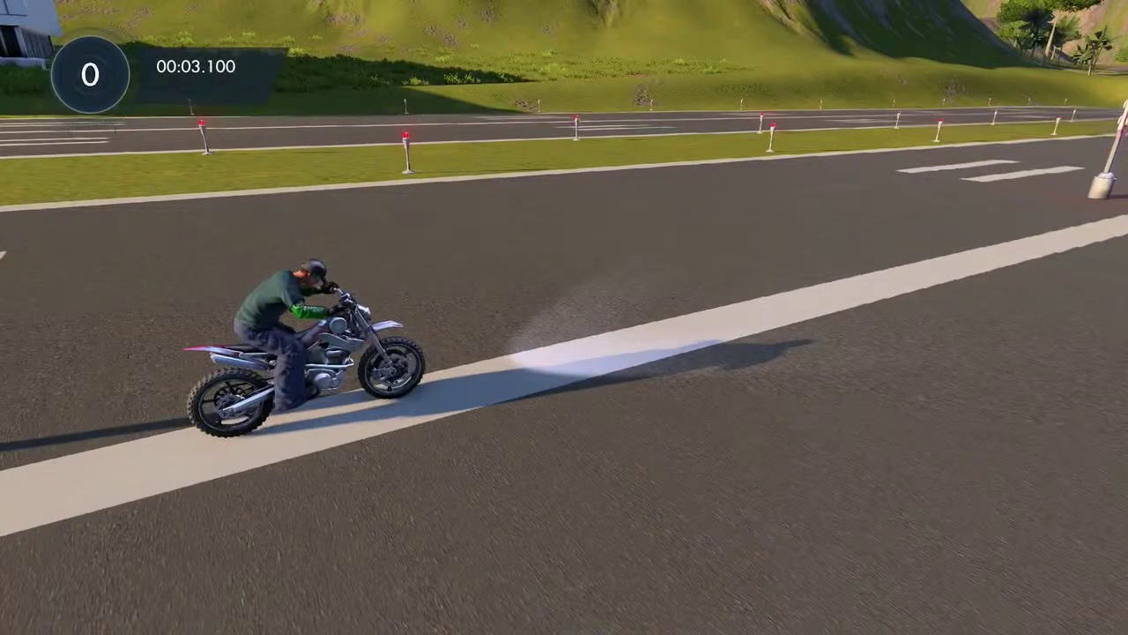
key("Escape")
key("Escape")
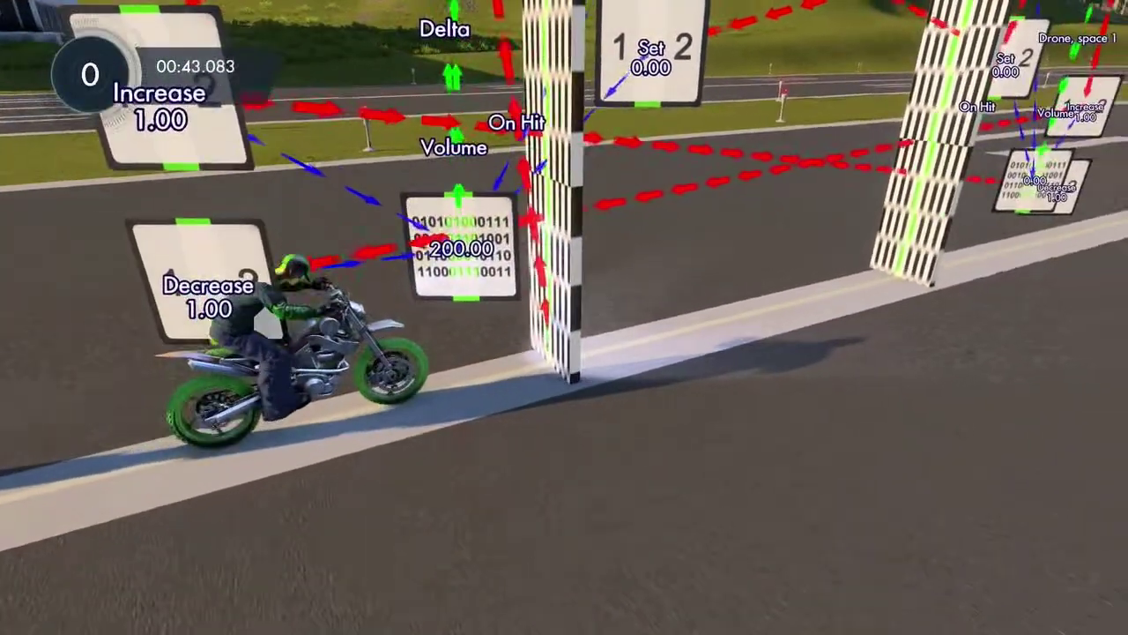
key("Escape")
key("Return")
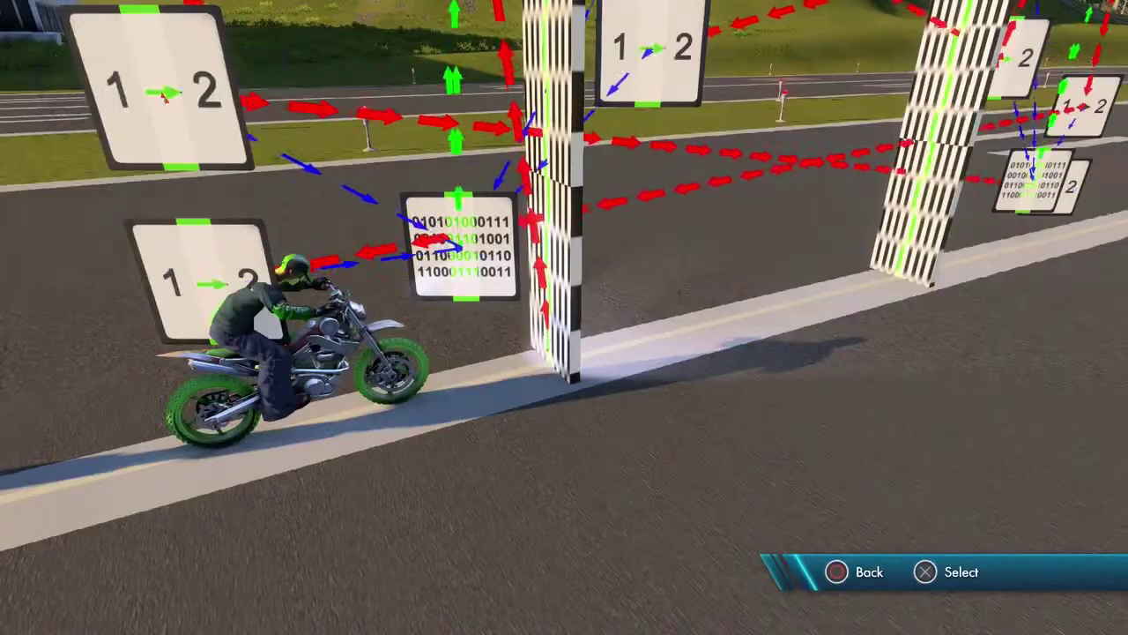